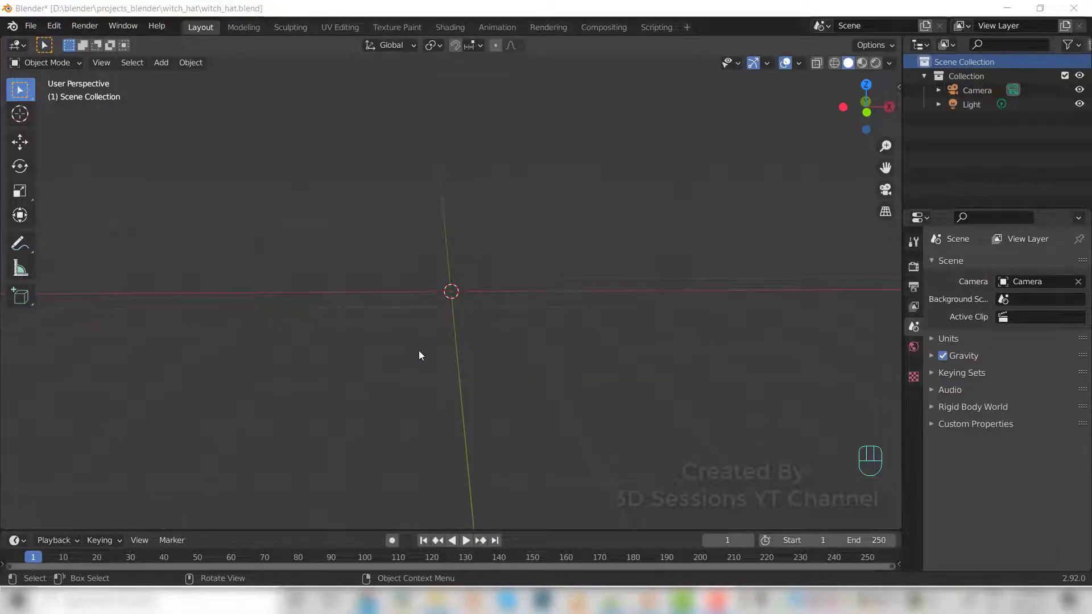
# Step: Add a circle mesh at the origin with 20 vertices and orbit to look down on it
pyautogui.click(474, 353)
pyautogui.hotkey('shift', 'a')
pyautogui.moveTo(466, 299)
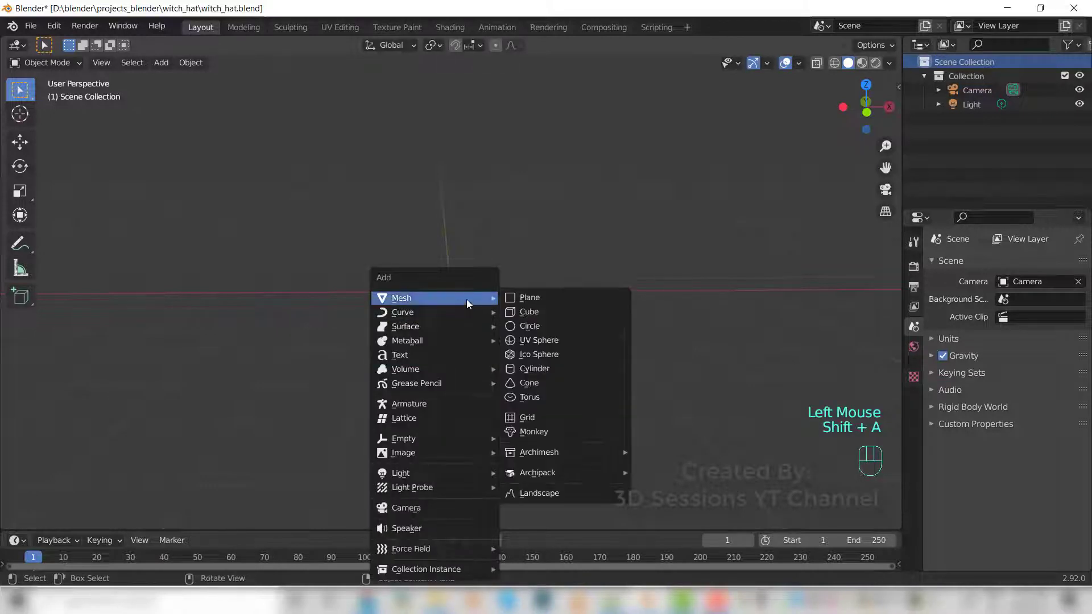
pyautogui.click(534, 327)
pyautogui.click(111, 520)
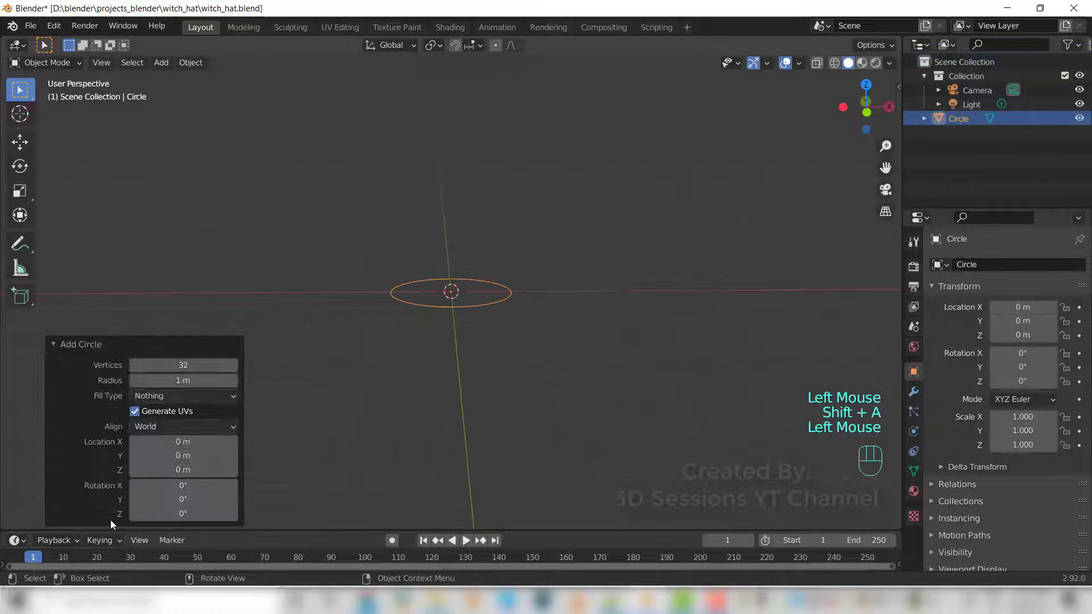
pyautogui.doubleClick(182, 364)
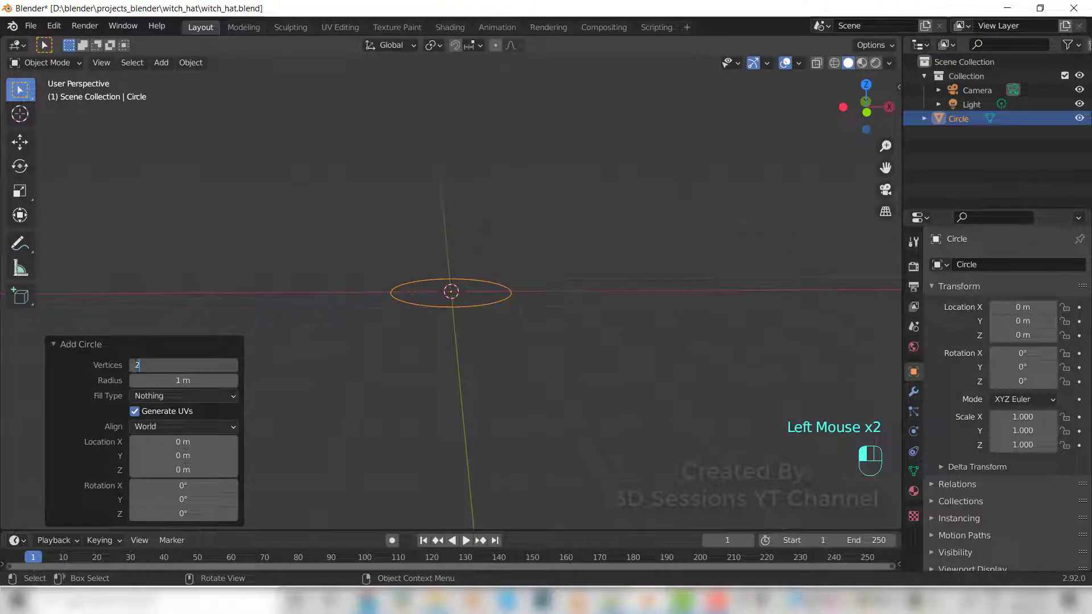
pyautogui.press('Return')
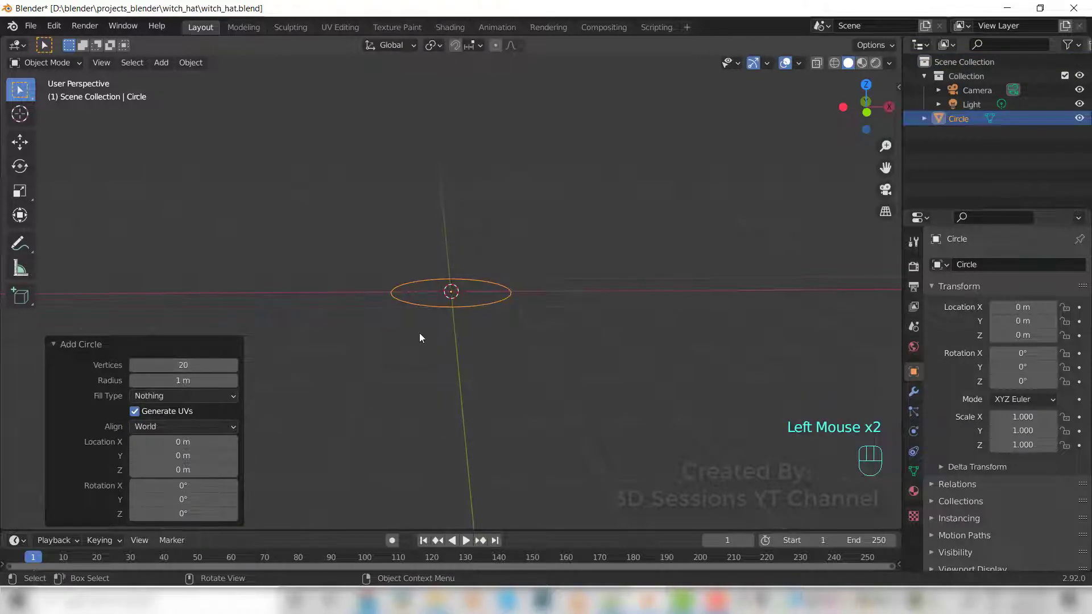
pyautogui.moveTo(420, 338); pyautogui.dragTo(544, 411, button='middle')
# Step: Extrude the circle's edge inward to a 0.590 ring for the brim, raising the inner edge slightly
pyautogui.press('Tab')
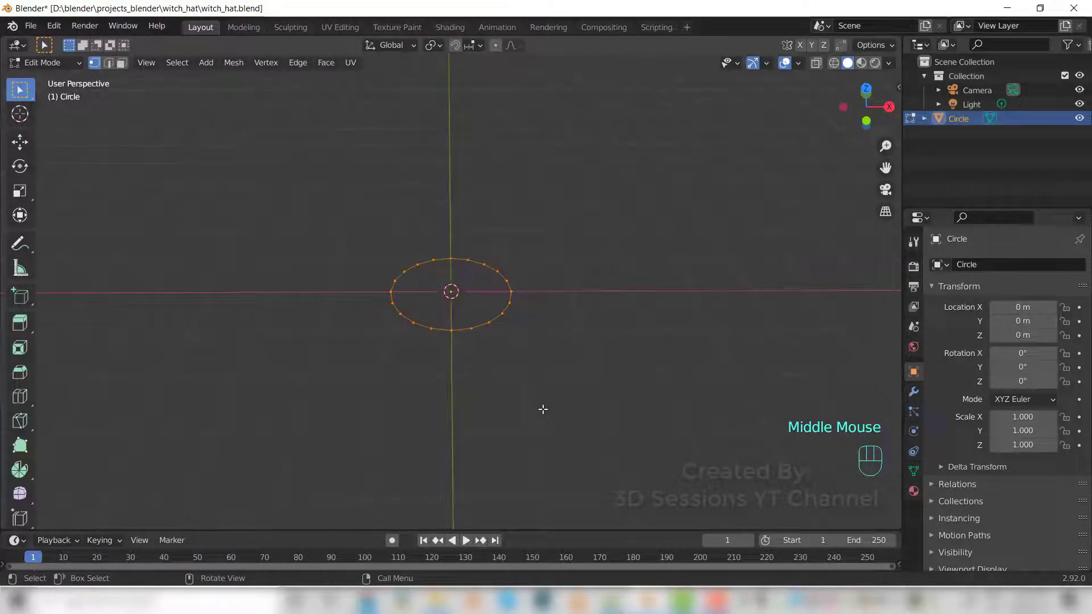
pyautogui.press('e')
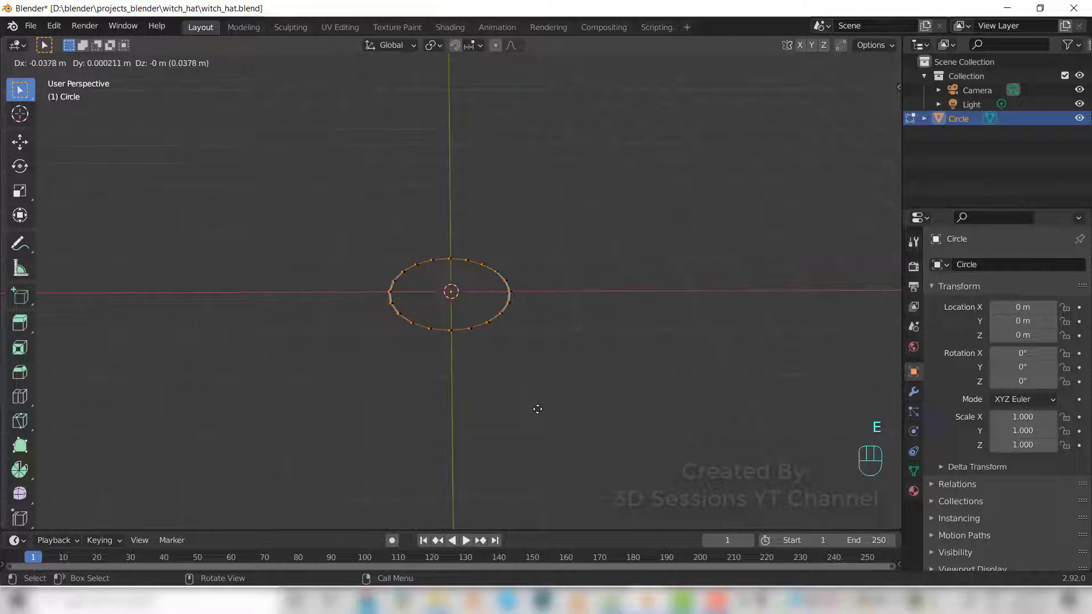
pyautogui.press('s')
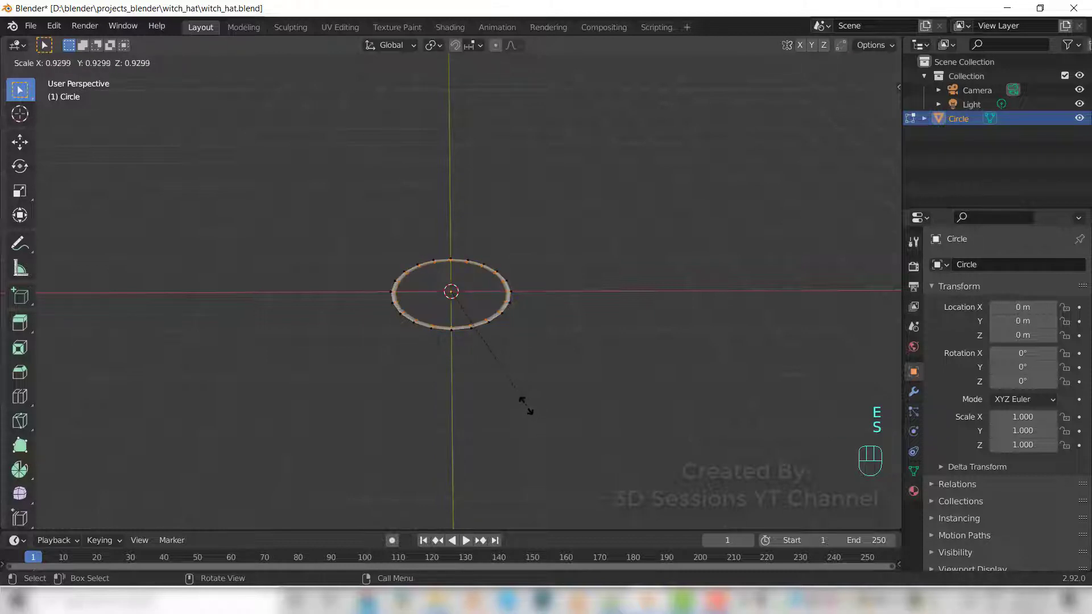
pyautogui.click(498, 365)
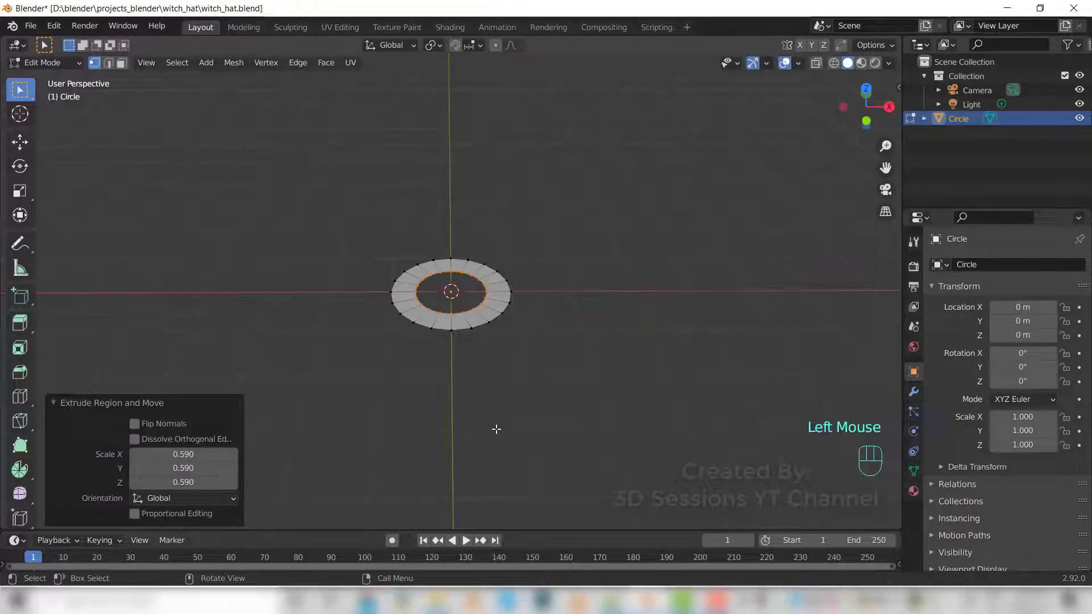
pyautogui.moveTo(496, 430); pyautogui.dragTo(501, 387, button='middle')
pyautogui.click(19, 142)
pyautogui.moveTo(450, 244); pyautogui.dragTo(450, 231)
# Step: Extrude the inner ring upward into a crown cylinder and add a taller section above it
pyautogui.press('e')
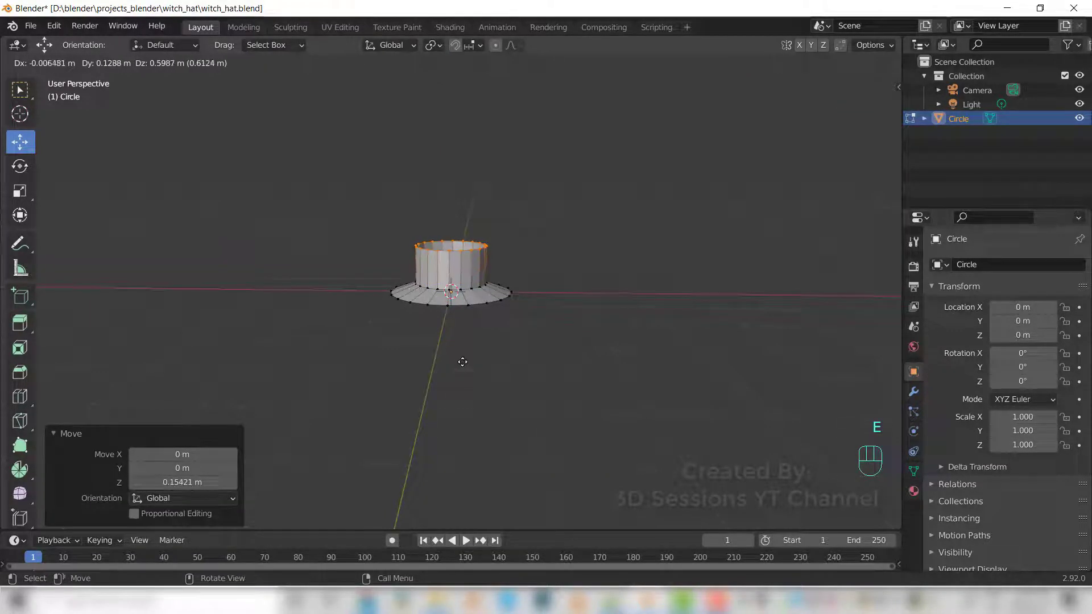
pyautogui.click(460, 362)
pyautogui.middleClick(468, 409)
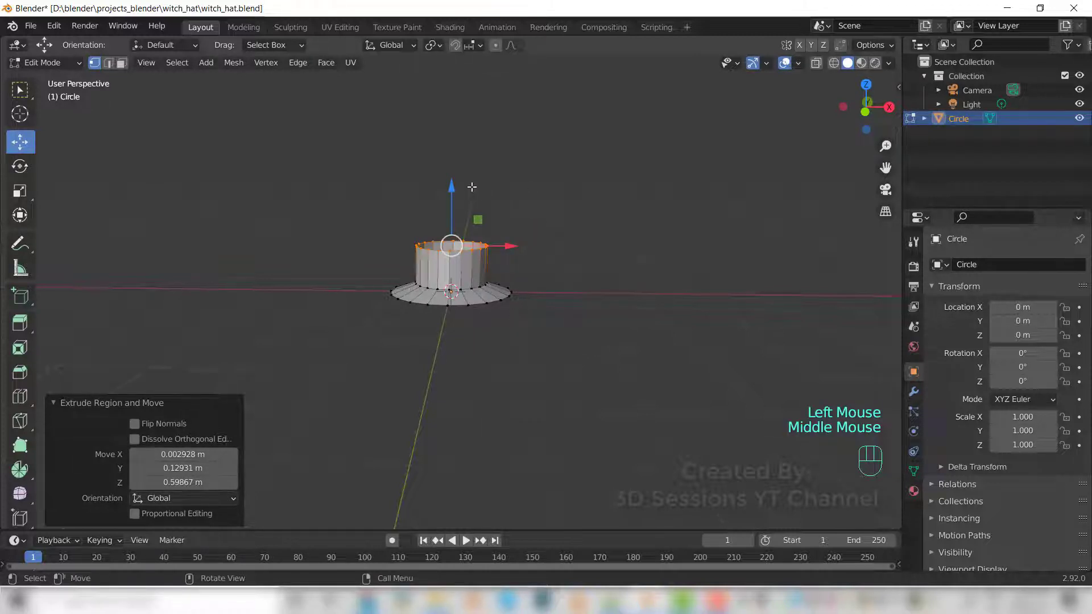
pyautogui.press('ctrl')
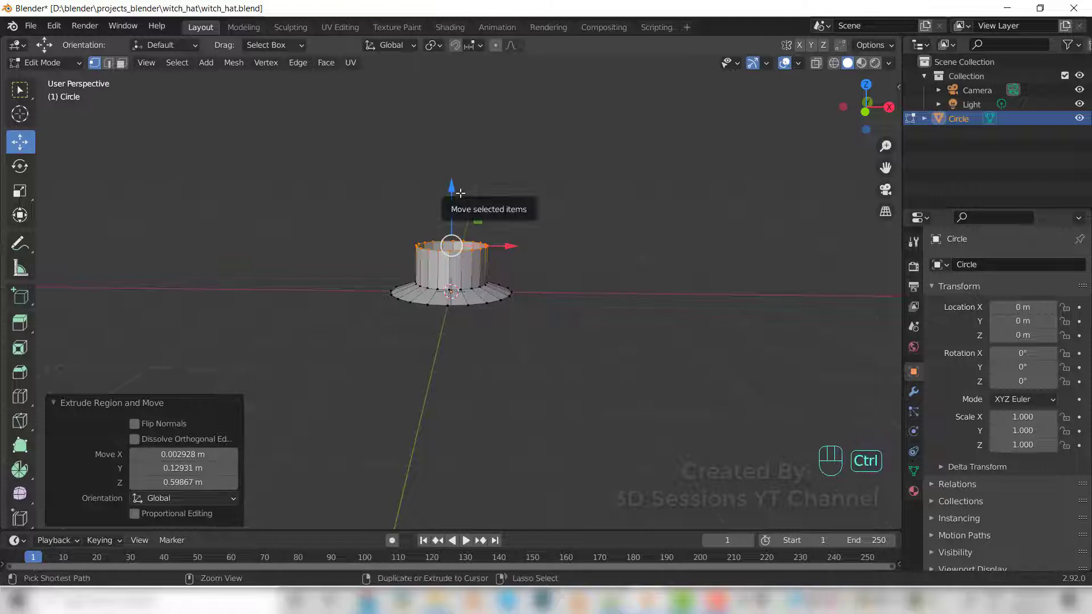
pyautogui.keyDown('ctrl'); pyautogui.rightClick(461, 193); pyautogui.keyUp('ctrl')
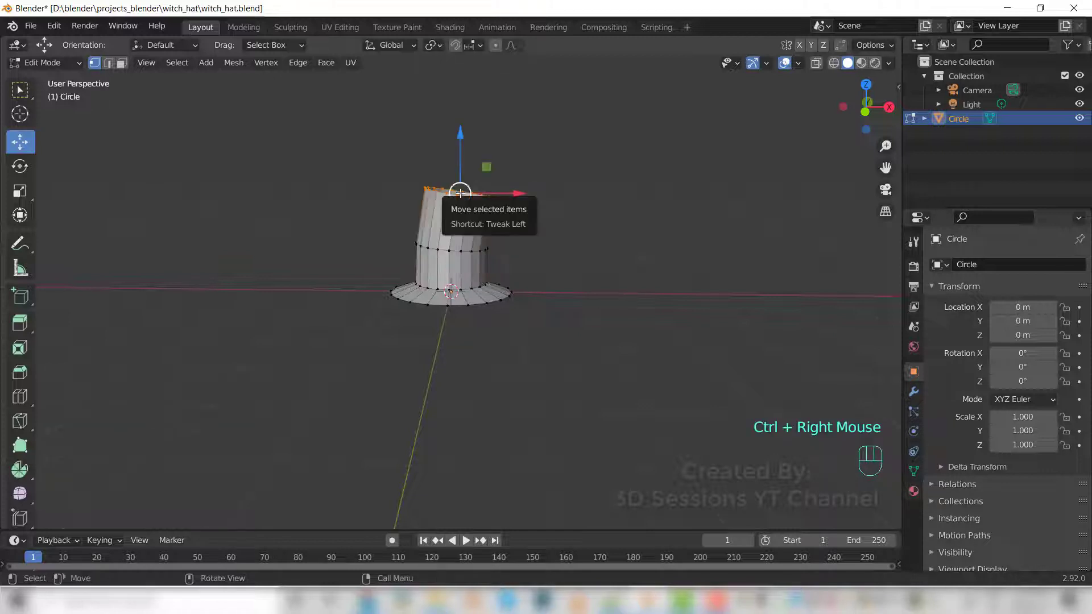
# Step: Tilt and lower the top ring, then extrude another section up-right, rotated 7.28°
pyautogui.press('r')
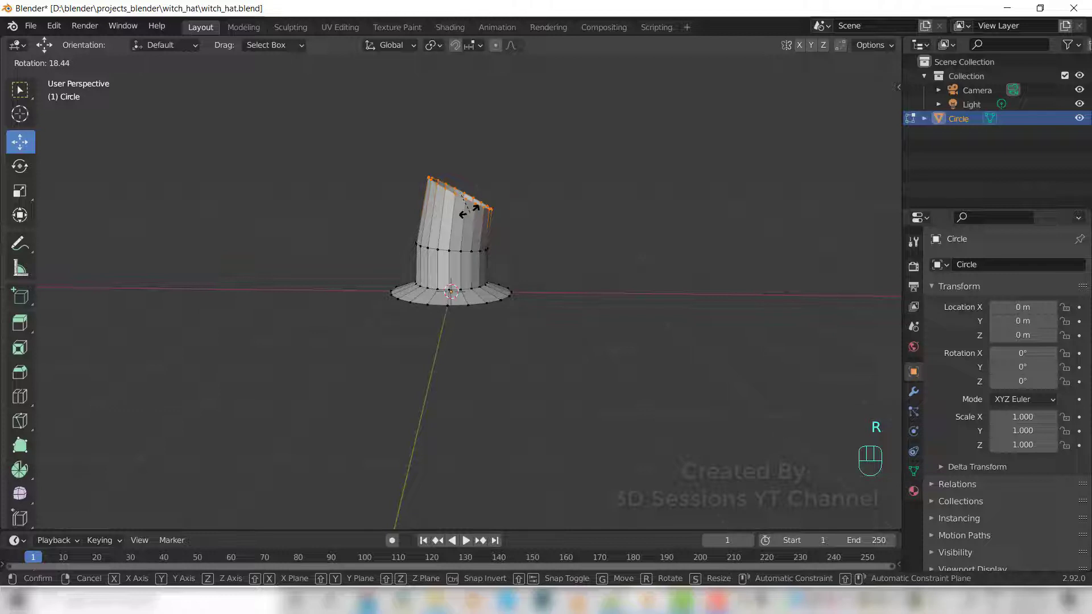
pyautogui.click(468, 211)
pyautogui.moveTo(464, 149); pyautogui.dragTo(464, 161)
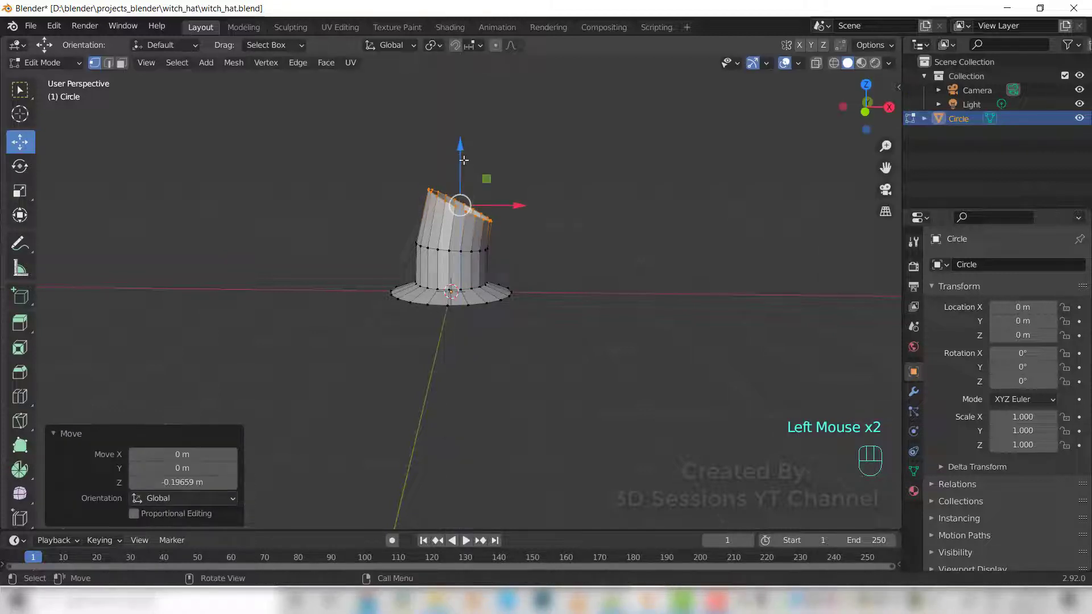
pyautogui.keyDown('ctrl'); pyautogui.rightClick(504, 168); pyautogui.keyUp('ctrl')
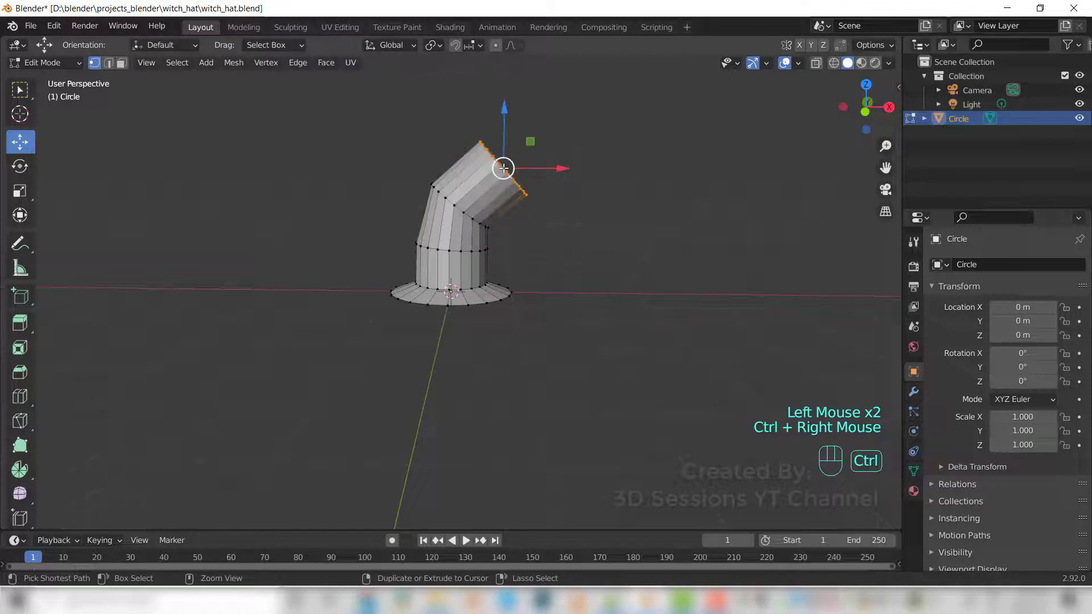
pyautogui.press('r')
pyautogui.click(532, 229)
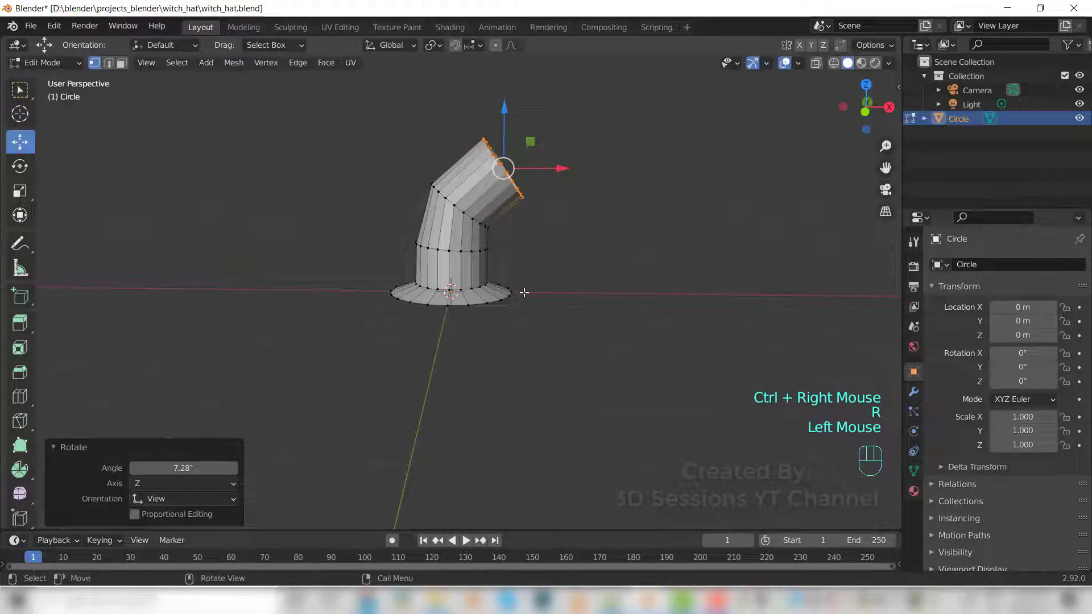
# Step: Rescale the crown loops: top ring 0.803, middle bend 0.862, upper loop 0.908
pyautogui.press('s')
pyautogui.click(514, 266)
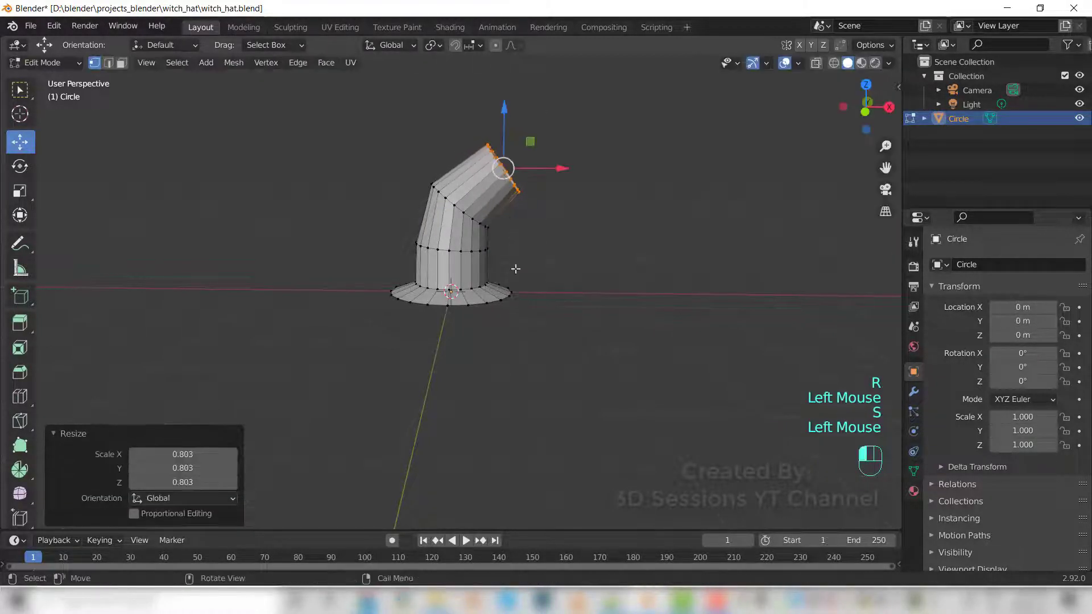
pyautogui.keyDown('alt'); pyautogui.click(462, 209); pyautogui.keyUp('alt')
pyautogui.press('s')
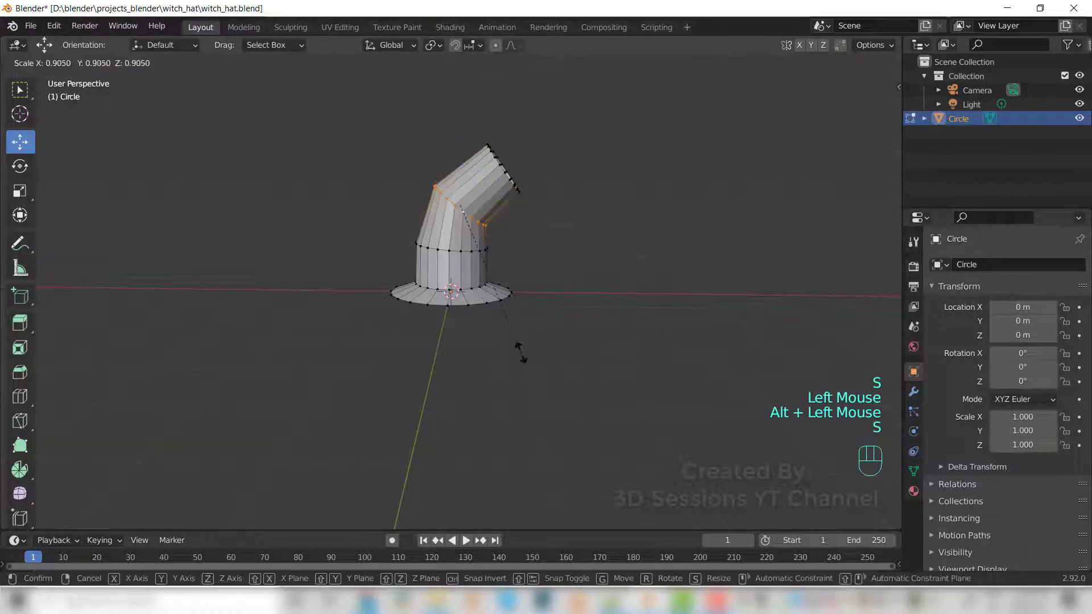
pyautogui.click(518, 324)
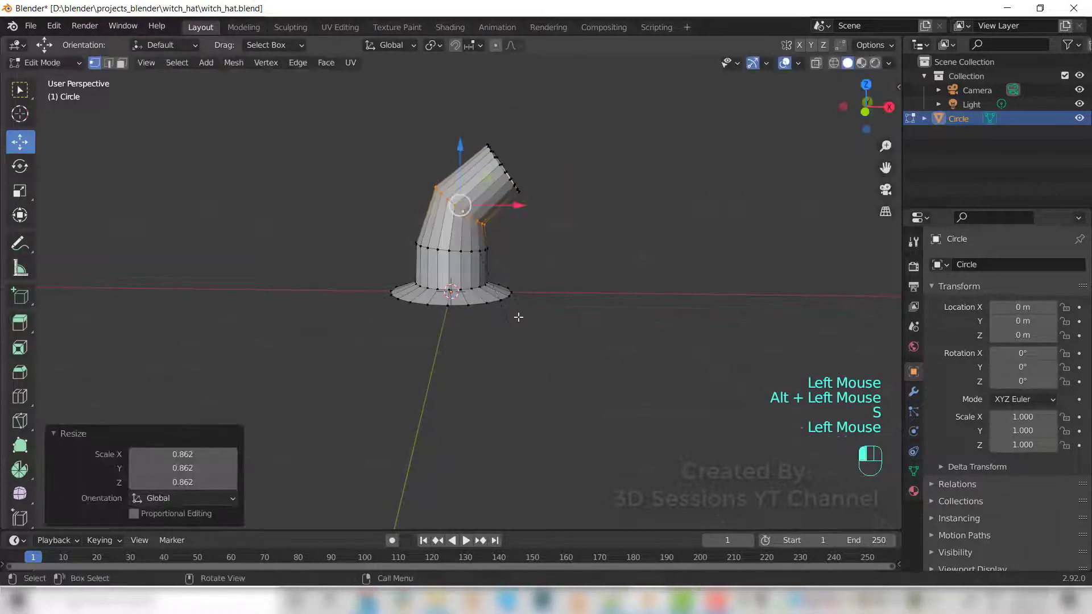
pyautogui.keyDown('alt'); pyautogui.click(505, 176); pyautogui.keyUp('alt')
pyautogui.press('s')
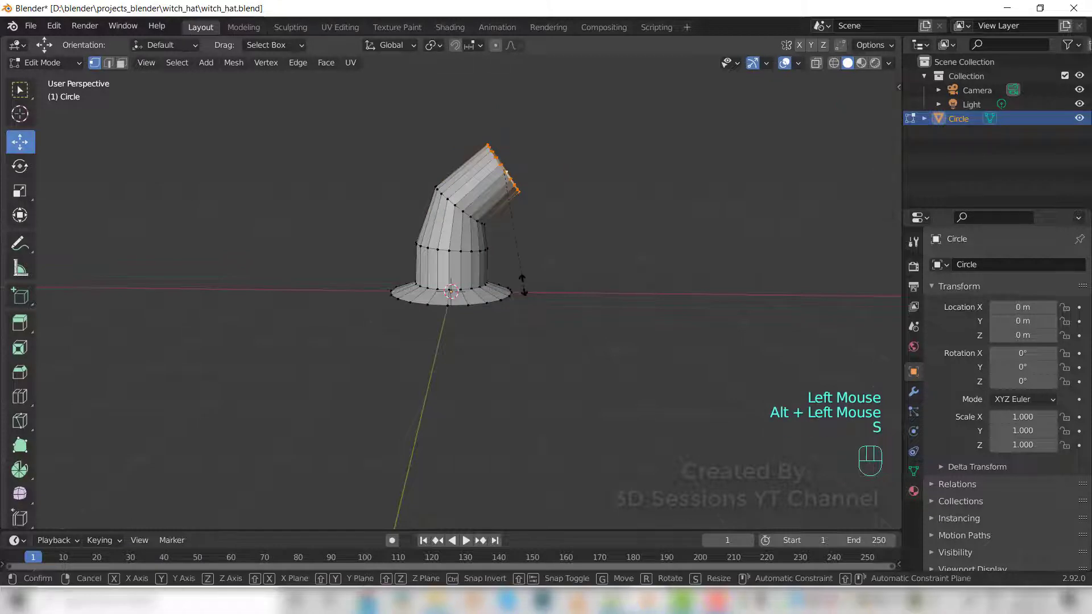
pyautogui.click(577, 314)
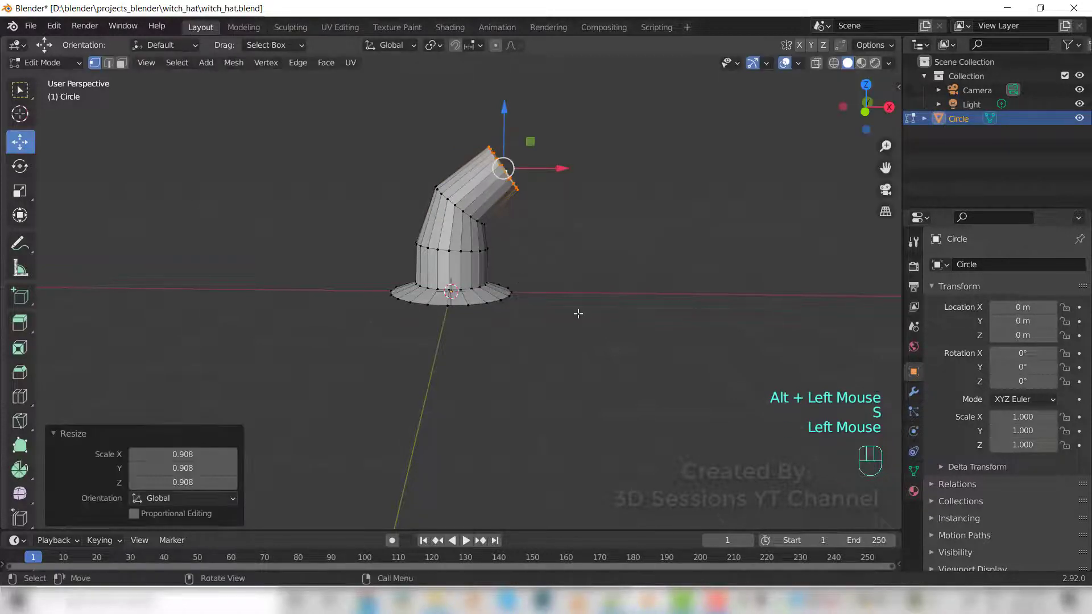
# Step: Extrude two more bent segments, shrinking their end loops to 0.769 and 0.702
pyautogui.keyDown('ctrl'); pyautogui.rightClick(570, 152); pyautogui.keyUp('ctrl')
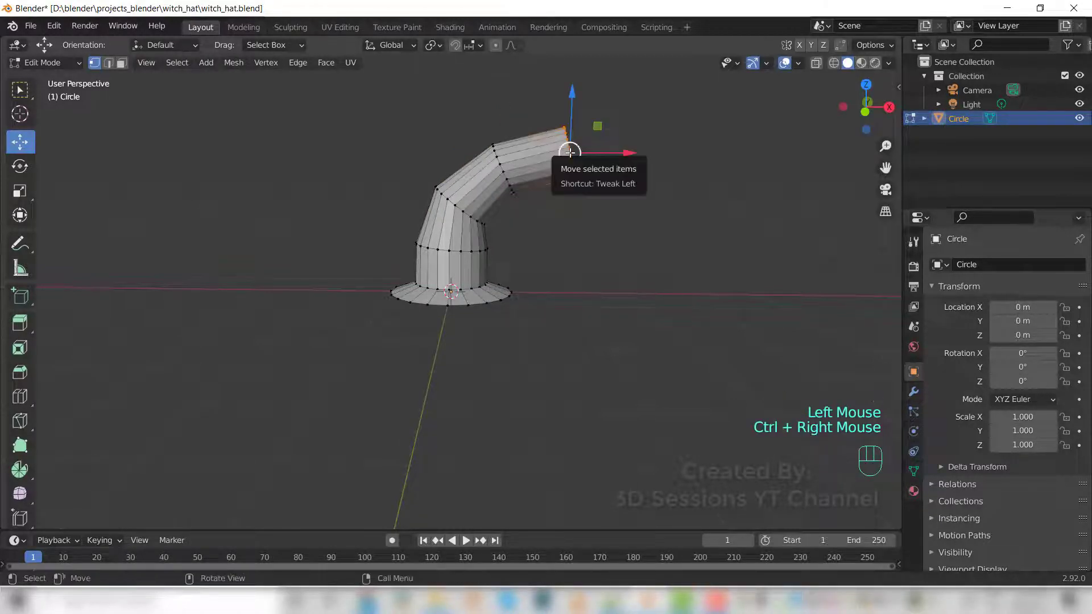
pyautogui.press('s')
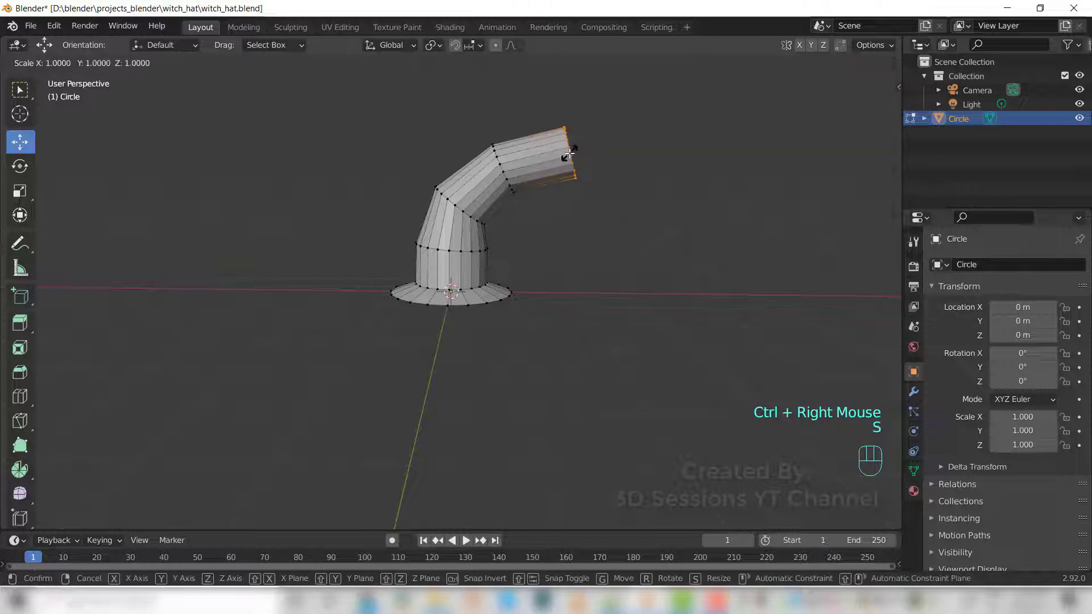
pyautogui.click(522, 300)
pyautogui.hotkey('ctrl', 'z')
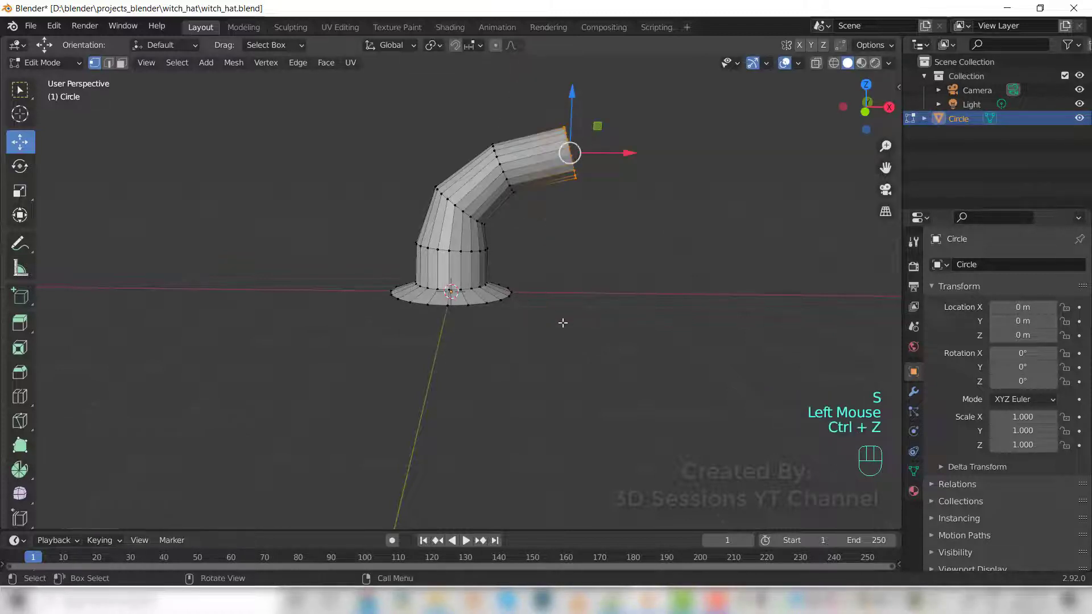
pyautogui.press('s')
pyautogui.click(563, 288)
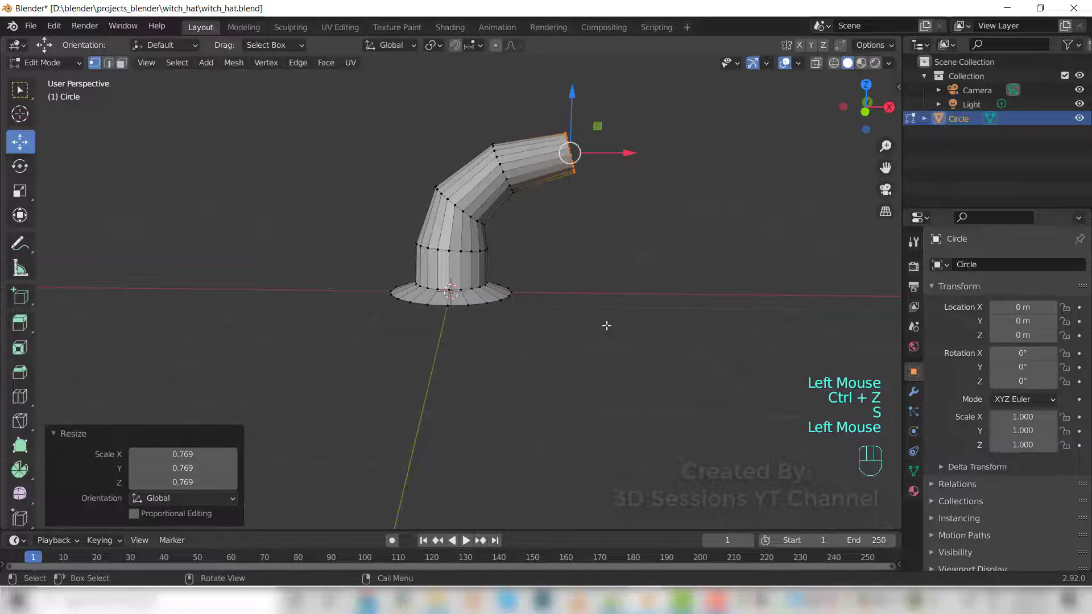
pyautogui.keyDown('ctrl'); pyautogui.rightClick(604, 166); pyautogui.keyUp('ctrl')
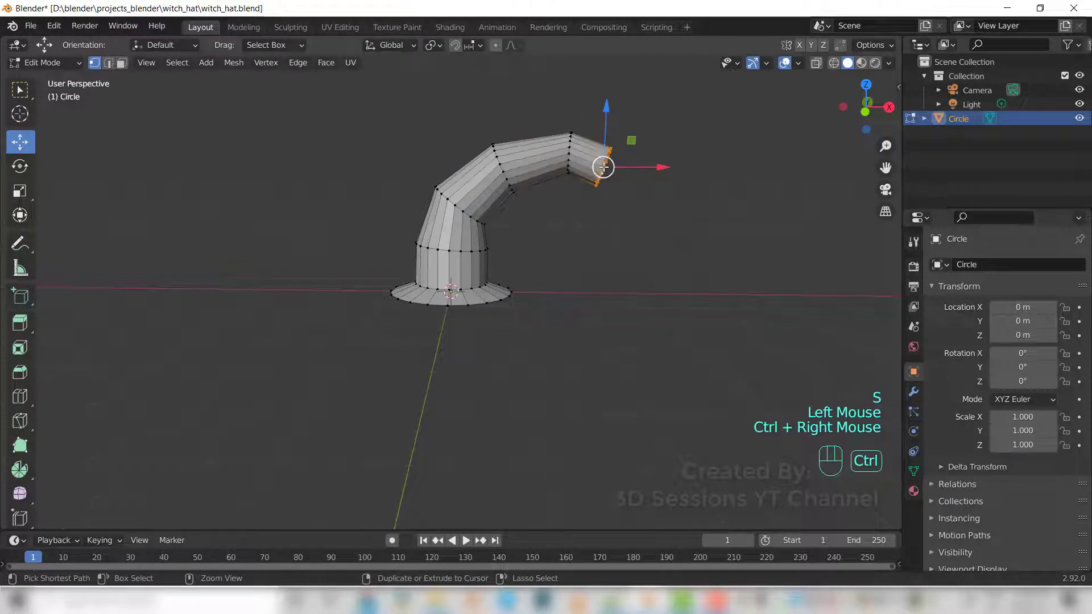
pyautogui.press('s')
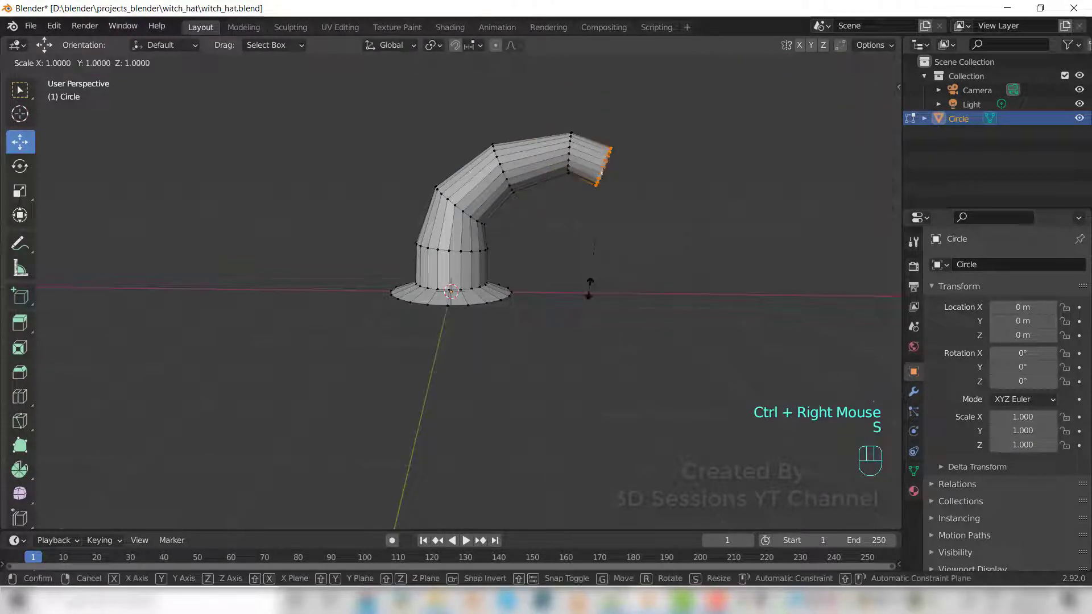
pyautogui.click(592, 252)
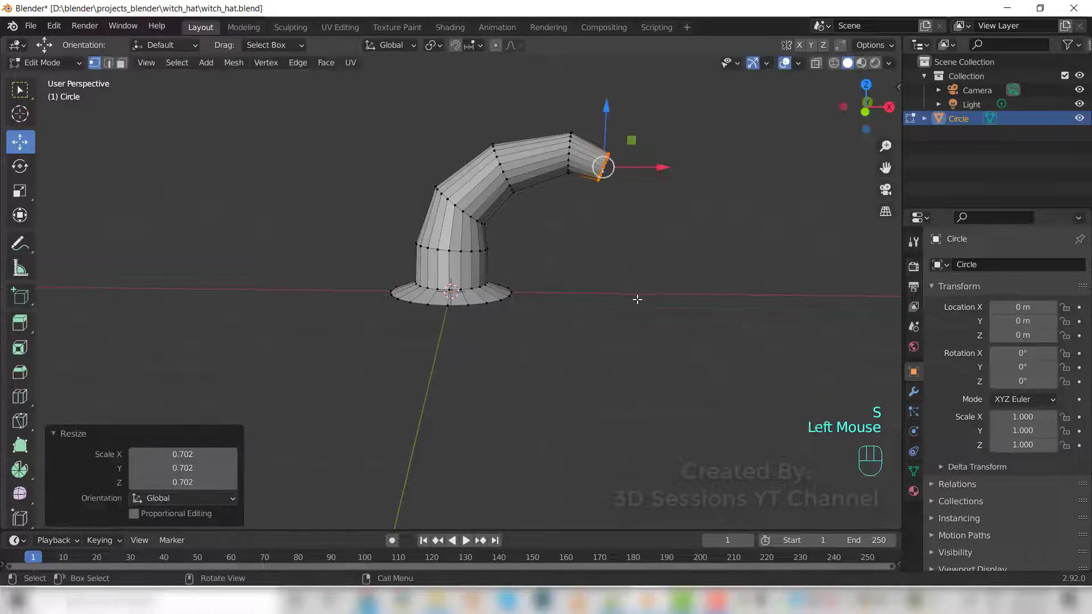
# Step: Extend the tip with further segments tapered to 0.626, 0.557 and finally 0.226
pyautogui.keyDown('ctrl'); pyautogui.rightClick(620, 187); pyautogui.keyUp('ctrl')
pyautogui.press('s')
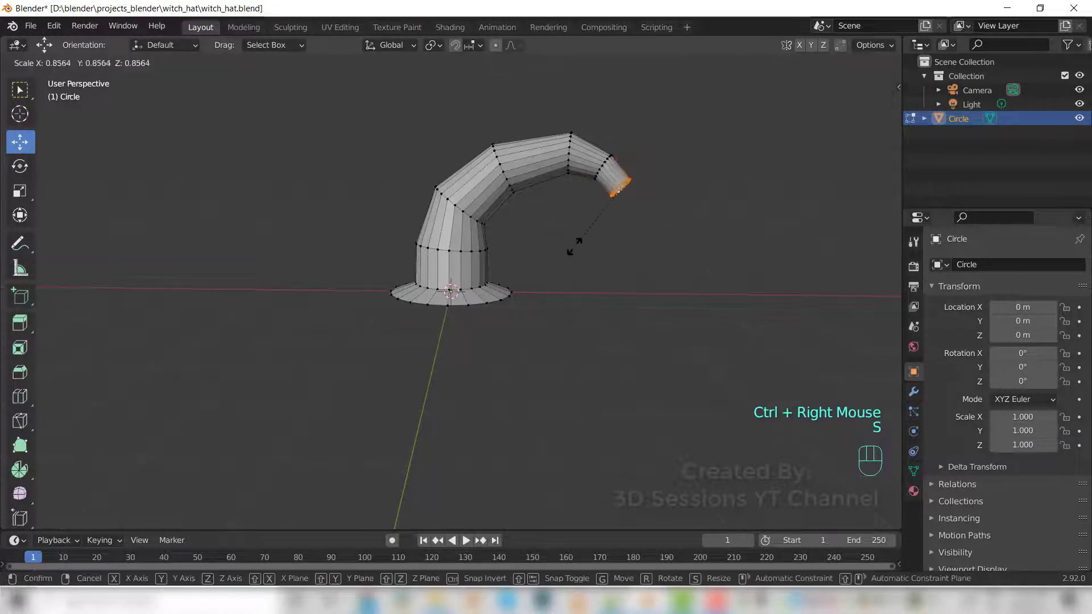
pyautogui.click(583, 231)
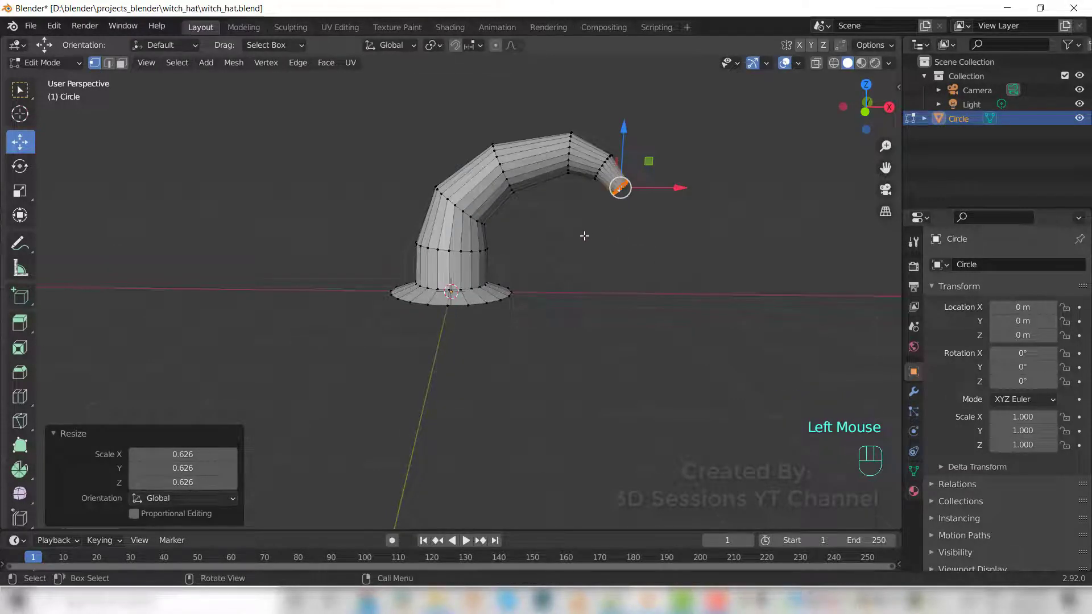
pyautogui.press('s')
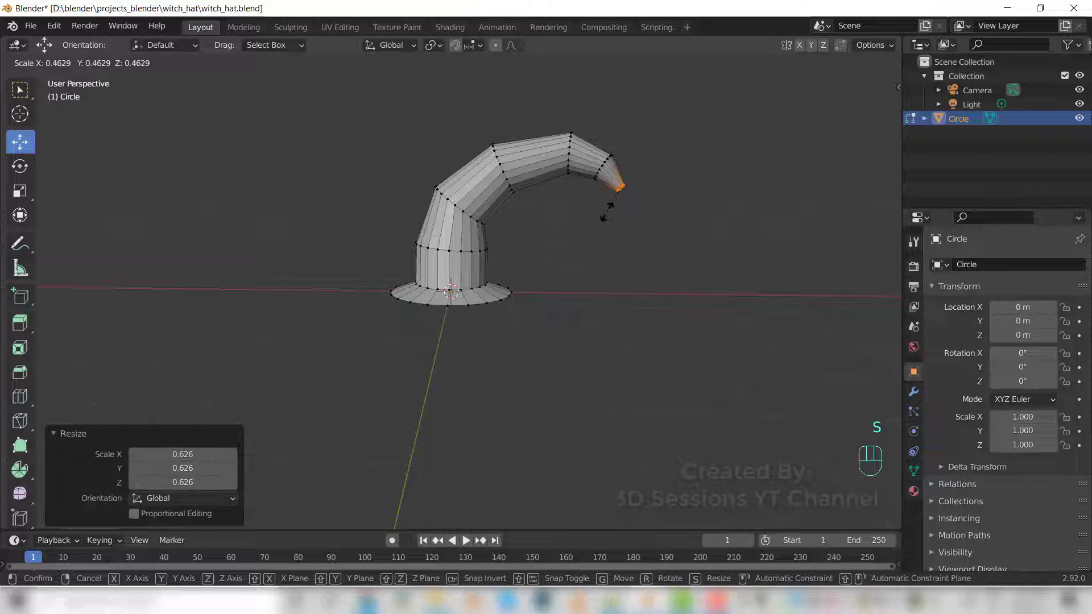
pyautogui.rightClick(606, 211)
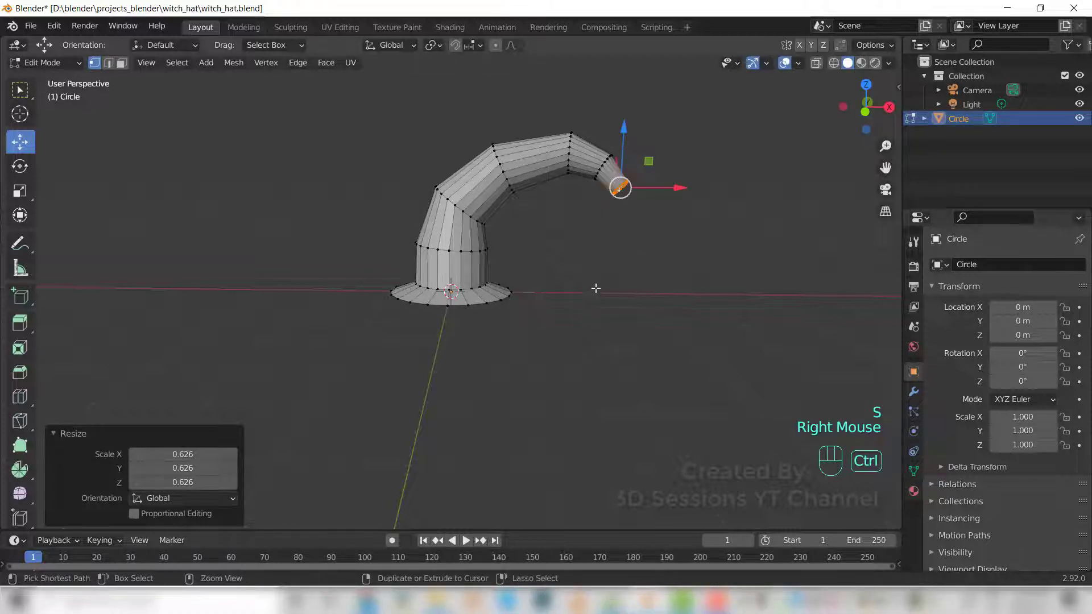
pyautogui.hotkey('ctrl', 'z')
pyautogui.press('s')
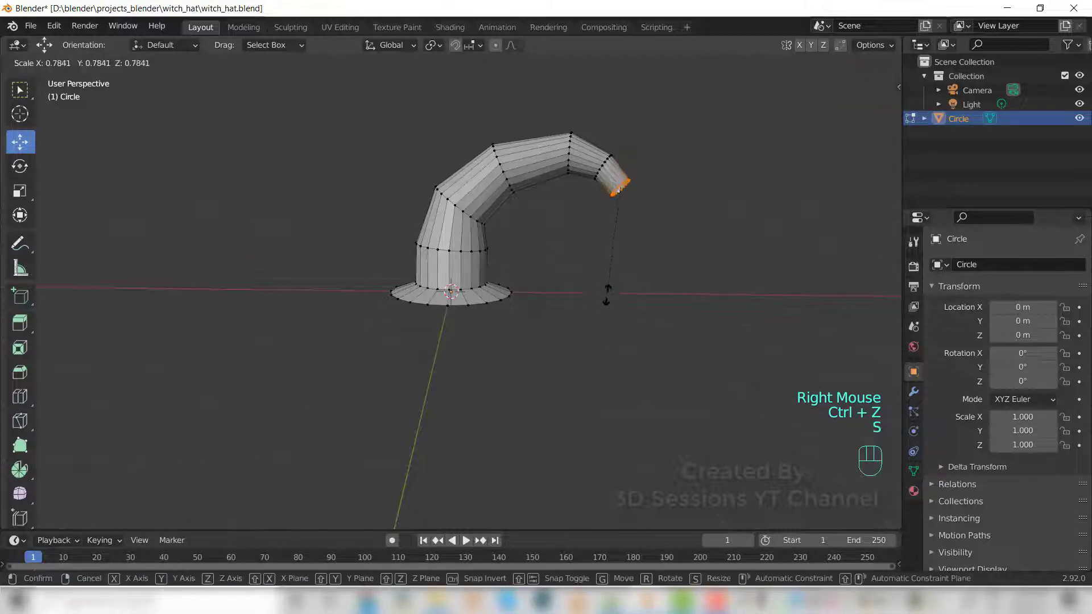
pyautogui.click(614, 263)
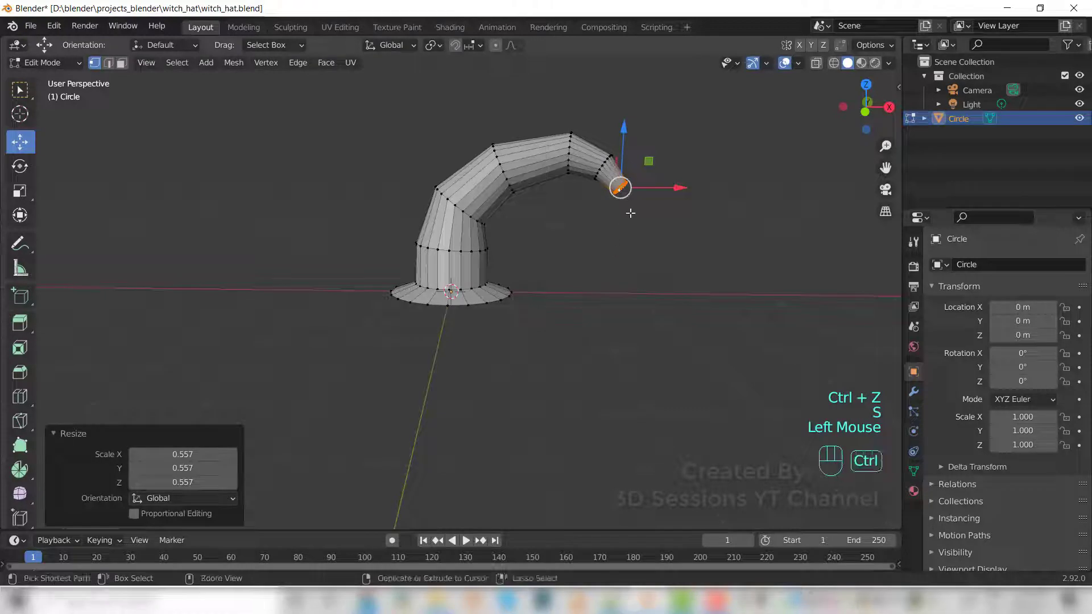
pyautogui.keyDown('ctrl'); pyautogui.rightClick(629, 213); pyautogui.keyUp('ctrl')
pyautogui.press('s')
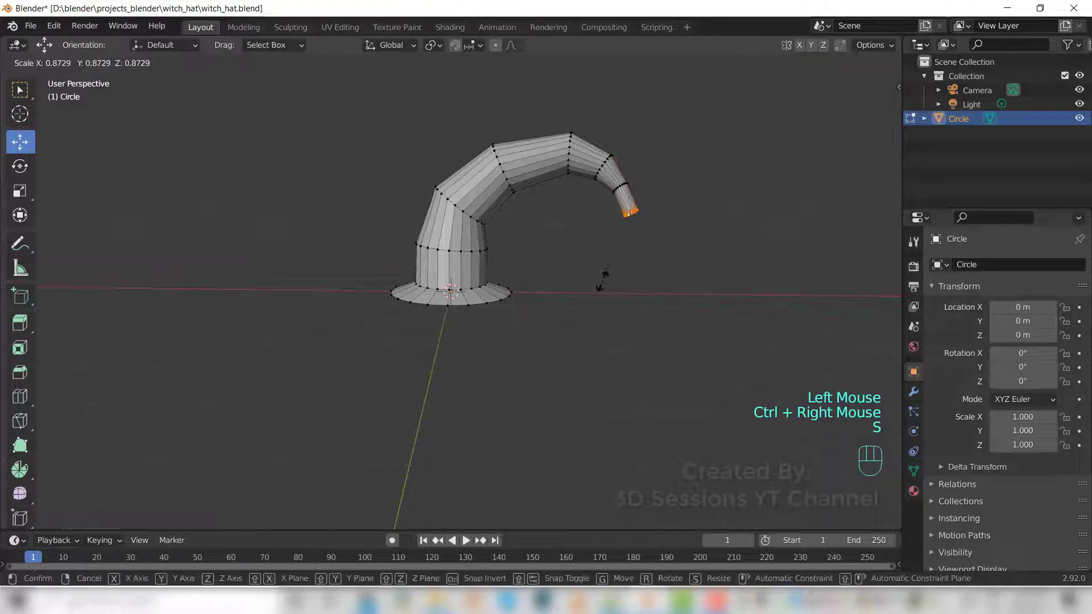
pyautogui.click(619, 234)
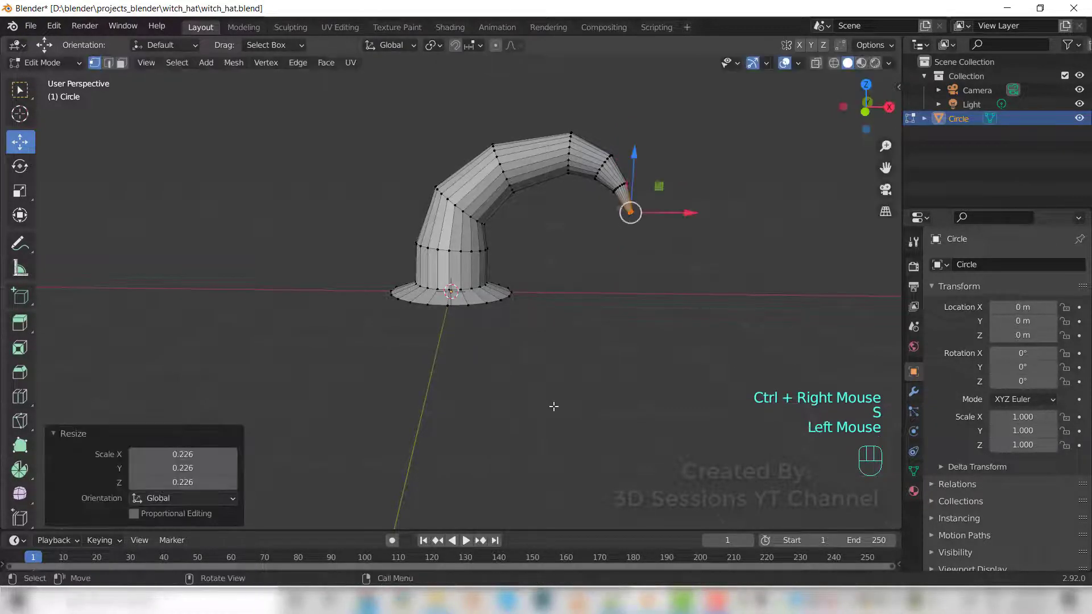
# Step: Rotate the lower-bend edge loop by -4.1° and bevel it into two segments
pyautogui.keyDown('alt'); pyautogui.click(444, 195); pyautogui.keyUp('alt')
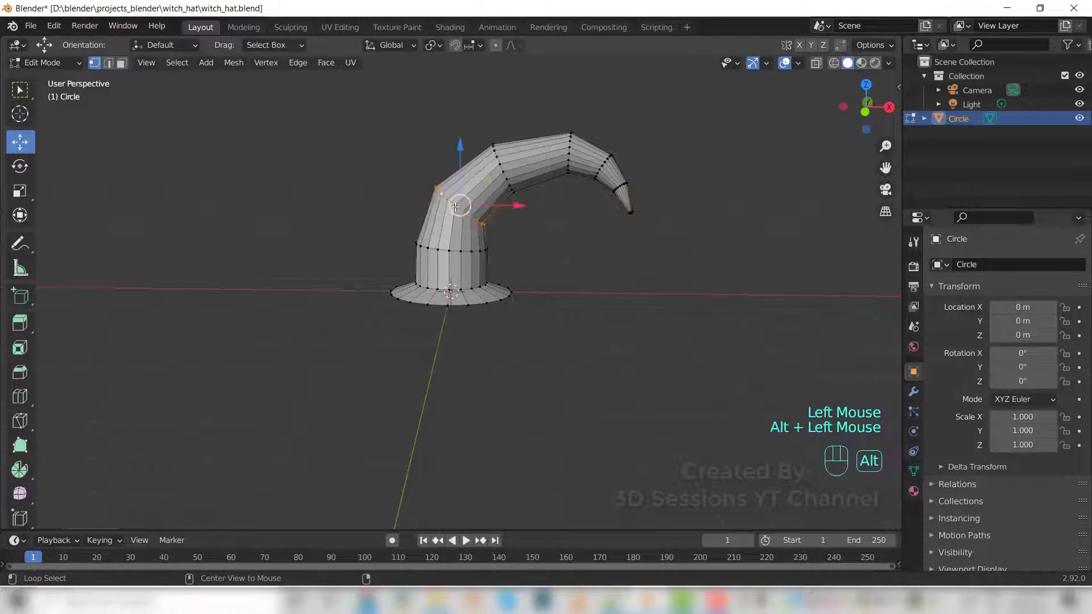
pyautogui.scroll(1, 511, 387)
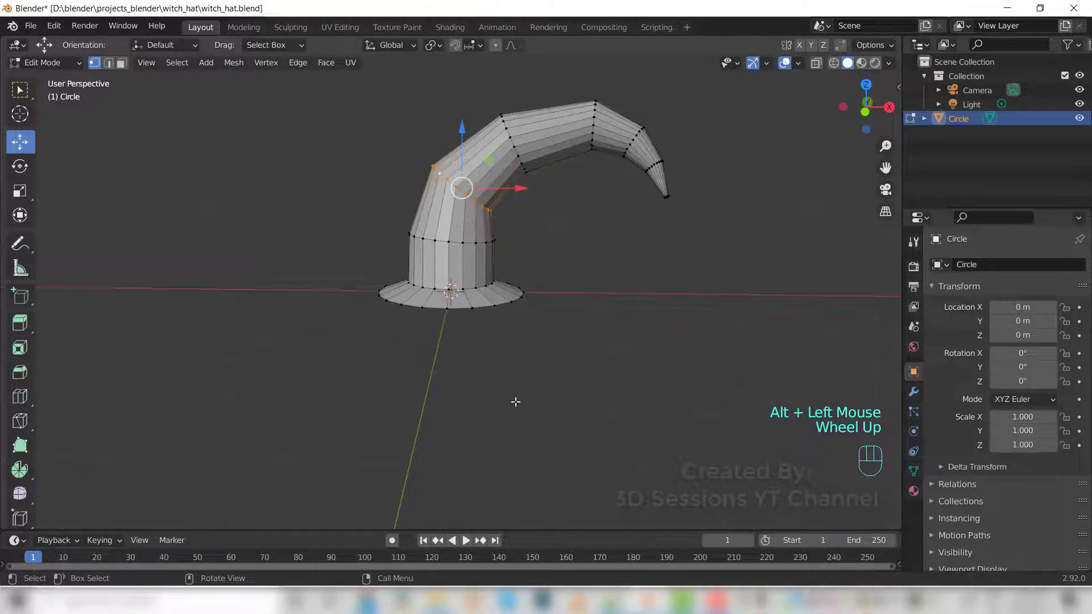
pyautogui.press('r')
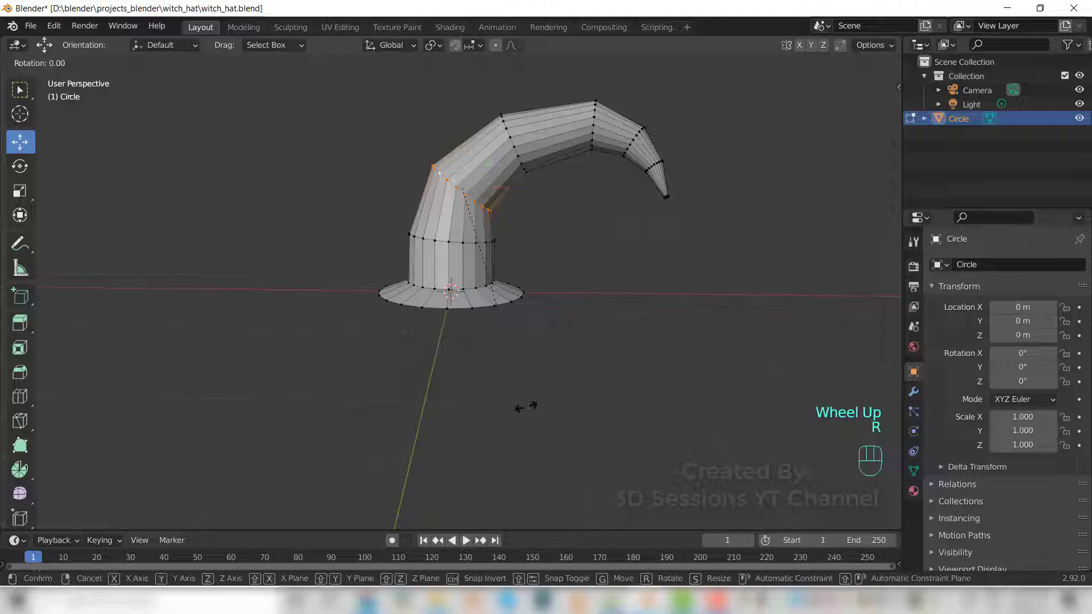
pyautogui.click(537, 388)
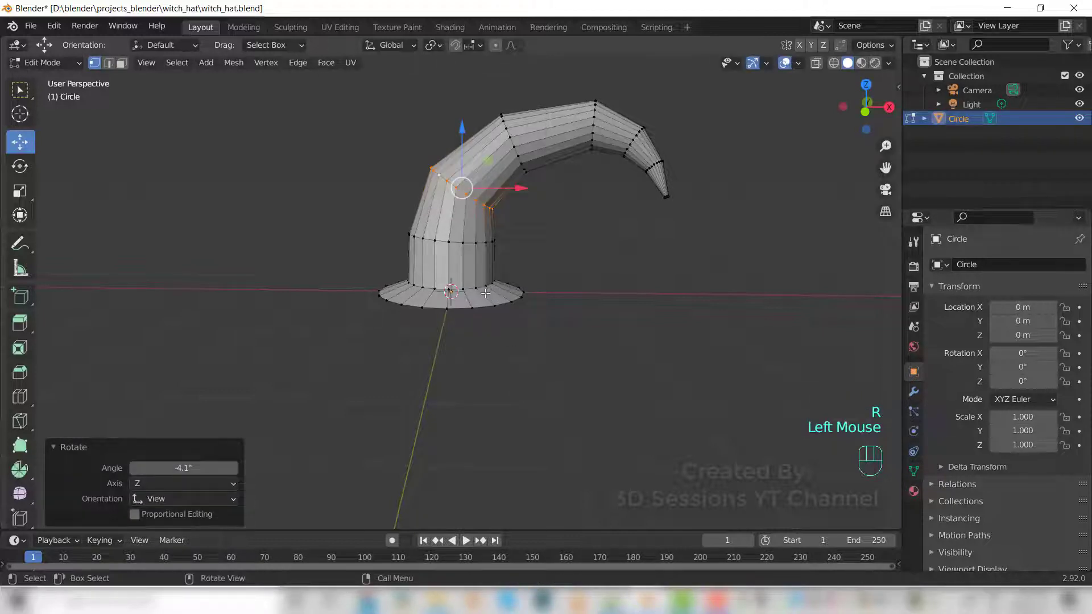
pyautogui.hotkey('ctrl', 'b')
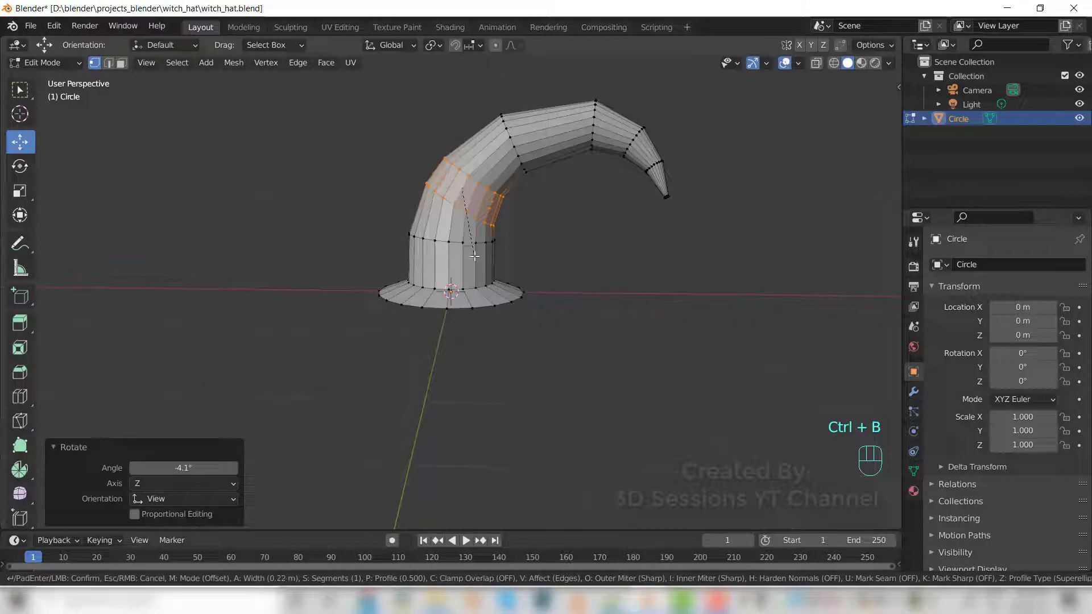
pyautogui.scroll(1, 475, 256)
pyautogui.click(475, 256)
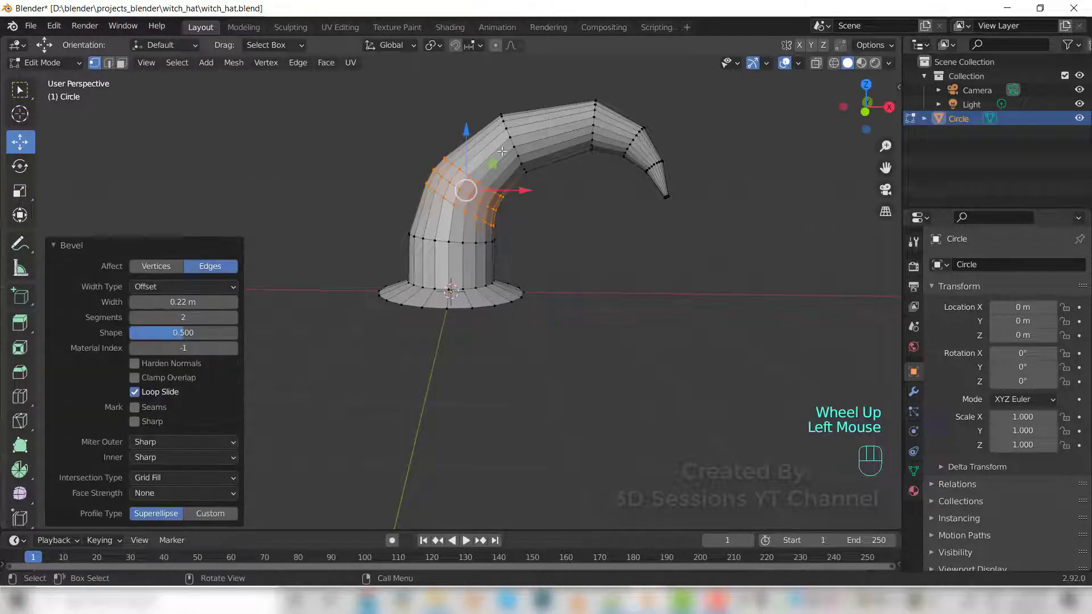
# Step: Bevel the upper-bend edge loop and adjust the rotation of the bevelled loops
pyautogui.keyDown('alt'); pyautogui.click(520, 162); pyautogui.keyUp('alt')
pyautogui.hotkey('ctrl', 'b')
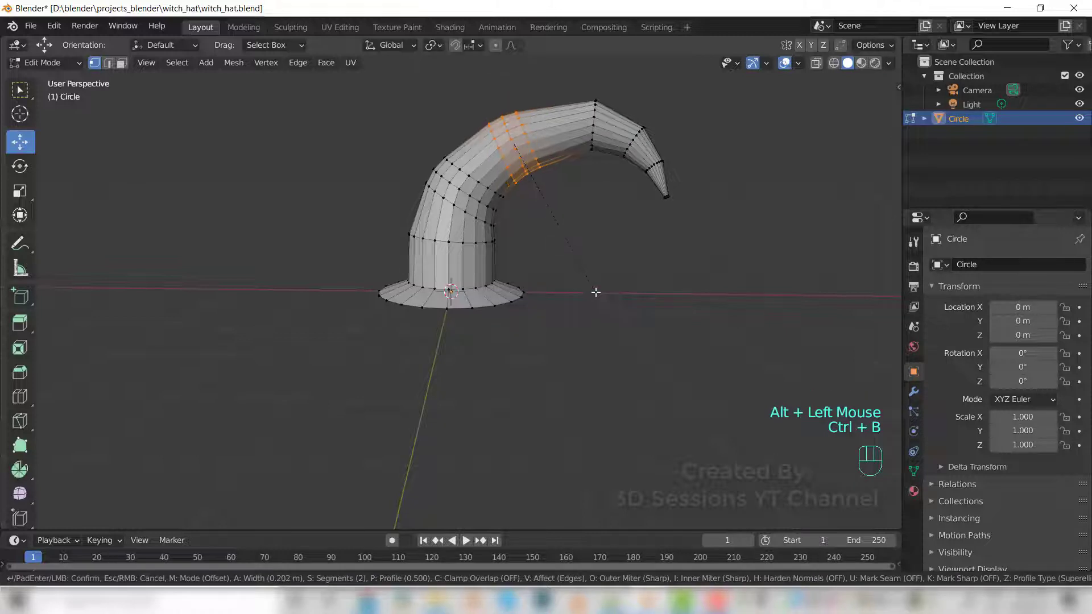
pyautogui.click(595, 297)
pyautogui.press('r')
pyautogui.click(604, 313)
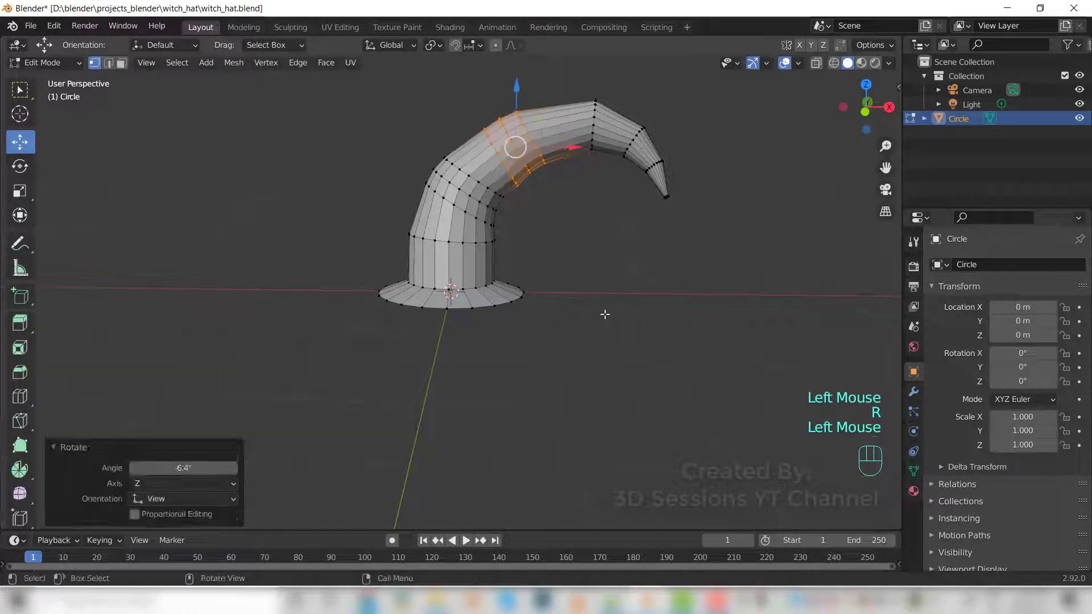
pyautogui.hotkey('ctrl', 'z')
pyautogui.hotkey('ctrl', 'z')
pyautogui.press('r')
pyautogui.click(603, 313)
pyautogui.hotkey('ctrl', 'b')
pyautogui.click(597, 322)
# Step: Slide edge loops along the bend and near the tip, raising the near-tip loop
pyautogui.keyDown('alt'); pyautogui.click(594, 148); pyautogui.keyUp('alt')
pyautogui.press('g')
pyautogui.press('g')
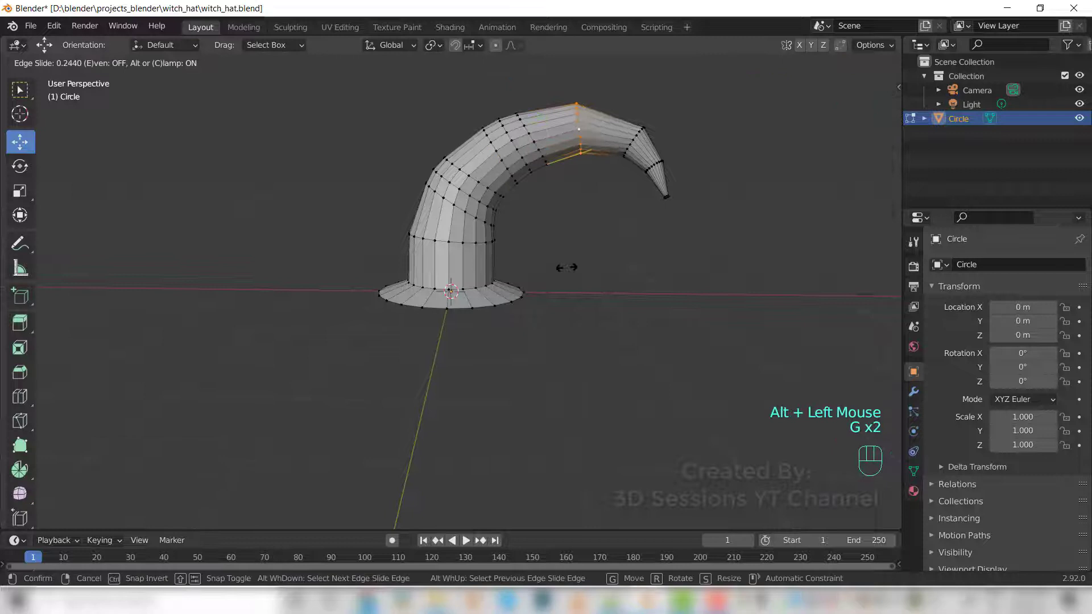
pyautogui.click(563, 266)
pyautogui.keyDown('alt'); pyautogui.click(637, 140); pyautogui.keyUp('alt')
pyautogui.press('g')
pyautogui.press('g')
pyautogui.click(597, 193)
pyautogui.moveTo(614, 93); pyautogui.dragTo(615, 84)
pyautogui.keyDown('alt'); pyautogui.click(509, 148); pyautogui.keyUp('alt')
# Step: Remove redundant edge loops on the hat's curve and slide the remaining loops along the bend
pyautogui.click(865, 112)
pyautogui.keyDown('alt'); pyautogui.click(494, 174); pyautogui.keyUp('alt')
pyautogui.hotkey('ctrl', 'x')
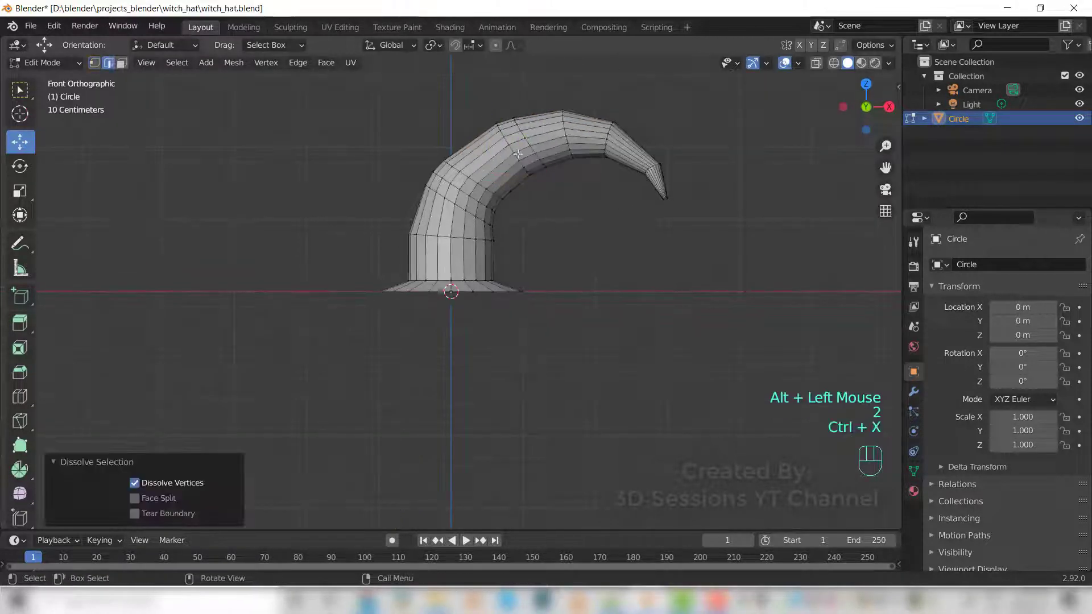
pyautogui.keyDown('alt'); pyautogui.click(518, 188); pyautogui.keyUp('alt')
pyautogui.press('g')
pyautogui.press('g')
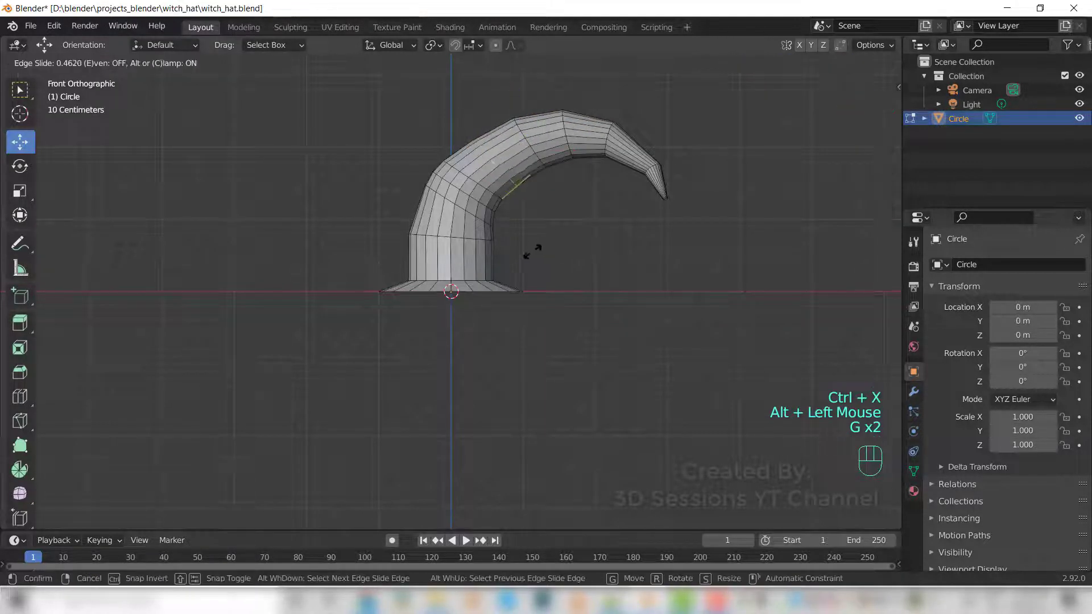
pyautogui.click(571, 214)
pyautogui.keyDown('alt'); pyautogui.click(570, 215); pyautogui.keyUp('alt')
pyautogui.hotkey('ctrl', 'x')
pyautogui.keyDown('alt'); pyautogui.click(512, 243); pyautogui.keyUp('alt')
pyautogui.press('g')
pyautogui.press('g')
# Step: Move the tip faces in X-ray, then rotate and bevel a loop near the bend
pyautogui.keyDown('alt'); pyautogui.click(626, 205); pyautogui.keyUp('alt')
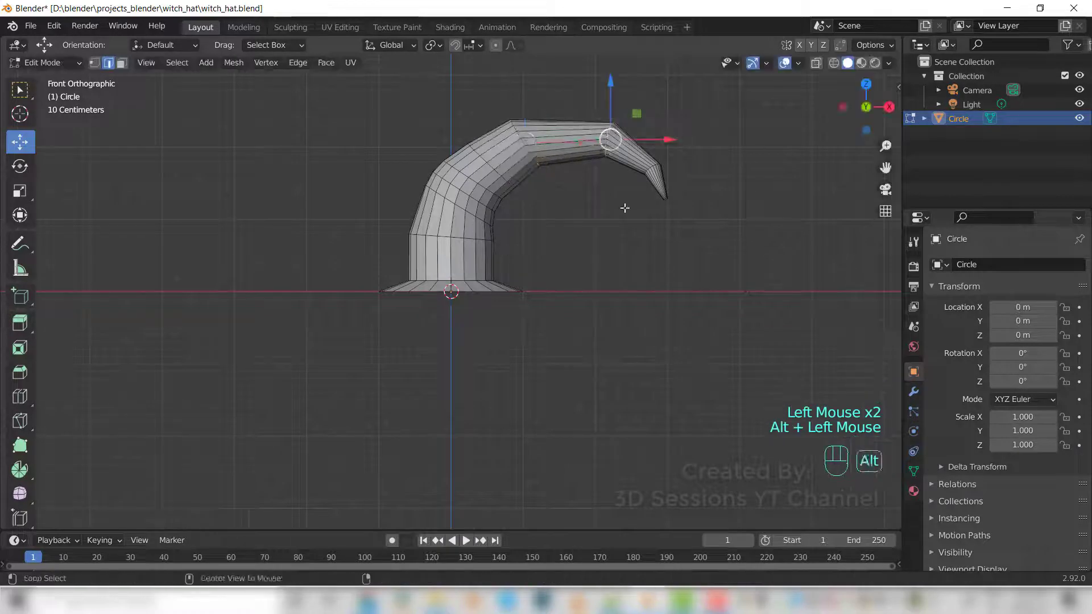
pyautogui.hotkey('alt', 'z')
pyautogui.moveTo(609, 141); pyautogui.dragTo(600, 165)
pyautogui.hotkey('alt', 'z')
pyautogui.keyDown('alt'); pyautogui.click(563, 134); pyautogui.keyUp('alt')
pyautogui.press('r')
pyautogui.click(541, 227)
pyautogui.hotkey('ctrl', 'b')
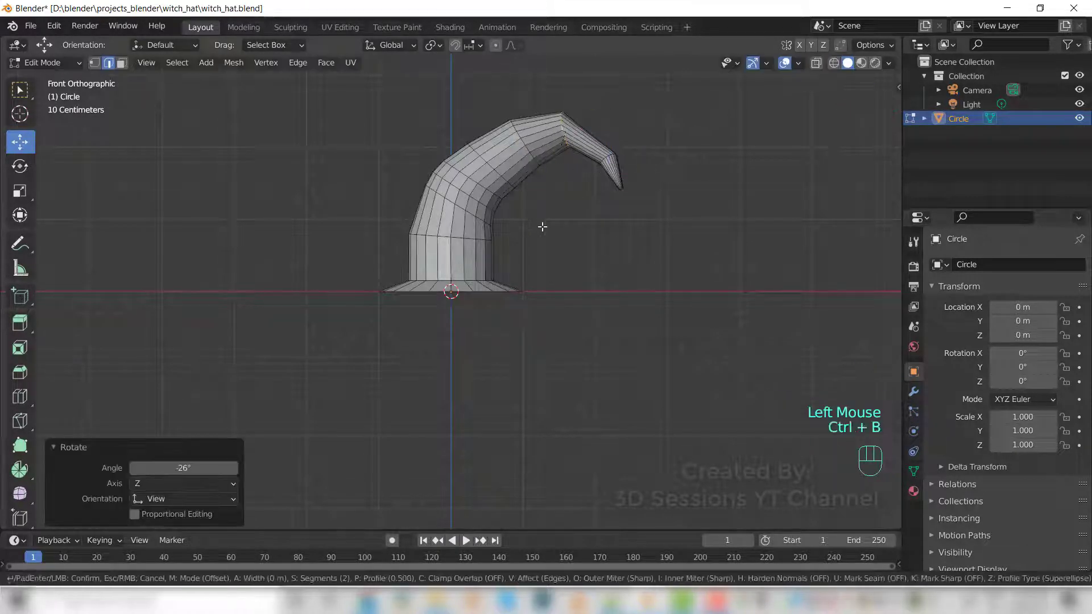
pyautogui.click(642, 236)
# Step: Rotate the tip edge loop to angle the point, then switch to front view
pyautogui.keyDown('shift'); pyautogui.moveTo(642, 236); pyautogui.dragTo(603, 216, button='middle'); pyautogui.keyUp('shift')
pyautogui.scroll(2, 603, 216)
pyautogui.keyDown('alt'); pyautogui.click(586, 174); pyautogui.keyUp('alt')
pyautogui.press('r')
pyautogui.click(553, 383)
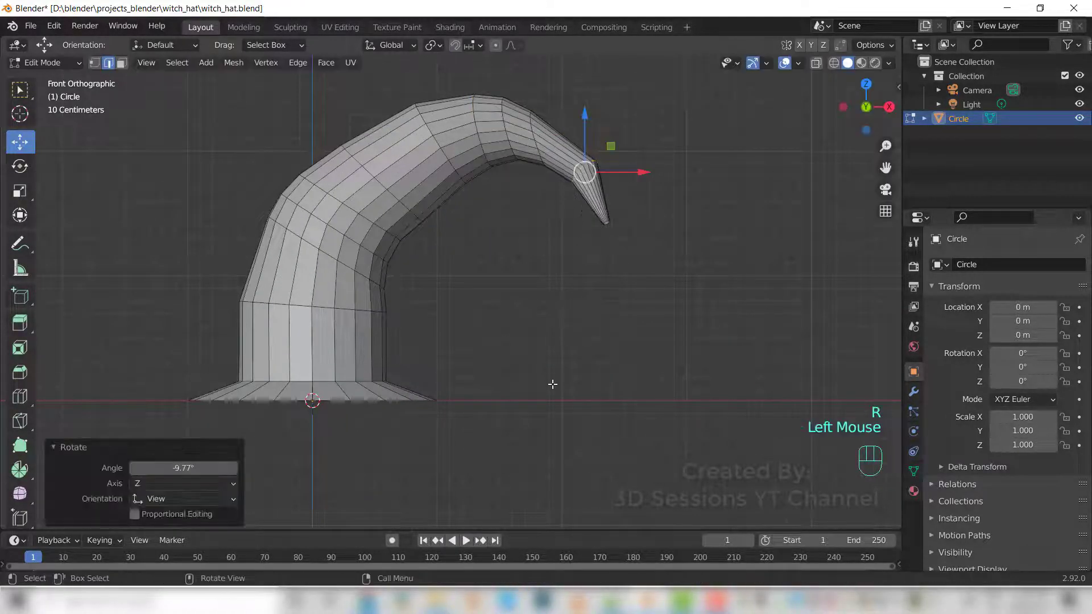
pyautogui.moveTo(553, 382); pyautogui.dragTo(569, 299, button='middle')
pyautogui.hotkey('ctrl', 'z')
pyautogui.press('r')
pyautogui.click(569, 300)
pyautogui.press('KP_1')
pyautogui.hotkey('ctrl', 'z')
pyautogui.hotkey('alt', 'z')
# Step: Shift the tip faces left and add a scaled loop cut near the tip base
pyautogui.click(578, 160)
pyautogui.keyDown('ctrl'); pyautogui.click(589, 219); pyautogui.keyUp('ctrl')
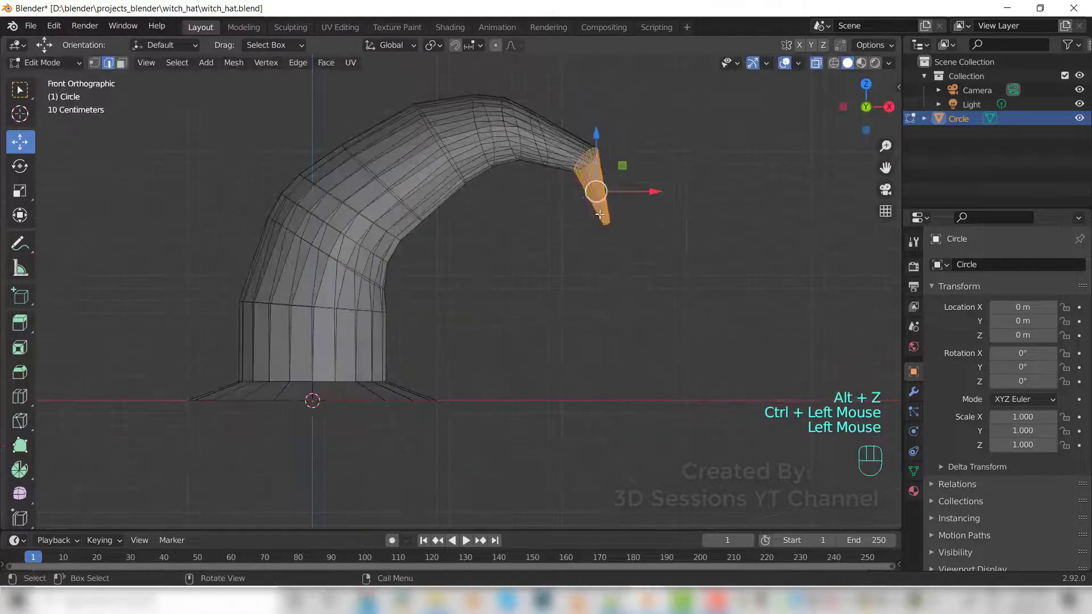
pyautogui.moveTo(592, 190); pyautogui.dragTo(579, 193)
pyautogui.hotkey('alt', 'z')
pyautogui.click(589, 222)
pyautogui.hotkey('ctrl', 'e')
pyautogui.click(524, 316)
pyautogui.click(560, 162)
pyautogui.hotkey('ctrl', 'z')
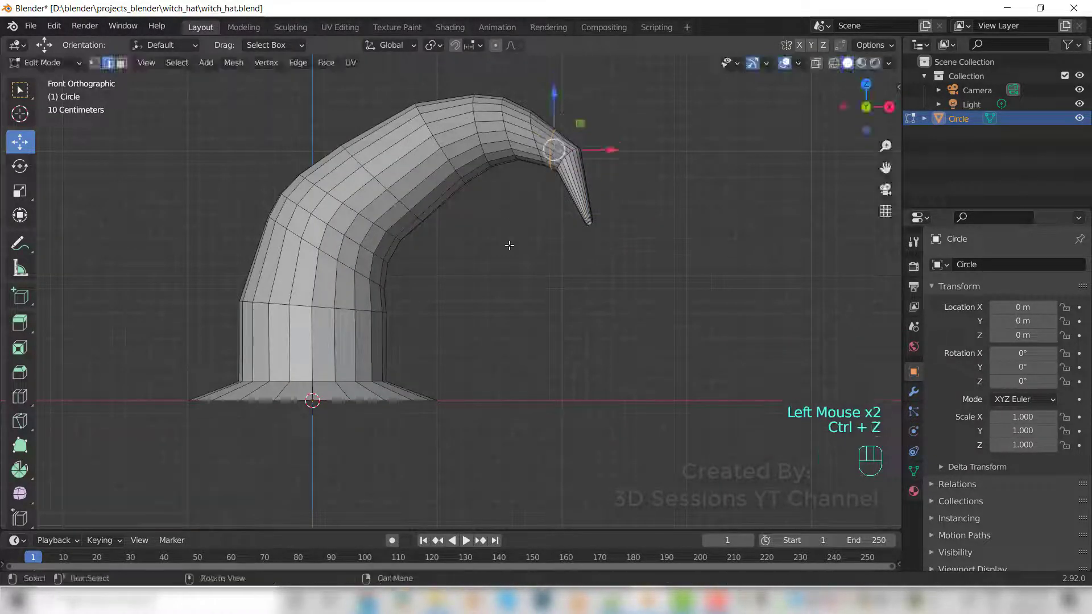
pyautogui.press('s')
pyautogui.click(526, 244)
pyautogui.click(526, 244)
# Step: Rotate and scale the near-tip loop, then pull the tip point up and left
pyautogui.keyDown('alt'); pyautogui.click(412, 199); pyautogui.keyUp('alt')
pyautogui.scroll(2, 411, 198)
pyautogui.scroll(-2, 512, 227)
pyautogui.click(515, 234)
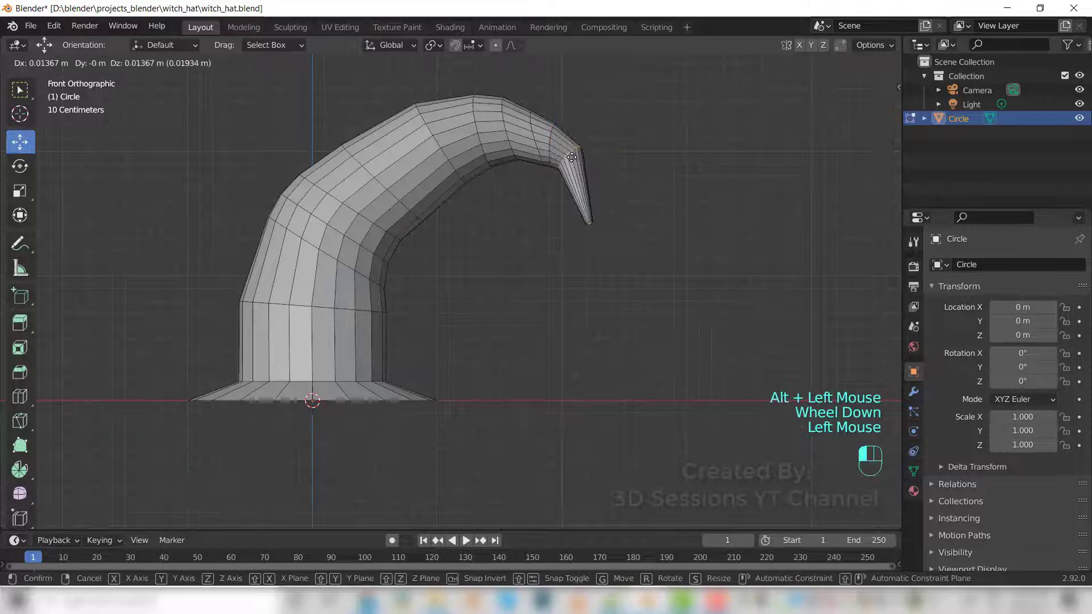
pyautogui.keyDown('alt'); pyautogui.click(544, 154); pyautogui.keyUp('alt')
pyautogui.press('r')
pyautogui.click(512, 244)
pyautogui.press('s')
pyautogui.click(515, 238)
pyautogui.click(589, 220)
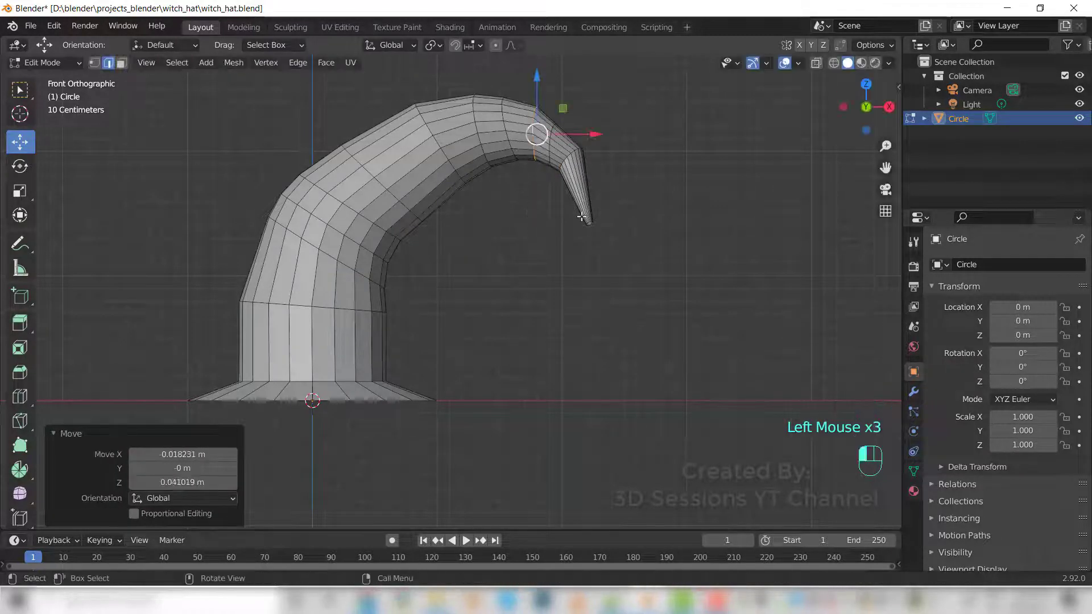
pyautogui.moveTo(588, 221); pyautogui.dragTo(587, 186)
pyautogui.keyDown('alt'); pyautogui.click(512, 145); pyautogui.keyUp('alt')
# Step: Scale several loops along the curve, one of them to 0.905
pyautogui.press('s')
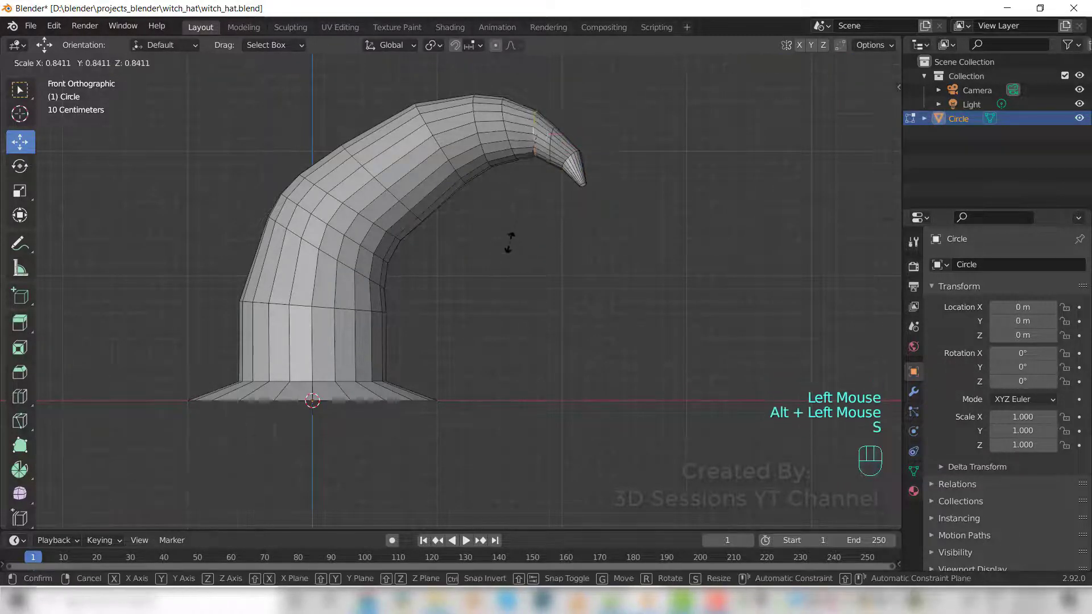
pyautogui.click(509, 241)
pyautogui.keyDown('alt'); pyautogui.click(441, 149); pyautogui.keyUp('alt')
pyautogui.press('s')
pyautogui.click(444, 305)
pyautogui.keyDown('alt'); pyautogui.click(392, 188); pyautogui.keyUp('alt')
pyautogui.press('s')
pyautogui.click(383, 196)
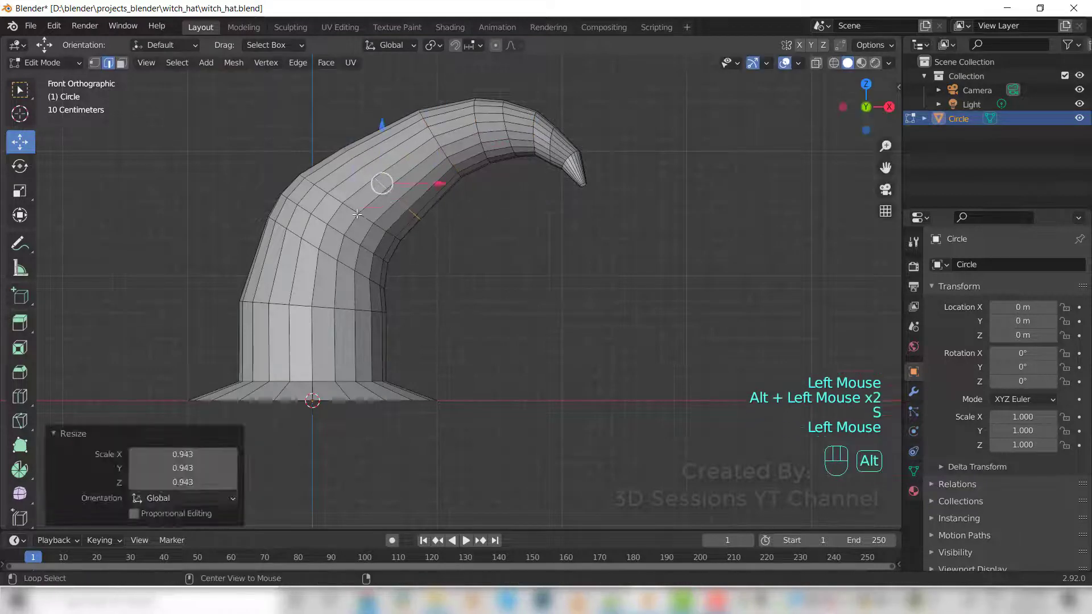
pyautogui.click(361, 391)
# Step: Return to Object Mode, reframe the view, and re-enter Edit Mode on the hat
pyautogui.press('Tab')
pyautogui.click(446, 385)
pyautogui.hotkey('alt', 'z')
pyautogui.hotkey('alt', 'z')
pyautogui.moveTo(445, 385); pyautogui.dragTo(483, 341, button='middle')
pyautogui.scroll(-2, 482, 341)
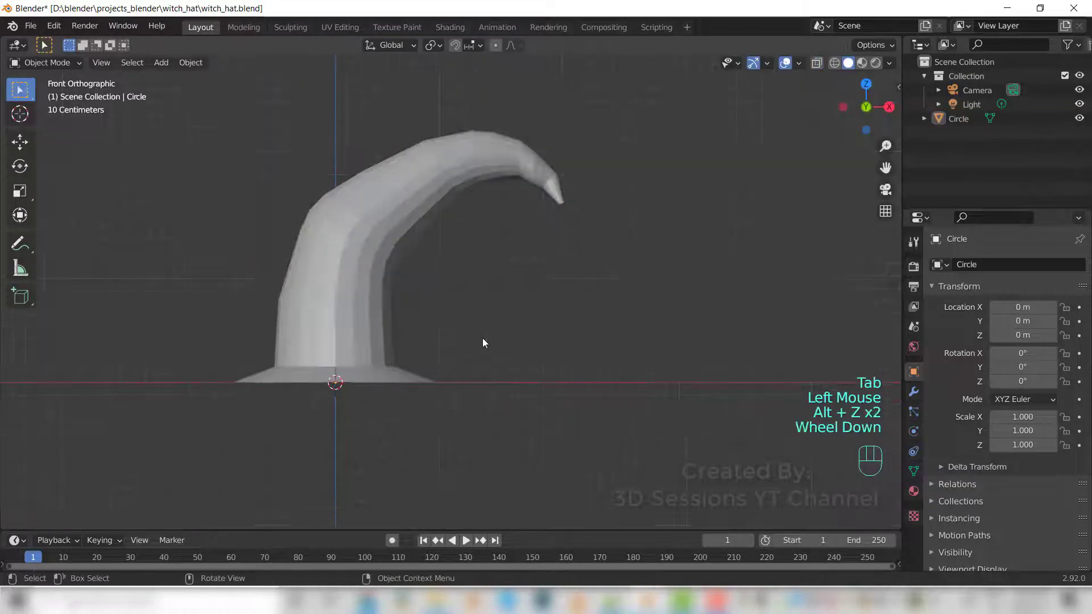
pyautogui.click(411, 351)
pyautogui.scroll(3, 411, 350)
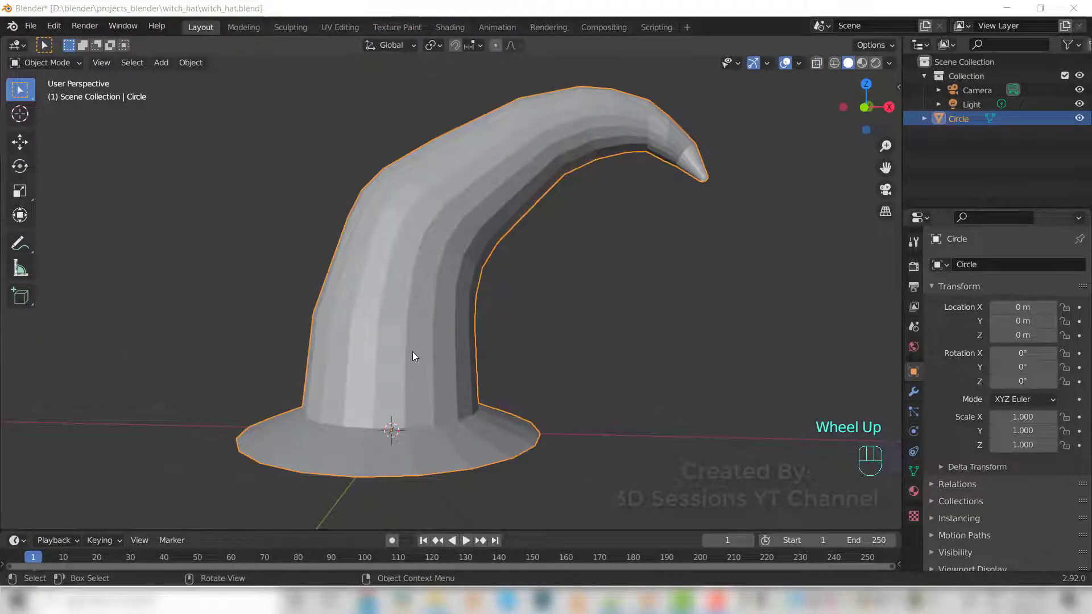
pyautogui.click(412, 353)
pyautogui.press('Tab')
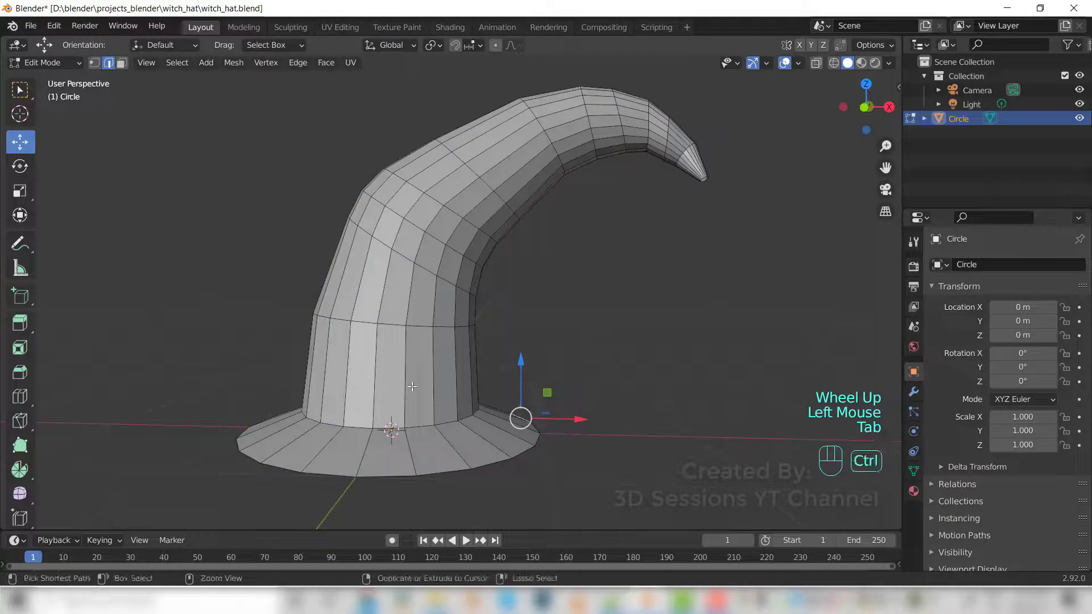
# Step: Loop cut the lower crown at factor 0.289 and flatten it with S Z 0
pyautogui.hotkey('ctrl', 'r')
pyautogui.click(411, 386)
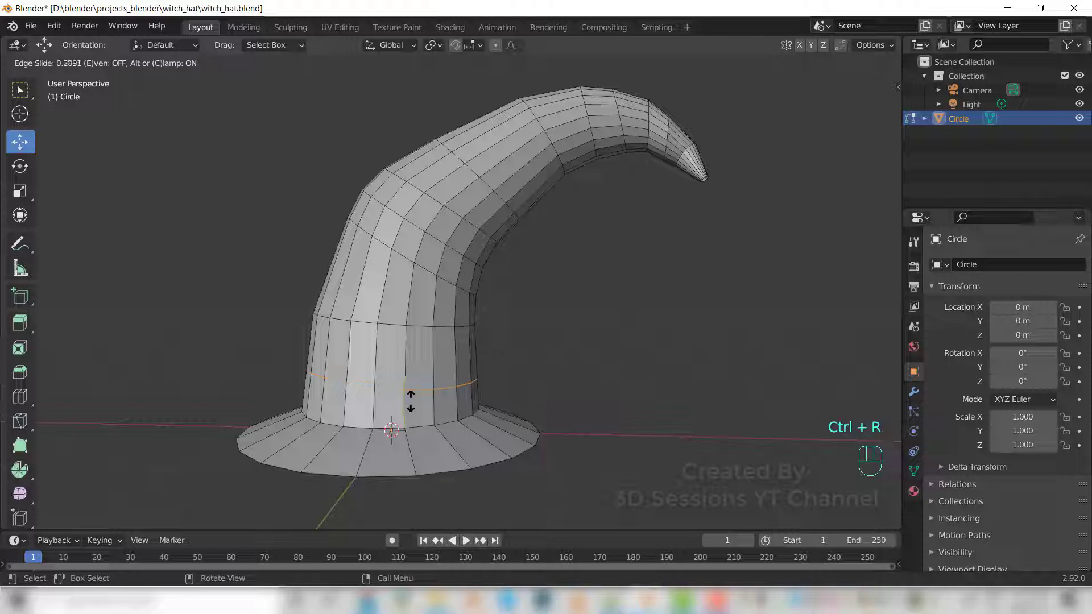
pyautogui.click(412, 402)
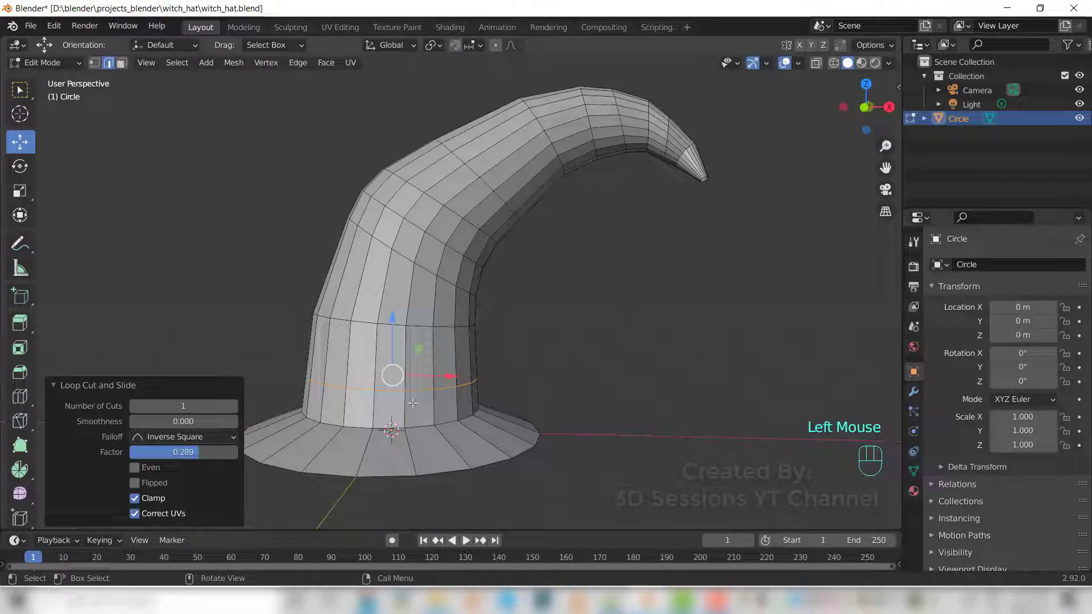
pyautogui.press('s')
pyautogui.press('z')
pyautogui.press('0')
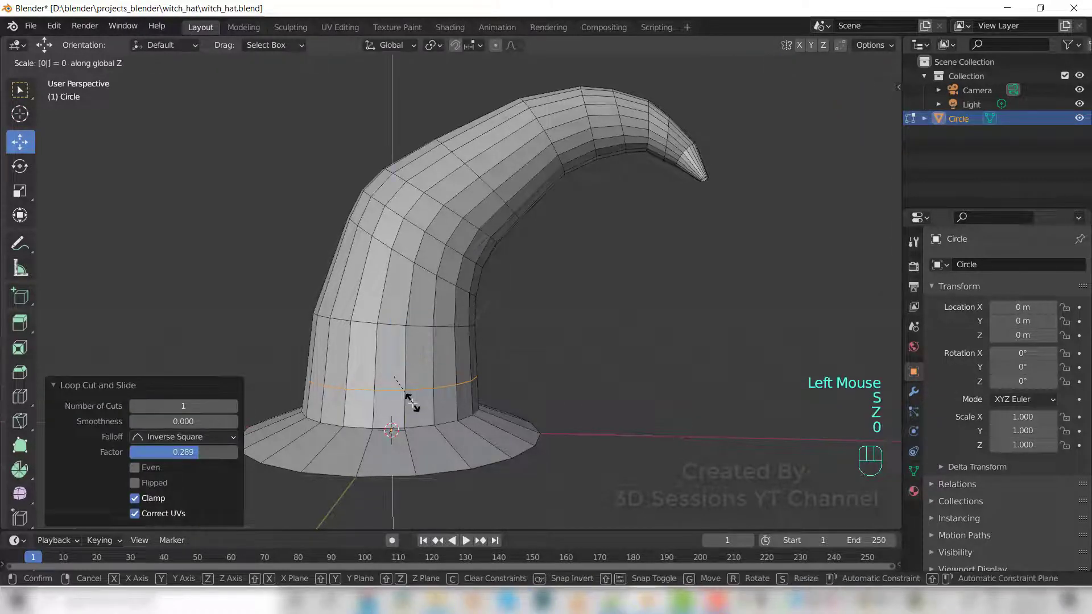
pyautogui.click(413, 403)
pyautogui.keyDown('shift'); pyautogui.moveTo(402, 397); pyautogui.dragTo(413, 369, button='middle'); pyautogui.keyUp('shift')
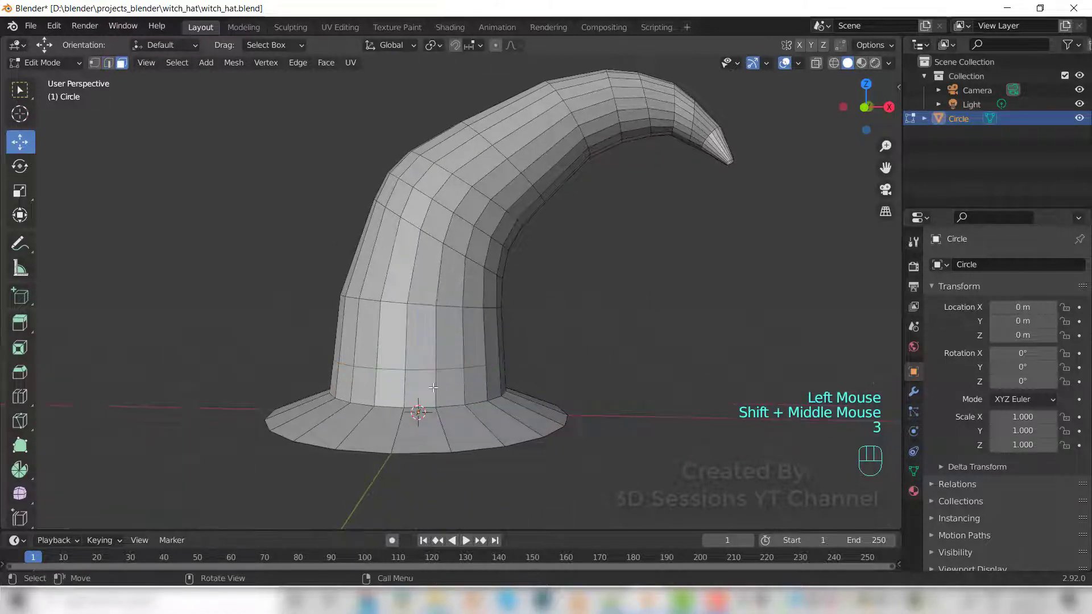
# Step: Duplicate the face ring above the brim in place and separate it as its own object
pyautogui.press('3')
pyautogui.keyDown('alt'); pyautogui.click(434, 387); pyautogui.keyUp('alt')
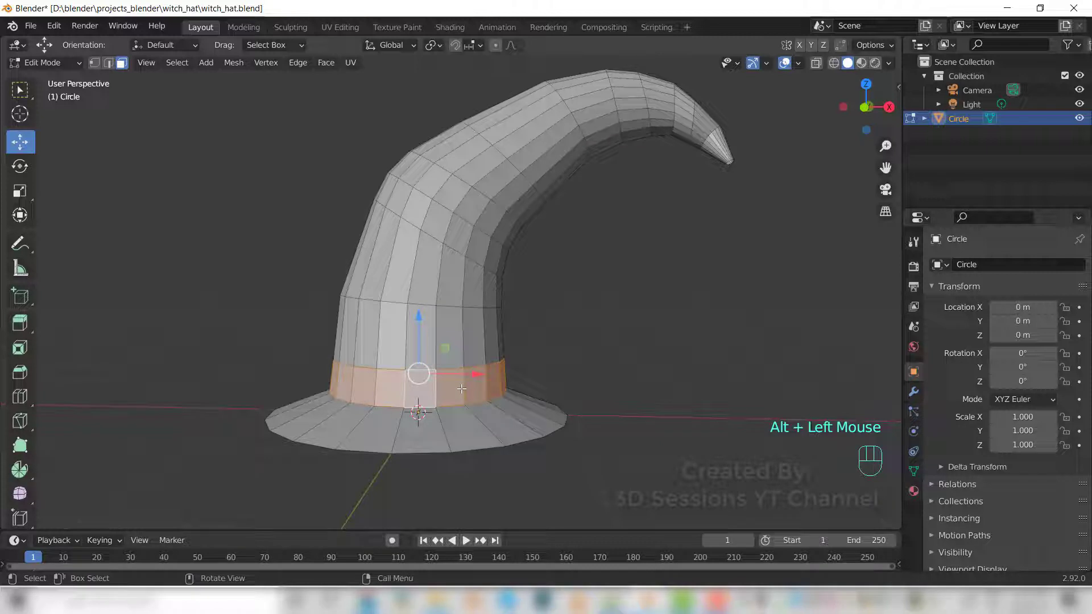
pyautogui.hotkey('shift', 'd')
pyautogui.click(461, 388)
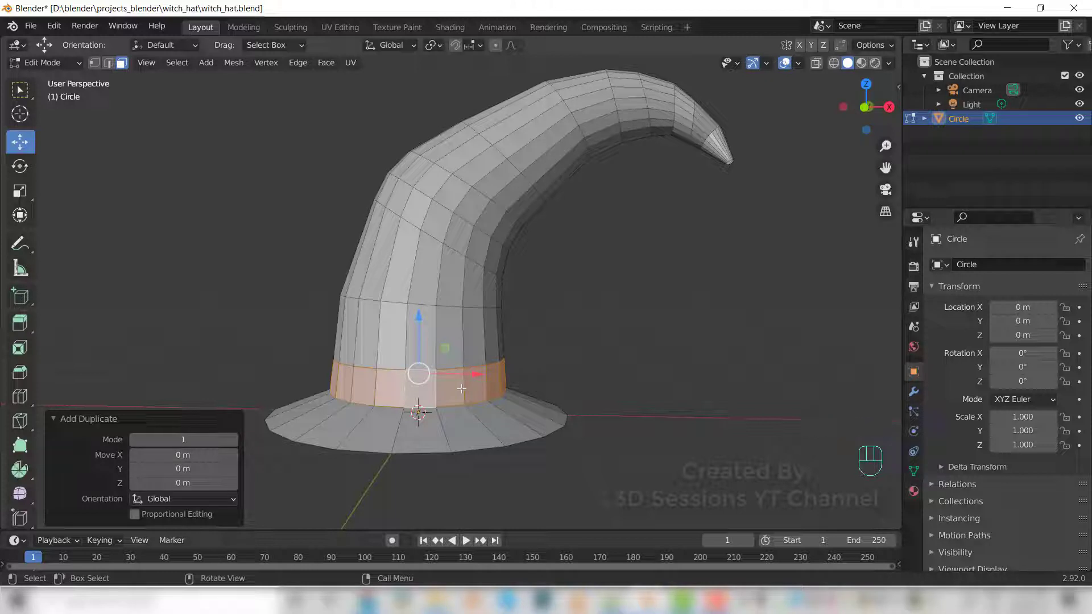
pyautogui.press('p')
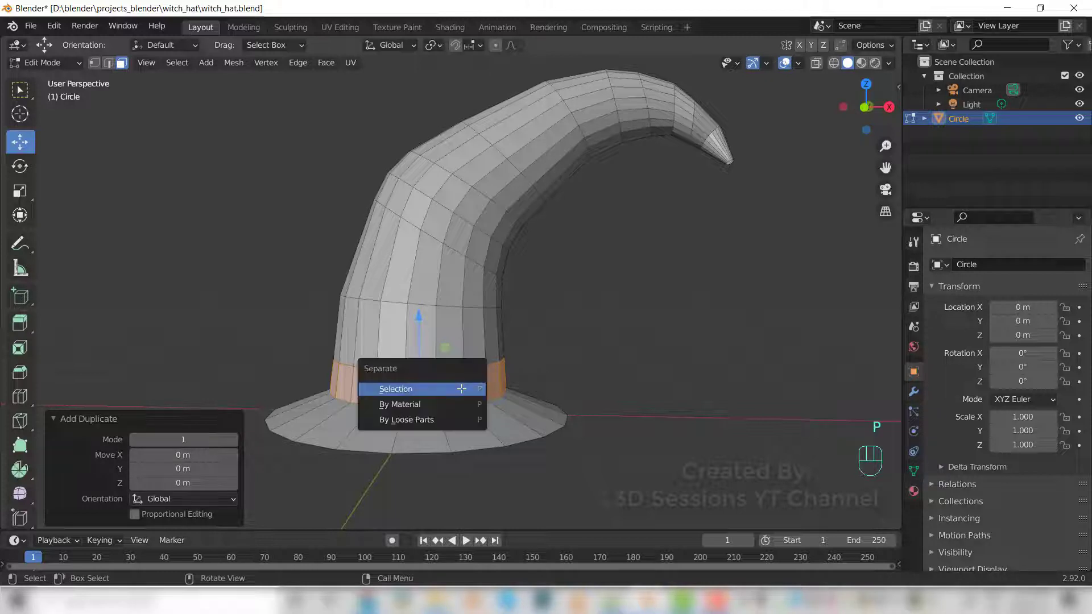
pyautogui.click(462, 390)
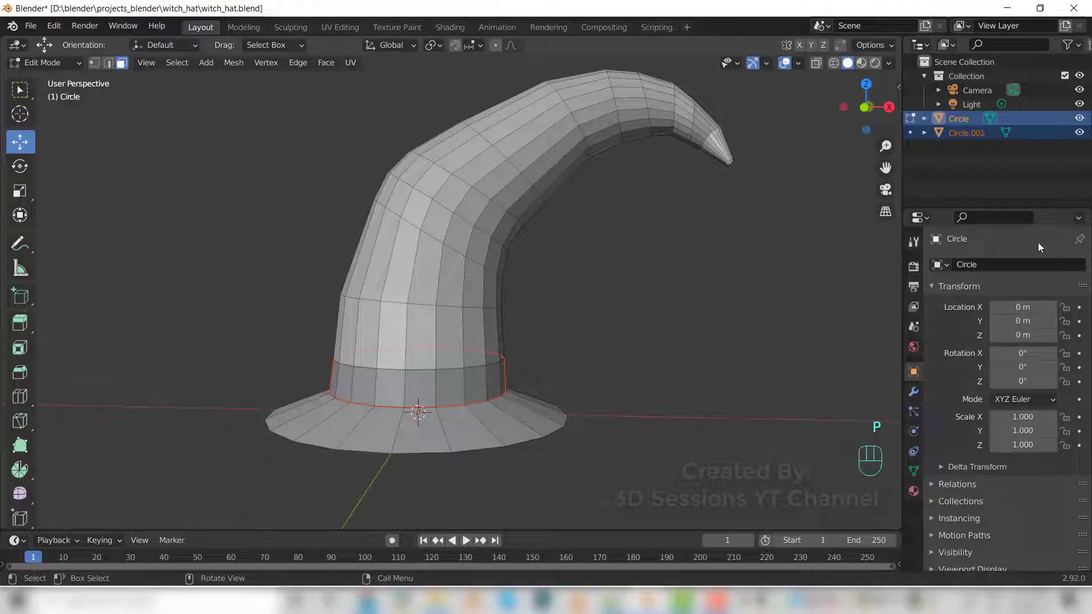
# Step: Toggle the hat and band visibility to check the band, then make Circle.001 active
pyautogui.click(1080, 132)
pyautogui.click(1079, 132)
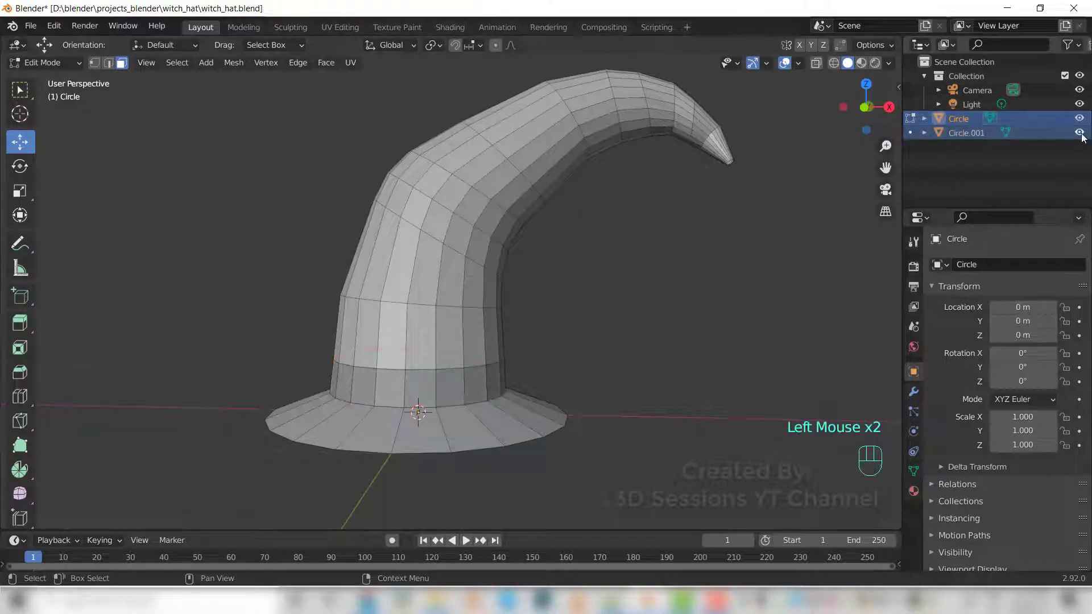
pyautogui.click(1080, 118)
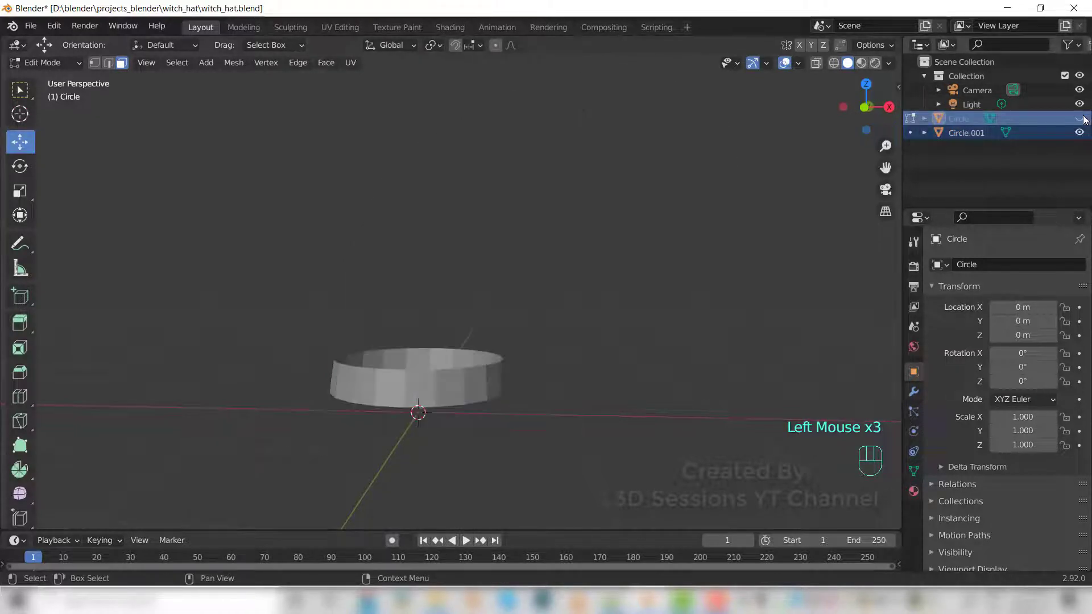
pyautogui.click(1079, 118)
pyautogui.click(1040, 136)
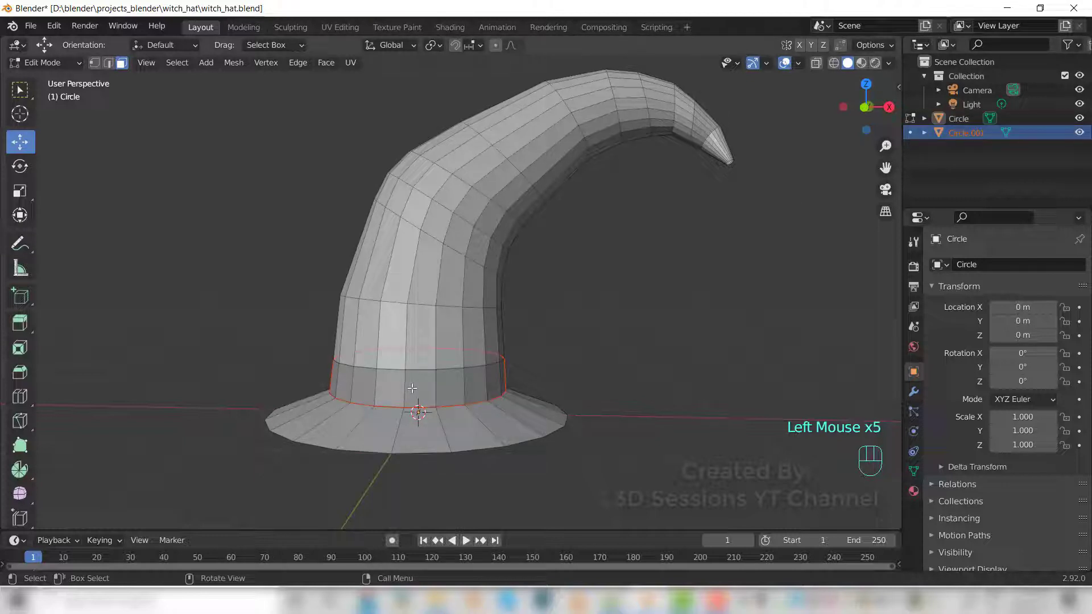
# Step: Select Circle.001 and select its full ring of band faces in Edit Mode
pyautogui.press('Tab')
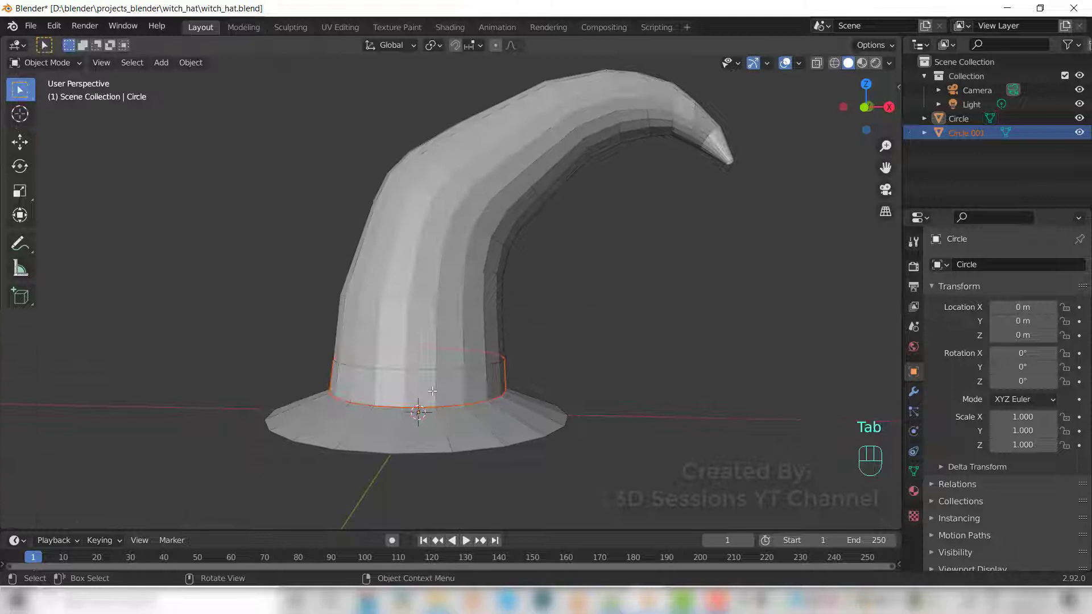
pyautogui.press('3')
pyautogui.click(434, 394)
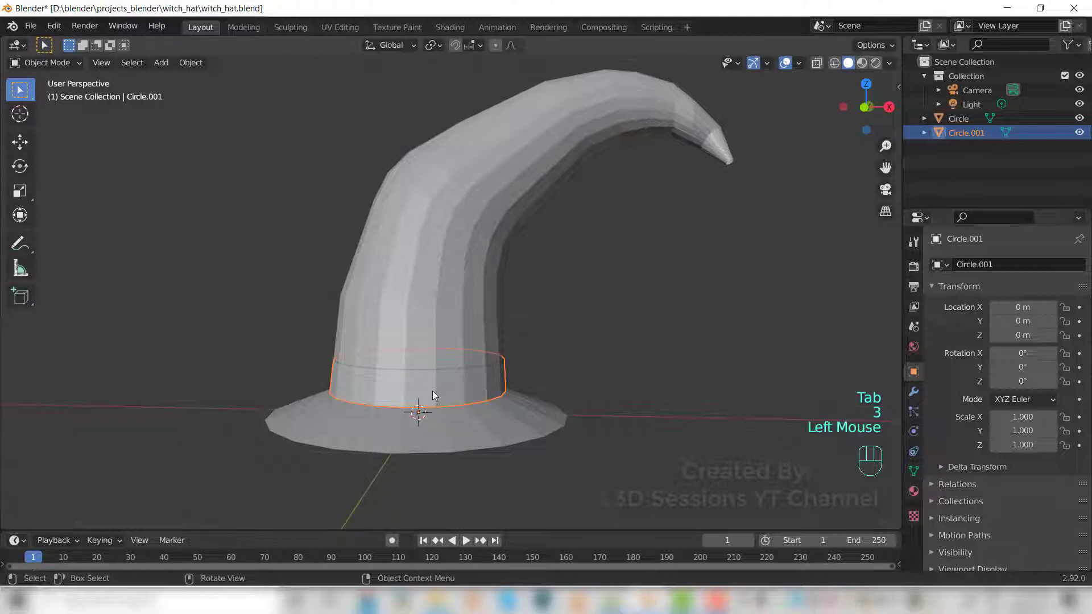
pyautogui.press('Tab')
pyautogui.click(433, 391)
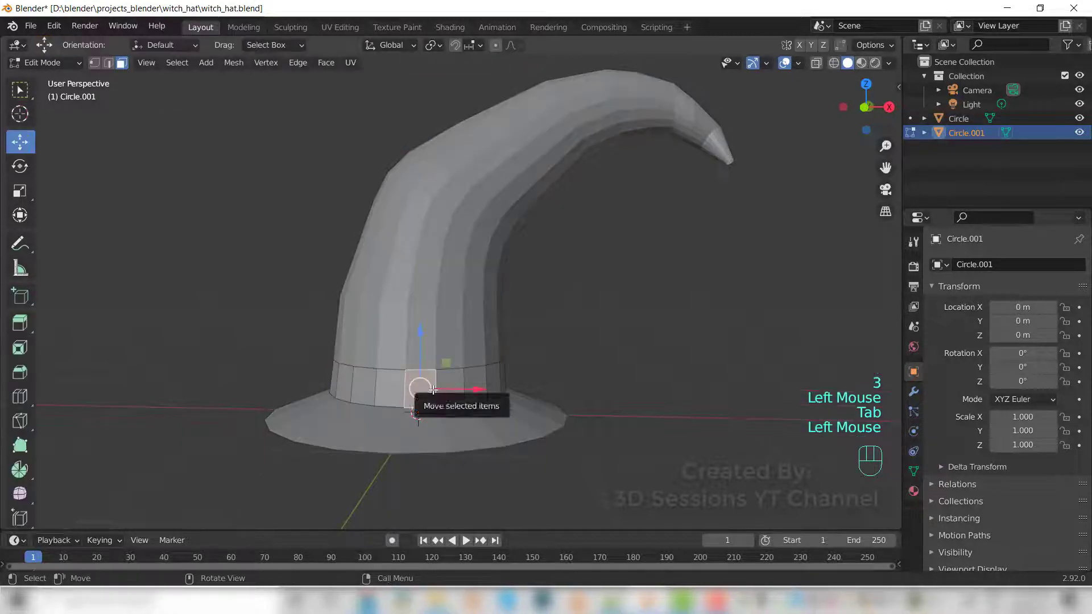
pyautogui.keyDown('alt'); pyautogui.click(439, 391); pyautogui.keyUp('alt')
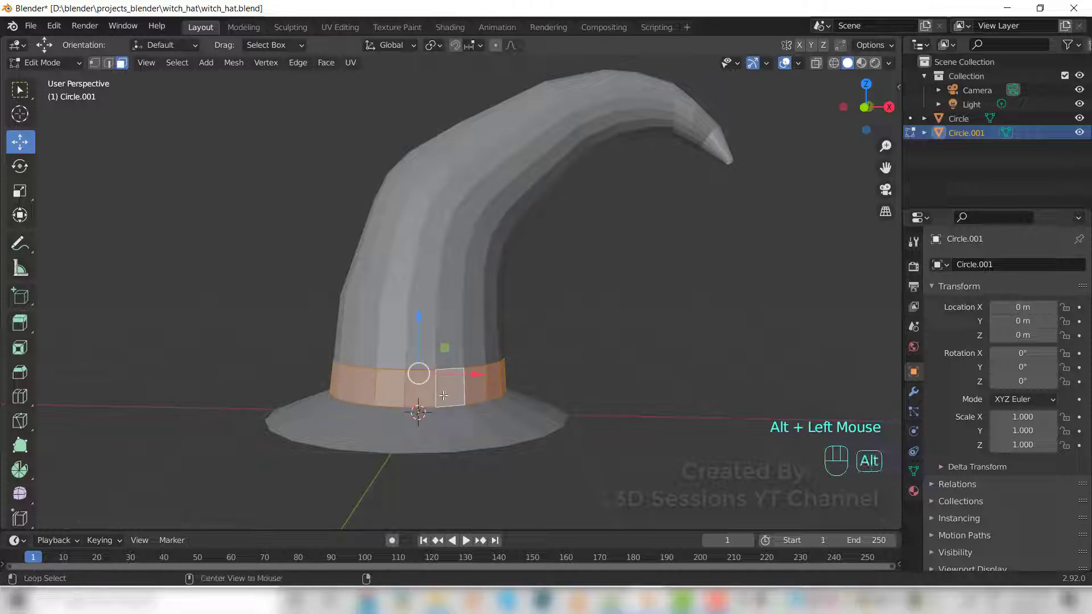
# Step: Extrude the band faces and scale them outward to 1.061, then return to Object Mode
pyautogui.hotkey('alt', 'z')
pyautogui.hotkey('alt', 'z')
pyautogui.moveTo(443, 395); pyautogui.dragTo(435, 419, button='middle')
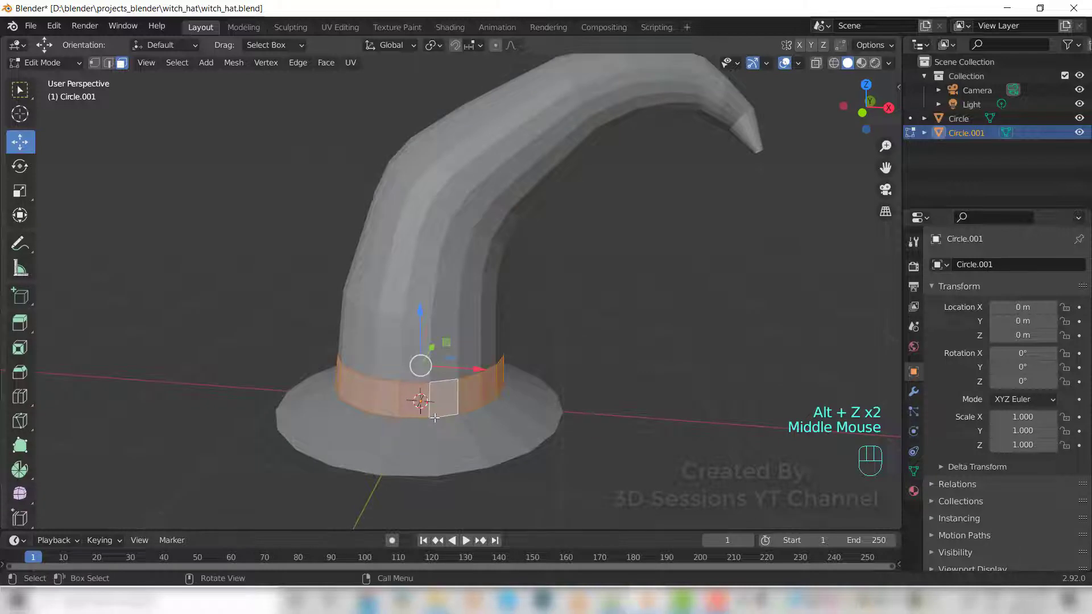
pyautogui.press('e')
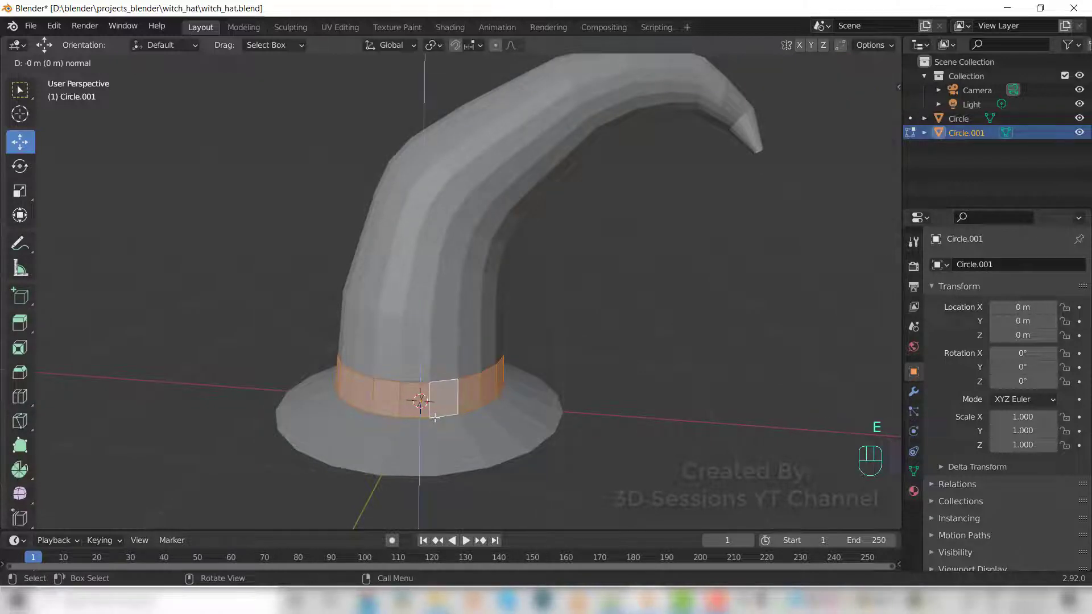
pyautogui.press('s')
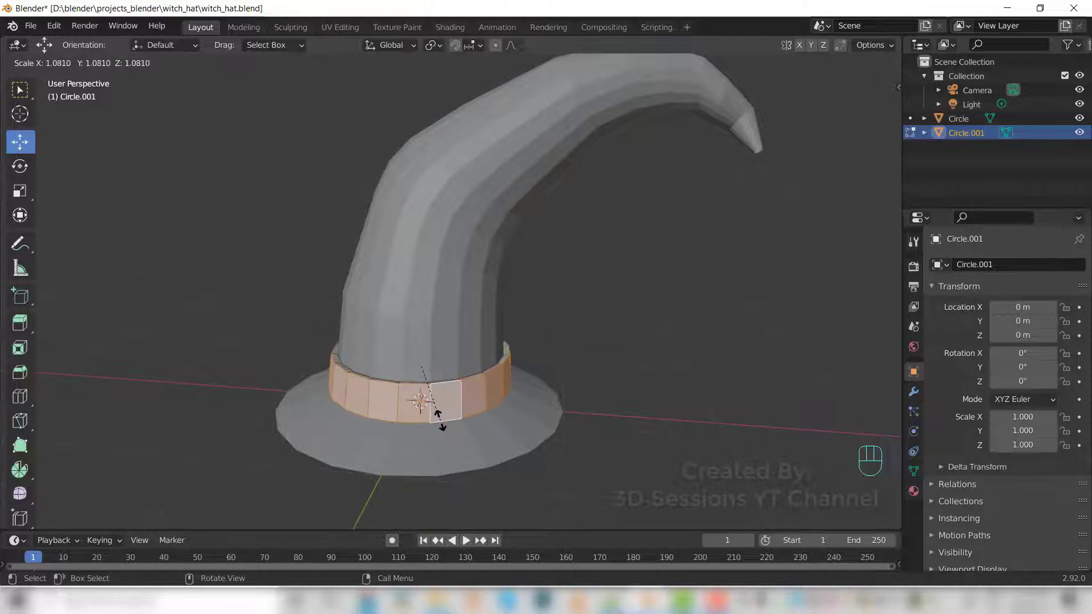
pyautogui.click(426, 441)
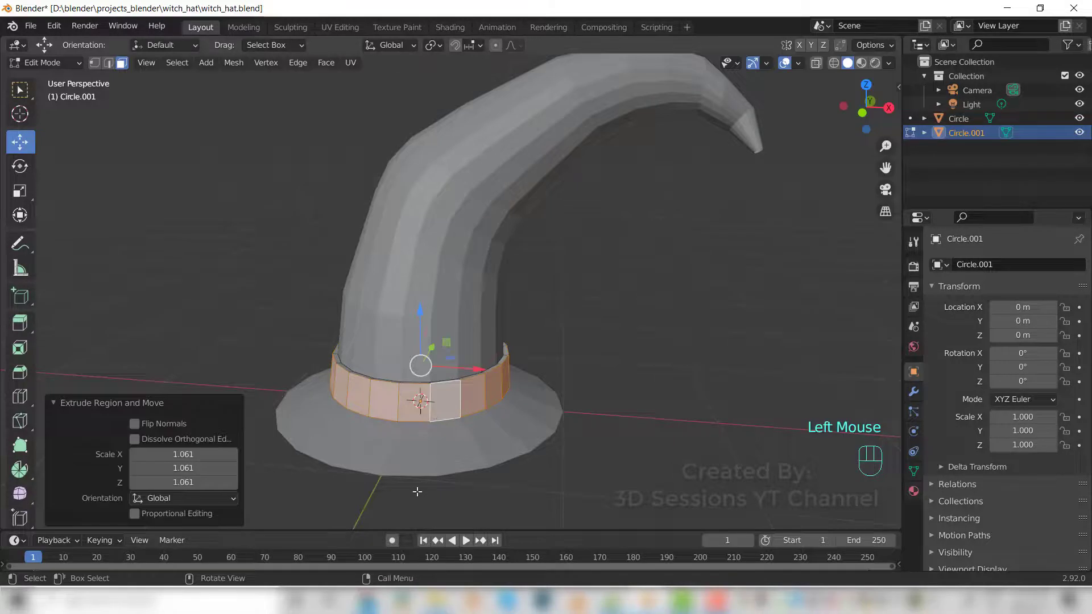
pyautogui.press('Tab')
pyautogui.moveTo(421, 488); pyautogui.dragTo(455, 461, button='middle')
# Step: Select the hat object Circle and enter Edit Mode in an X-ray front view
pyautogui.click(575, 472)
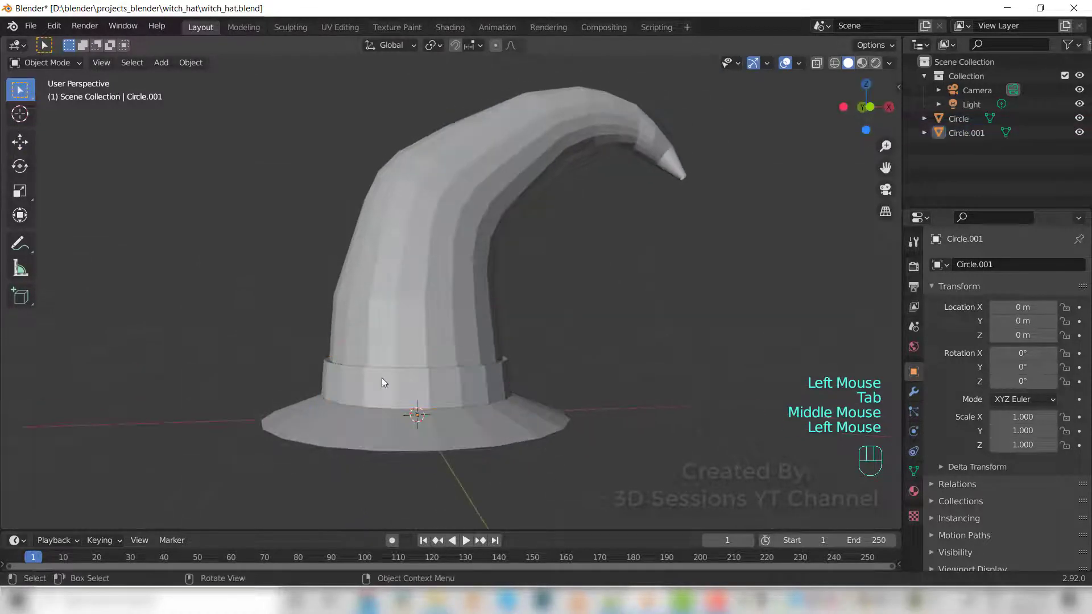
pyautogui.scroll(-1, 405, 380)
pyautogui.scroll(1, 417, 377)
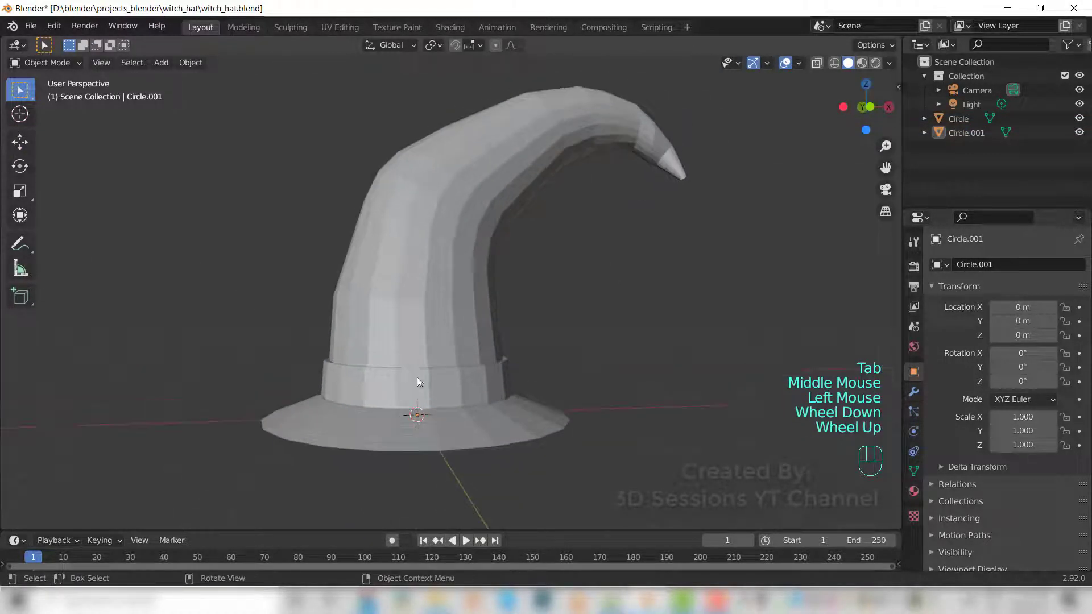
pyautogui.click(427, 380)
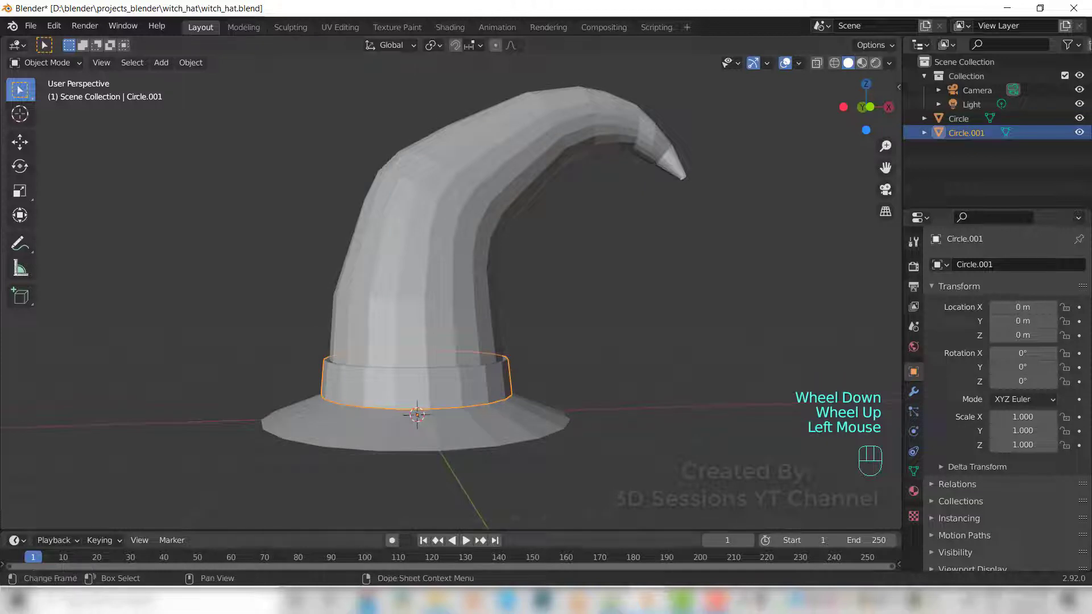
pyautogui.click(509, 341)
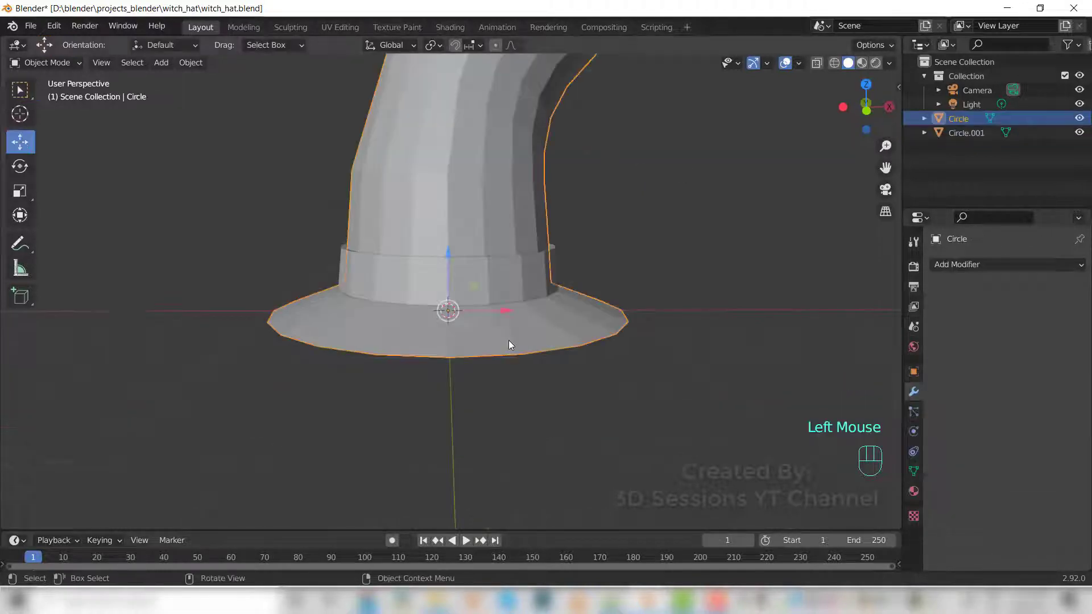
pyautogui.press('Tab')
pyautogui.hotkey('alt', 'z')
pyautogui.scroll(1, 532, 442)
pyautogui.click(531, 442)
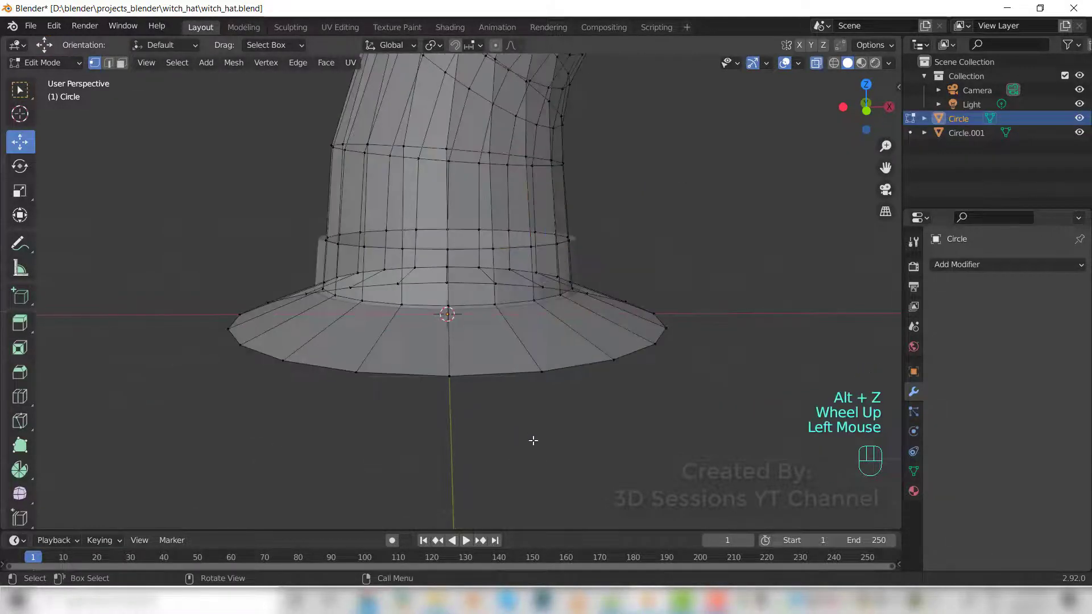
pyautogui.press('KP_1')
# Step: Select the brim's outer vertex ring and trial a resize, then undo it
pyautogui.moveTo(191, 321); pyautogui.dragTo(193, 322)
pyautogui.scroll(-2, 580, 443)
pyautogui.moveTo(568, 432); pyautogui.dragTo(580, 444, button='middle')
pyautogui.hotkey('alt', 'z')
pyautogui.press('s')
pyautogui.moveTo(448, 257); pyautogui.dragTo(541, 402)
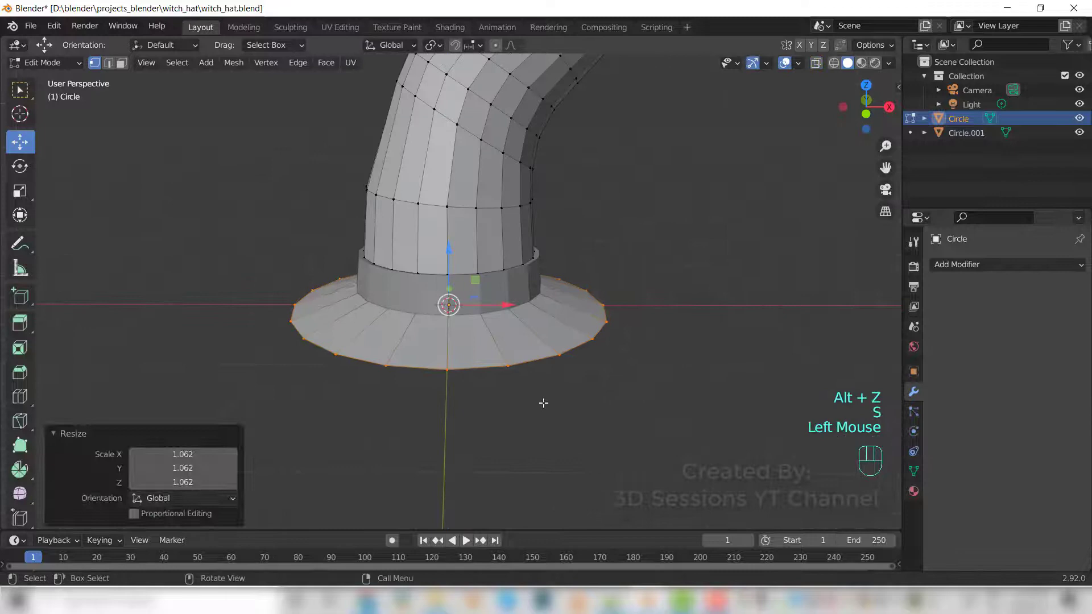
pyautogui.keyDown('ctrl'); pyautogui.click(448, 257); pyautogui.keyUp('ctrl')
pyautogui.hotkey('ctrl', 'z')
# Step: Lower the brim's inner ring about 0.05 m on Z and return to Object Mode
pyautogui.hotkey('alt', 'z')
pyautogui.moveTo(446, 440); pyautogui.dragTo(449, 342, button='middle')
pyautogui.moveTo(364, 293); pyautogui.dragTo(532, 319)
pyautogui.hotkey('alt', 'z')
pyautogui.moveTo(450, 341); pyautogui.dragTo(449, 267, button='middle')
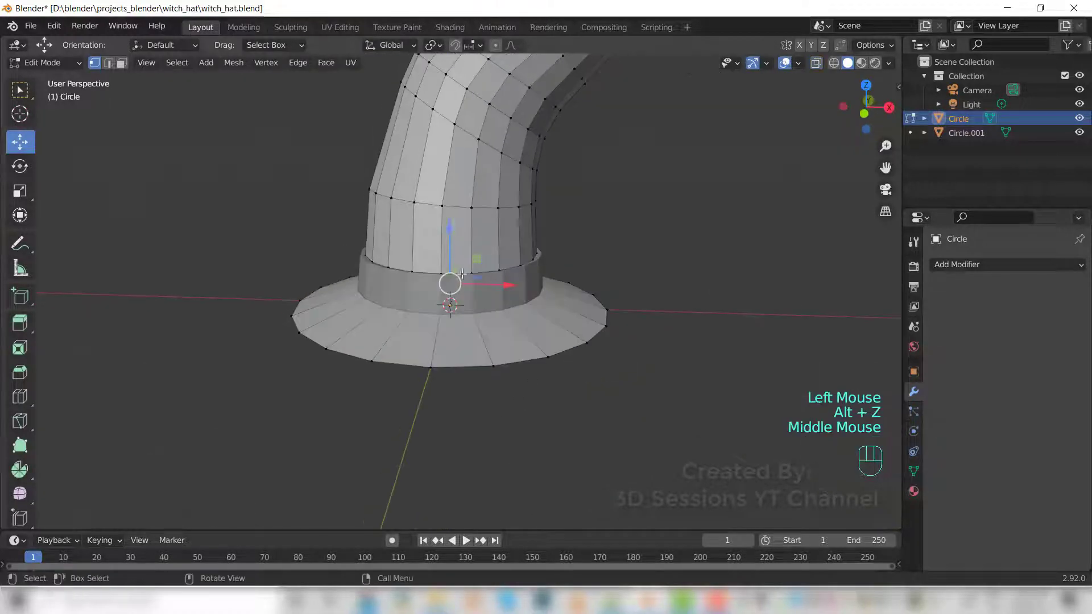
pyautogui.moveTo(450, 259); pyautogui.dragTo(449, 236)
pyautogui.press('Tab')
pyautogui.click(445, 256)
pyautogui.click(495, 341)
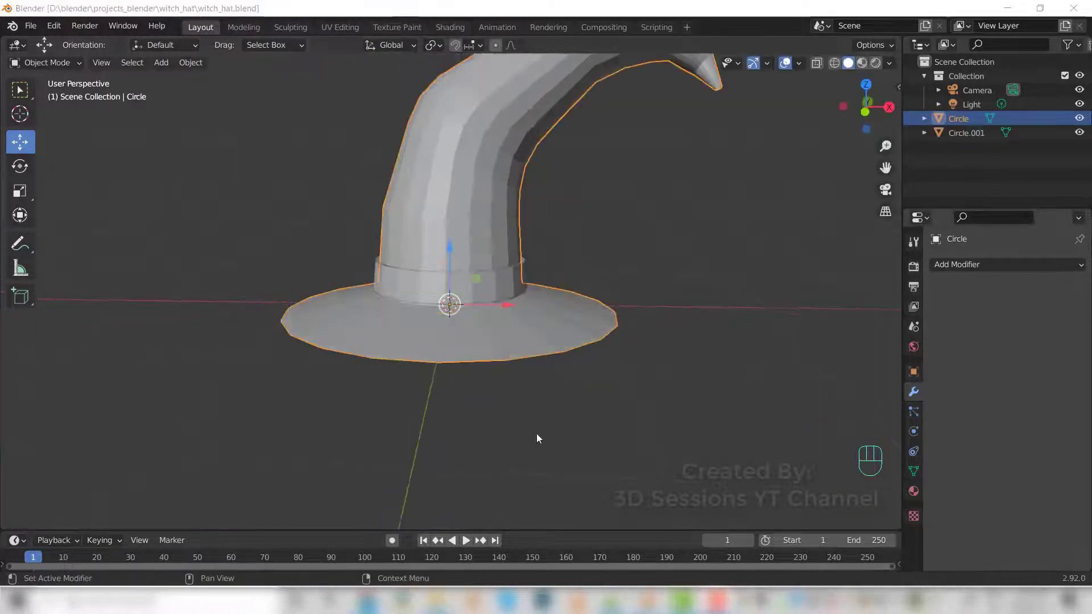
pyautogui.scroll(1, 425, 391)
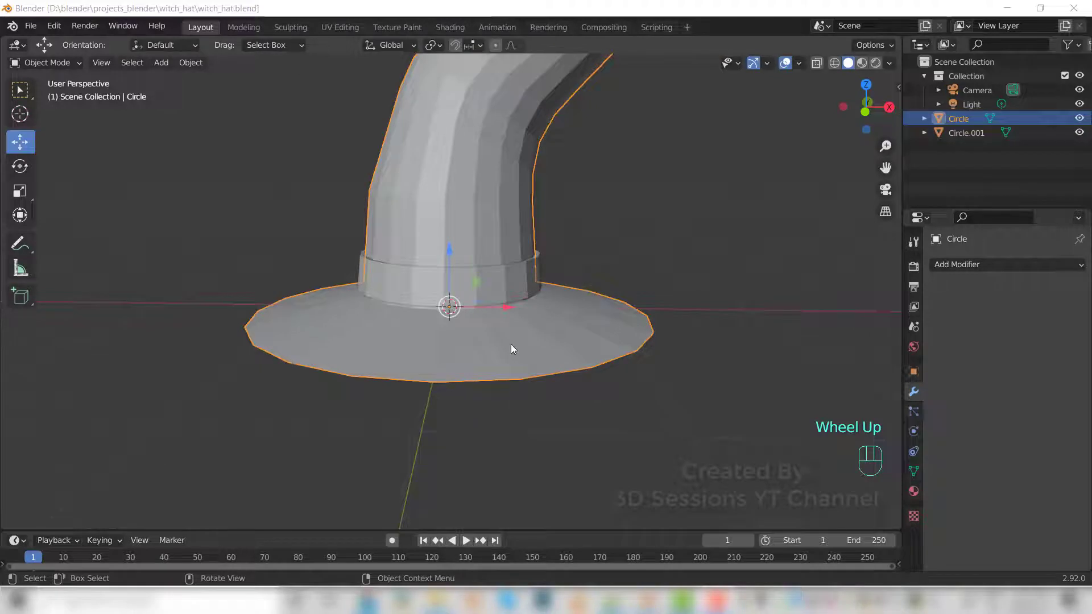
pyautogui.click(528, 409)
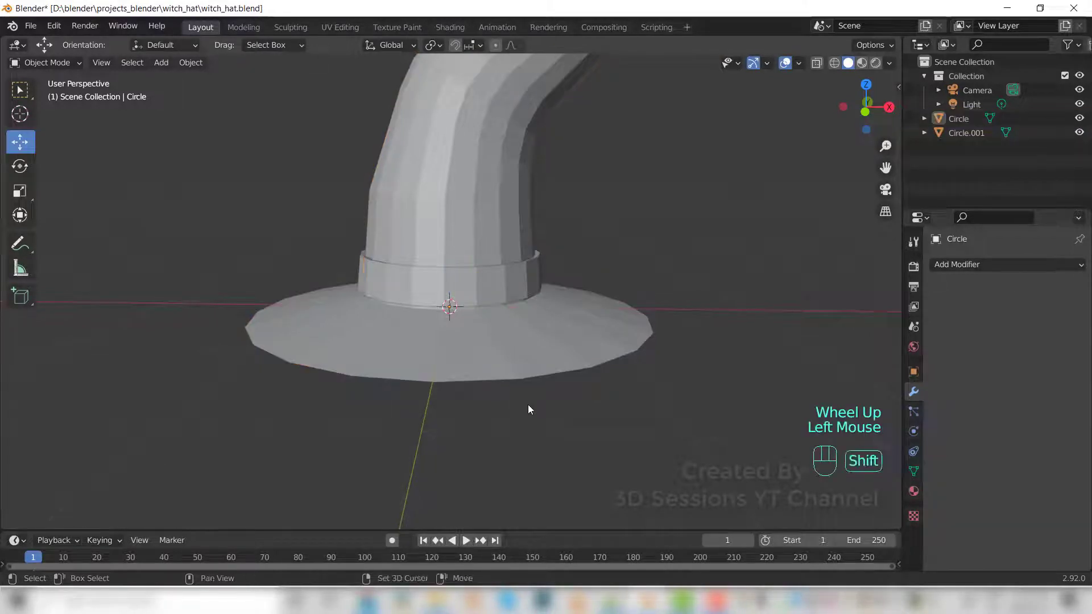
pyautogui.hotkey('shift', 'a')
# Step: Add a 2 m plane rotated 90° on X and Z so it stands upright
pyautogui.moveTo(493, 301)
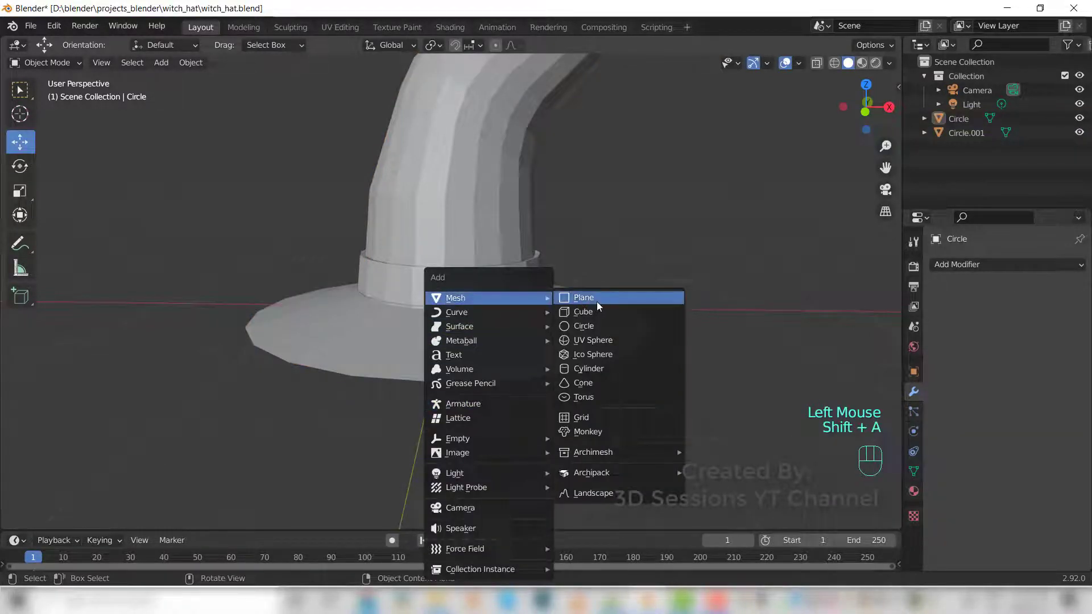
pyautogui.click(596, 301)
pyautogui.click(229, 501)
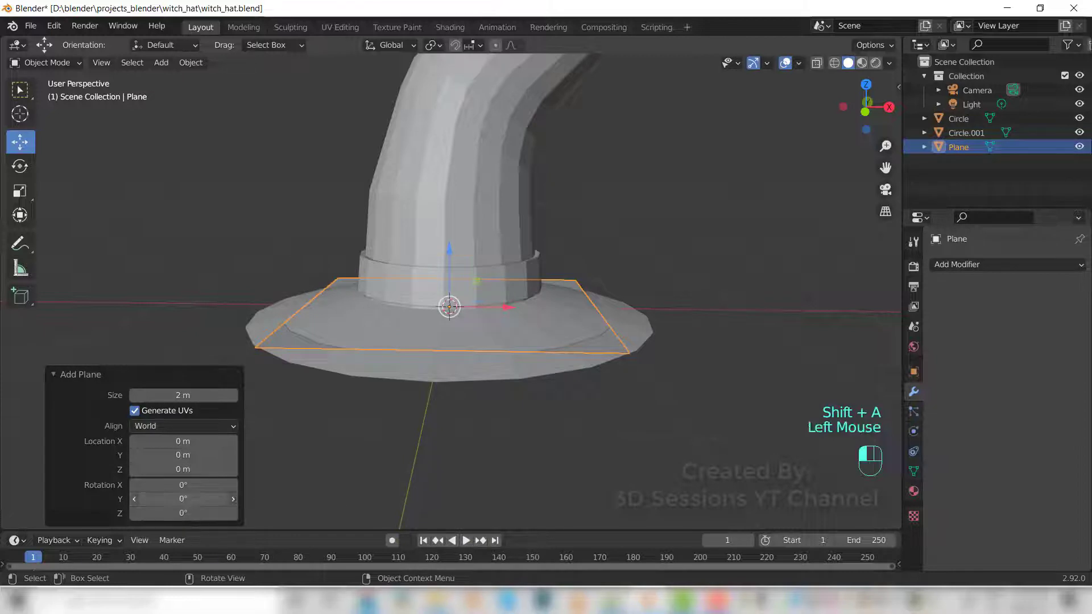
pyautogui.write('90')
pyautogui.press('Tab')
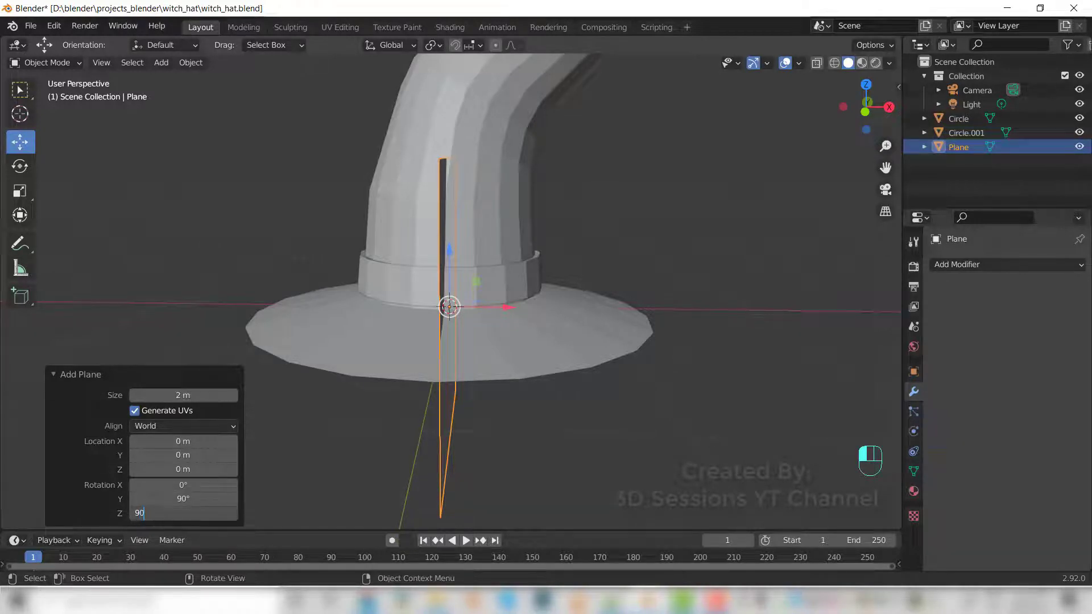
pyautogui.write('90')
pyautogui.press('Tab')
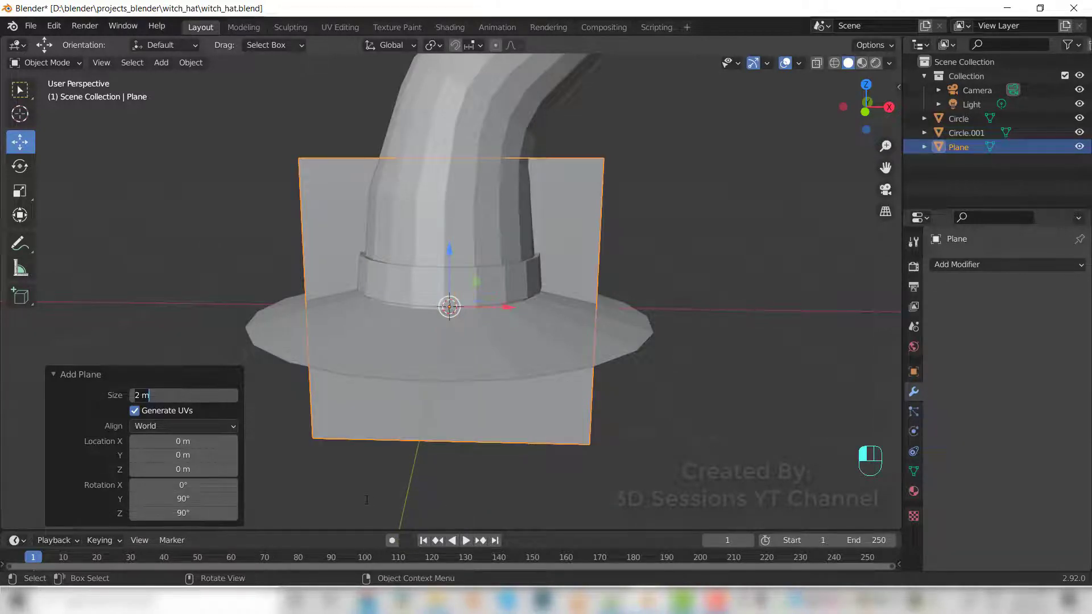
pyautogui.click(366, 499)
pyautogui.click(522, 418)
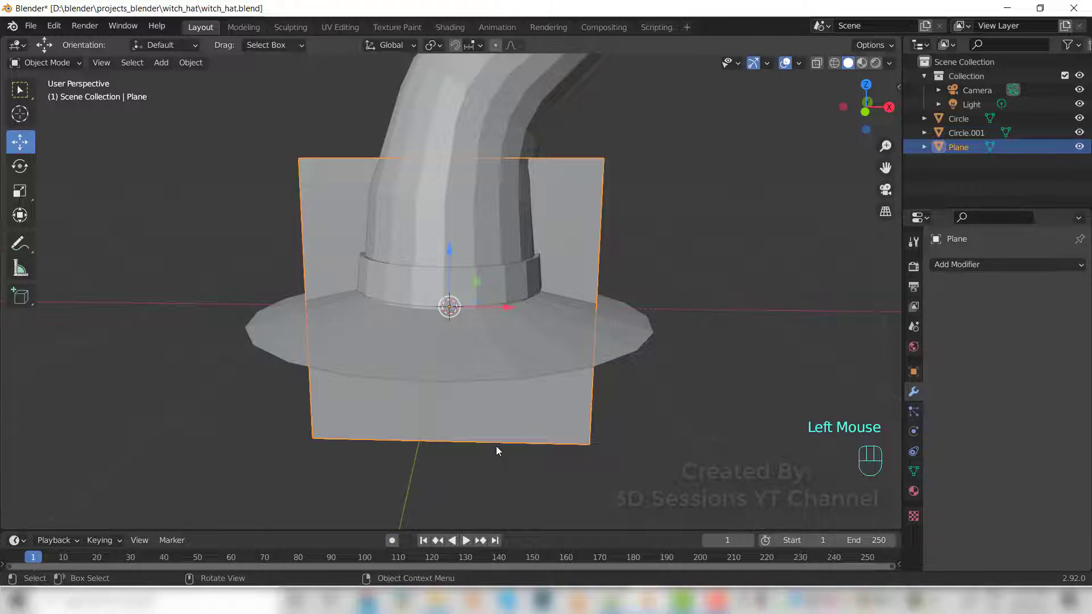
# Step: In front view, shrink the plane, raise it to the band, scale 0.821, and enable X-ray
pyautogui.press('`')
pyautogui.click(424, 364)
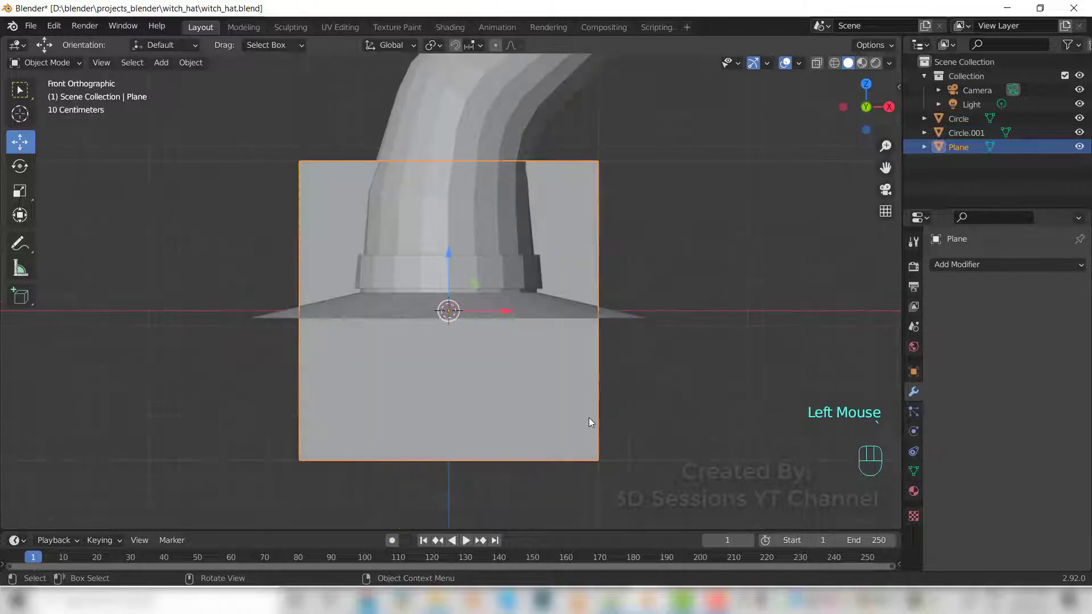
pyautogui.press('s')
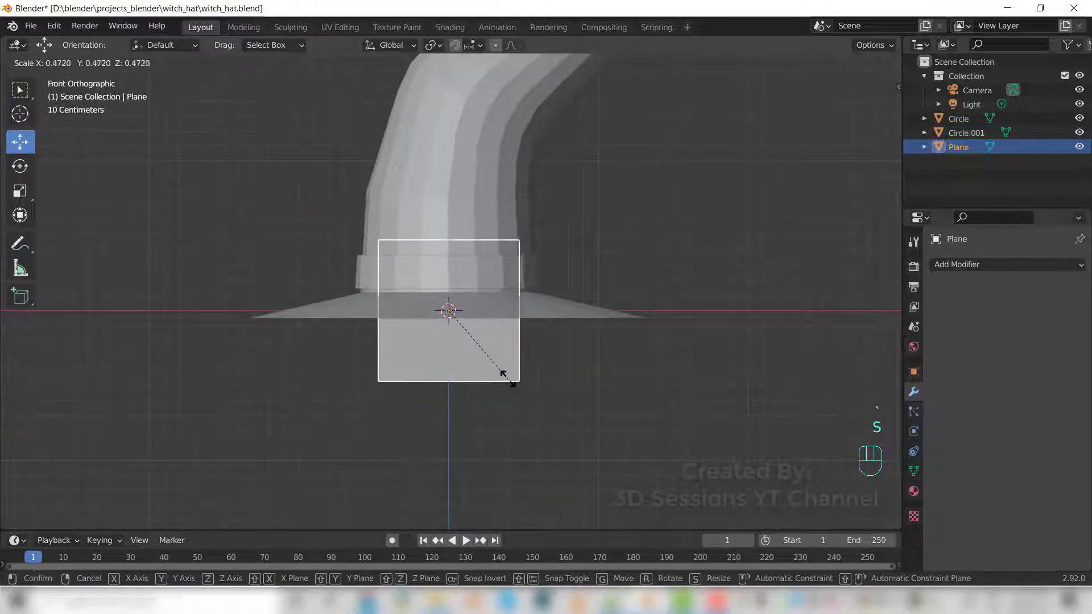
pyautogui.click(499, 372)
pyautogui.moveTo(448, 244); pyautogui.dragTo(445, 190)
pyautogui.press('s')
pyautogui.click(456, 345)
pyautogui.scroll(3, 455, 343)
pyautogui.scroll(1, 455, 343)
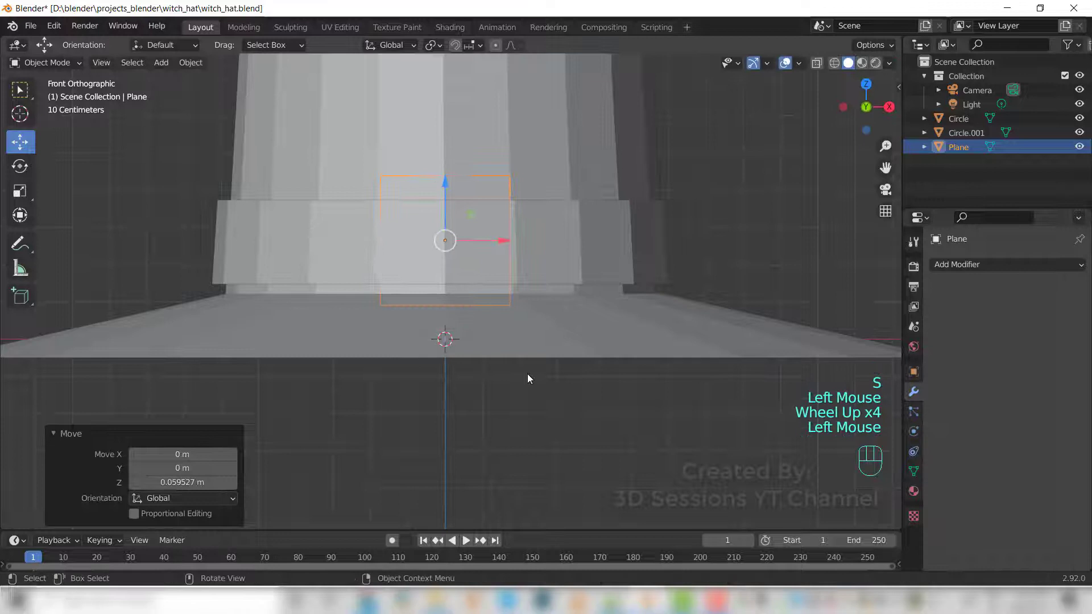
pyautogui.press('s')
pyautogui.click(510, 352)
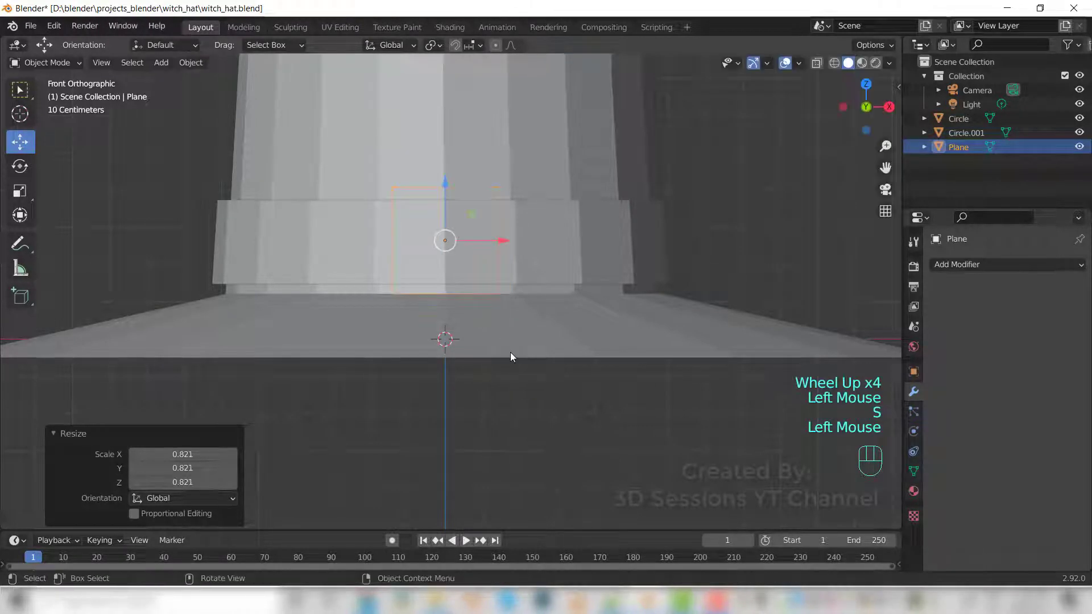
pyautogui.hotkey('alt', 'z')
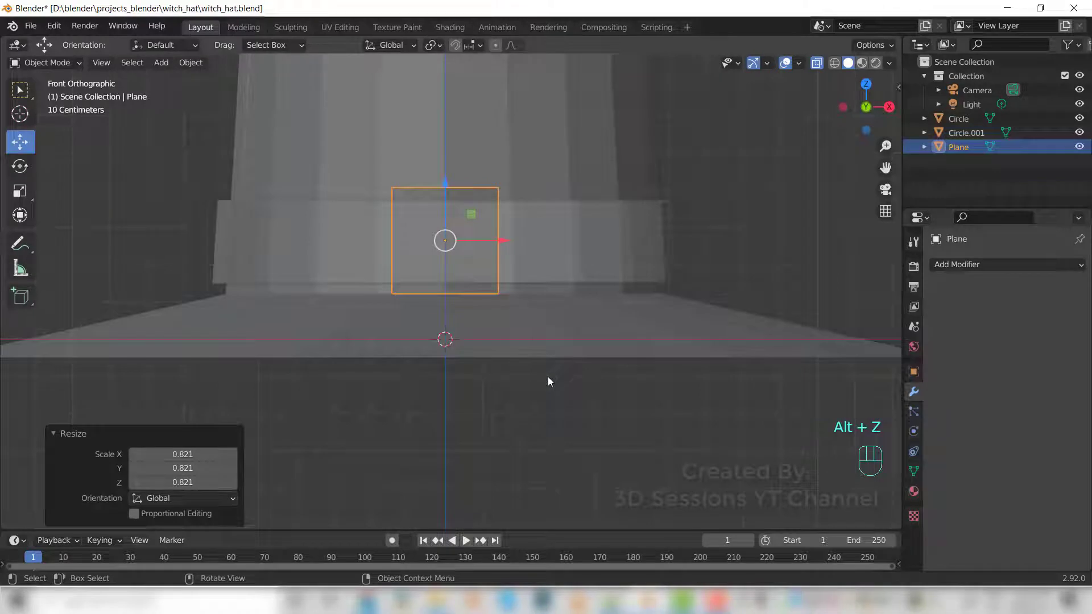
# Step: Inset the plane's face by 0.2607 m and delete the centre face, leaving a square frame
pyautogui.press('Tab')
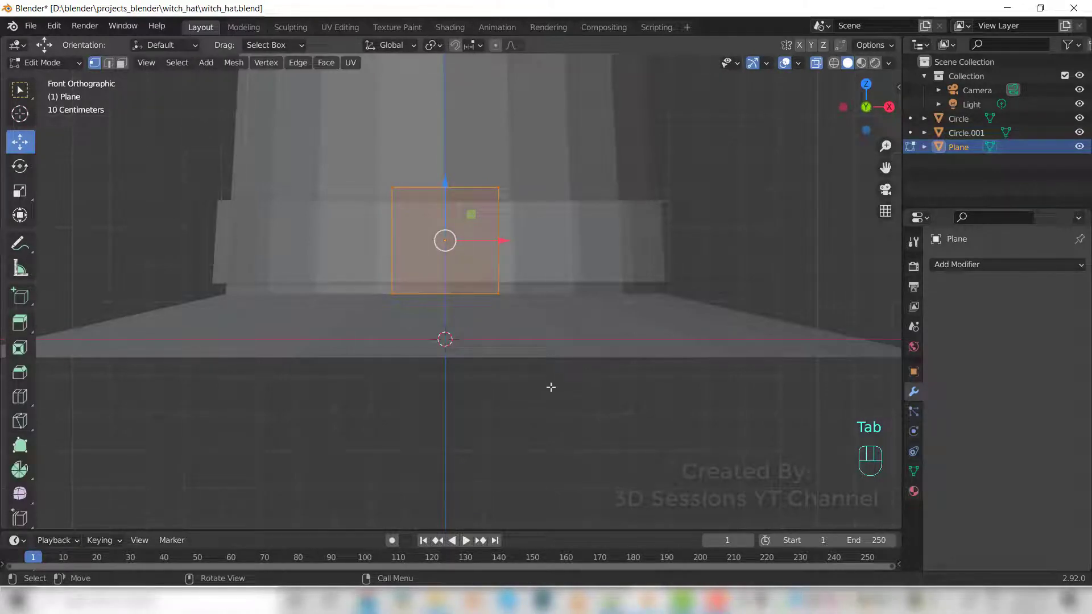
pyautogui.press('i')
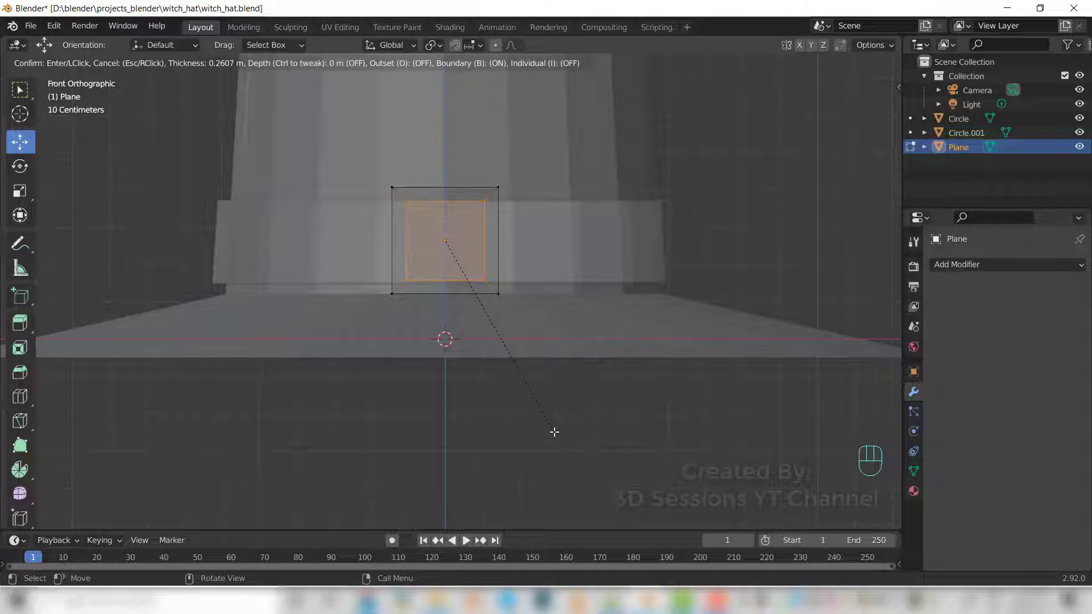
pyautogui.click(554, 432)
pyautogui.hotkey('alt', 'z')
pyautogui.hotkey('alt', 'z')
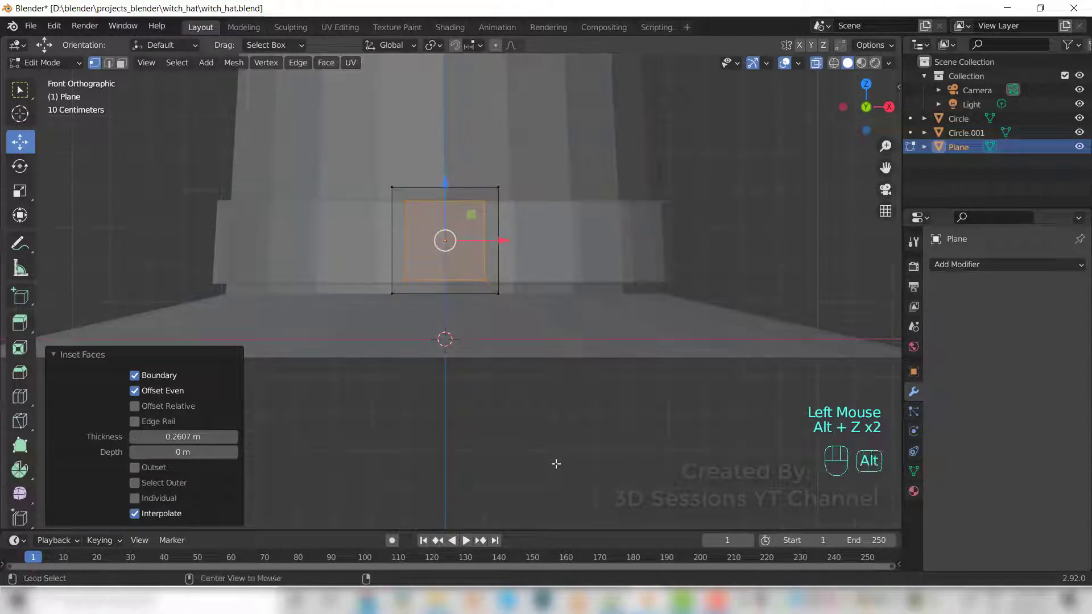
pyautogui.press('3')
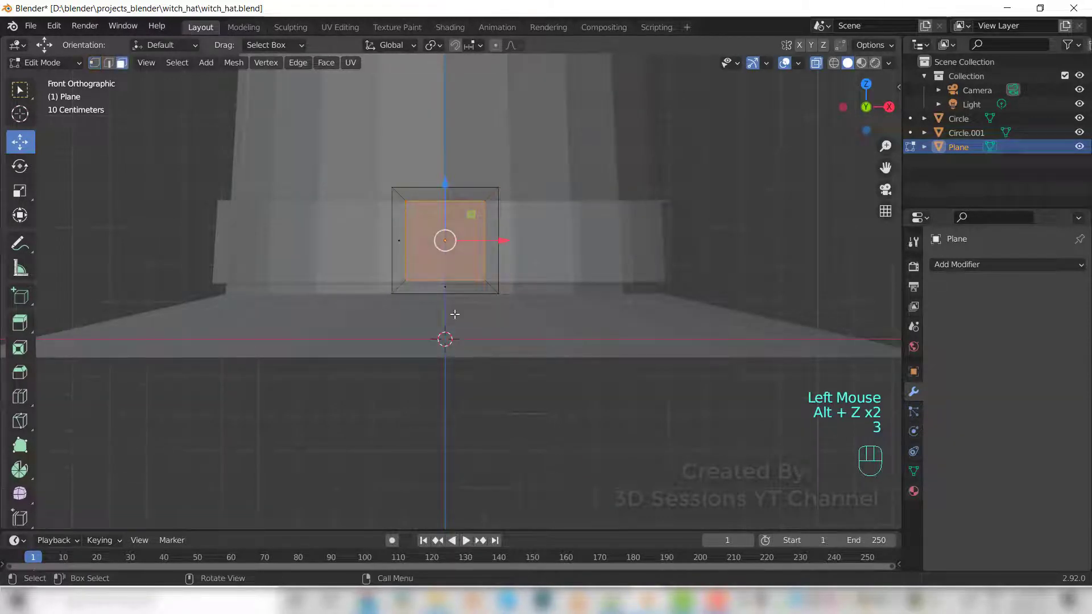
pyautogui.press('x')
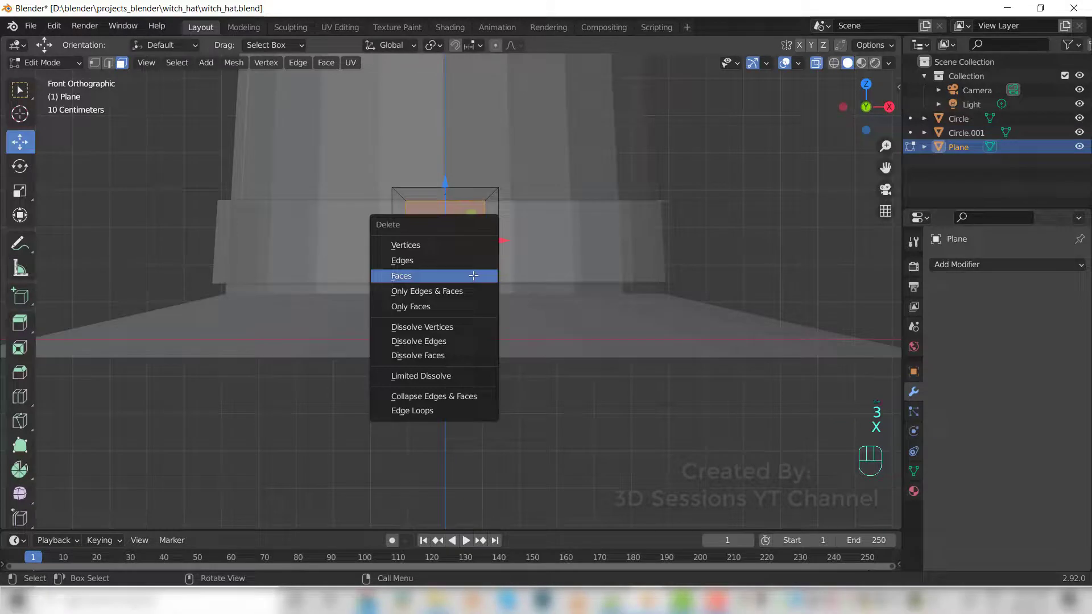
pyautogui.click(476, 280)
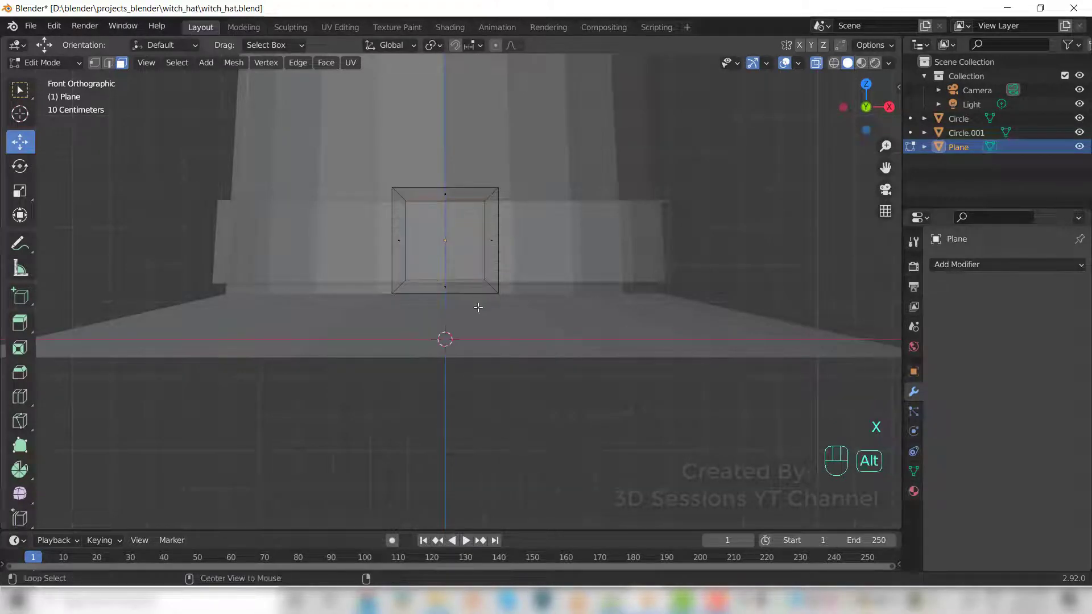
pyautogui.hotkey('alt', 'z')
pyautogui.hotkey('alt', 'z')
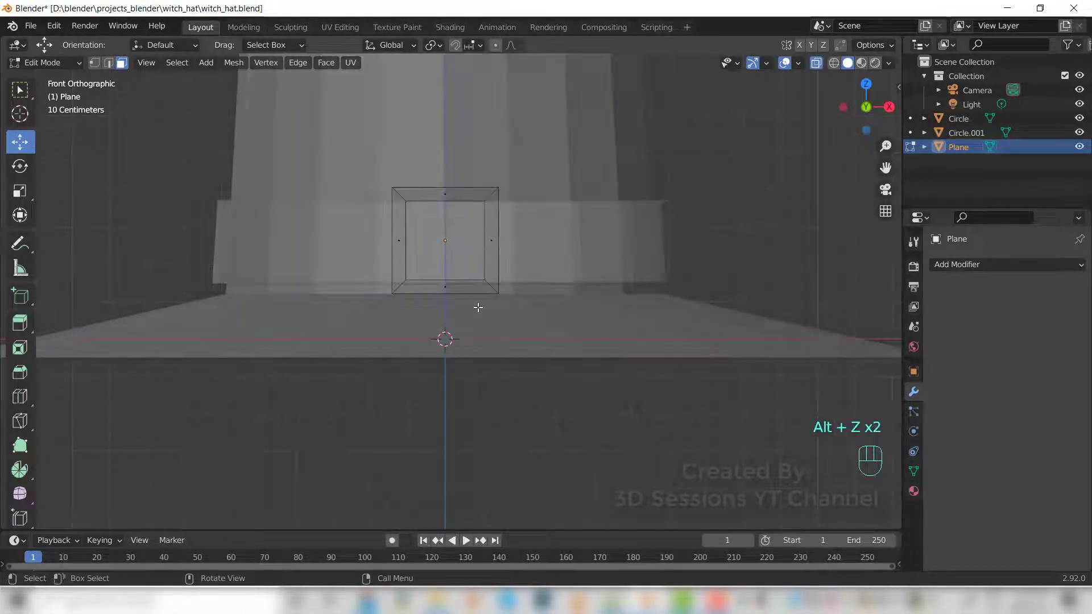
pyautogui.press('Tab')
pyautogui.hotkey('alt', 'z')
# Step: Move the frame -0.624 m along Y from top view, then nudge it onto the band's front
pyautogui.press('`')
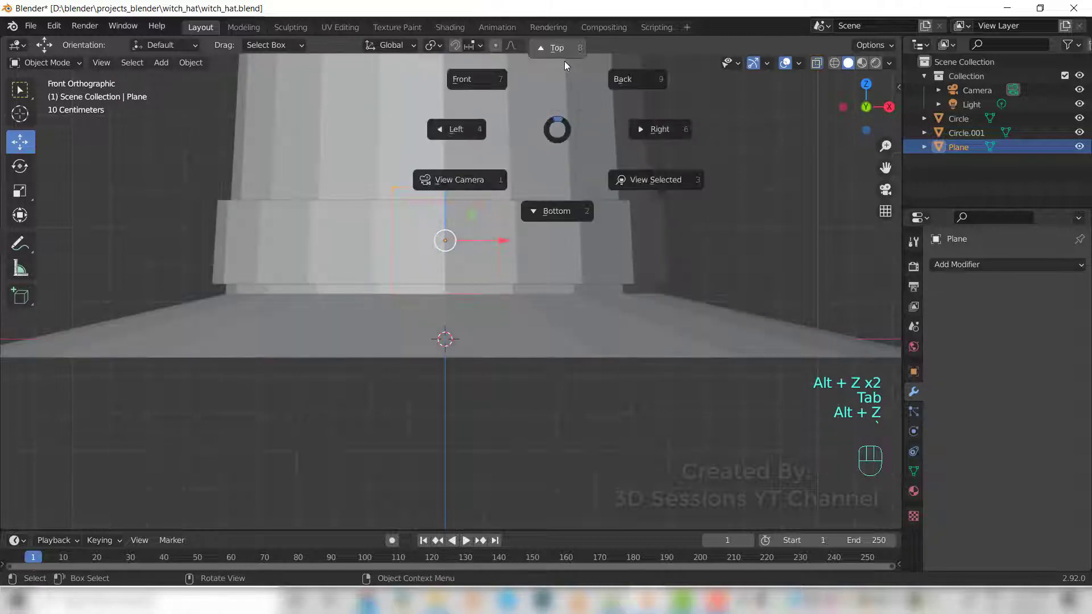
pyautogui.click(564, 53)
pyautogui.scroll(-2, 497, 258)
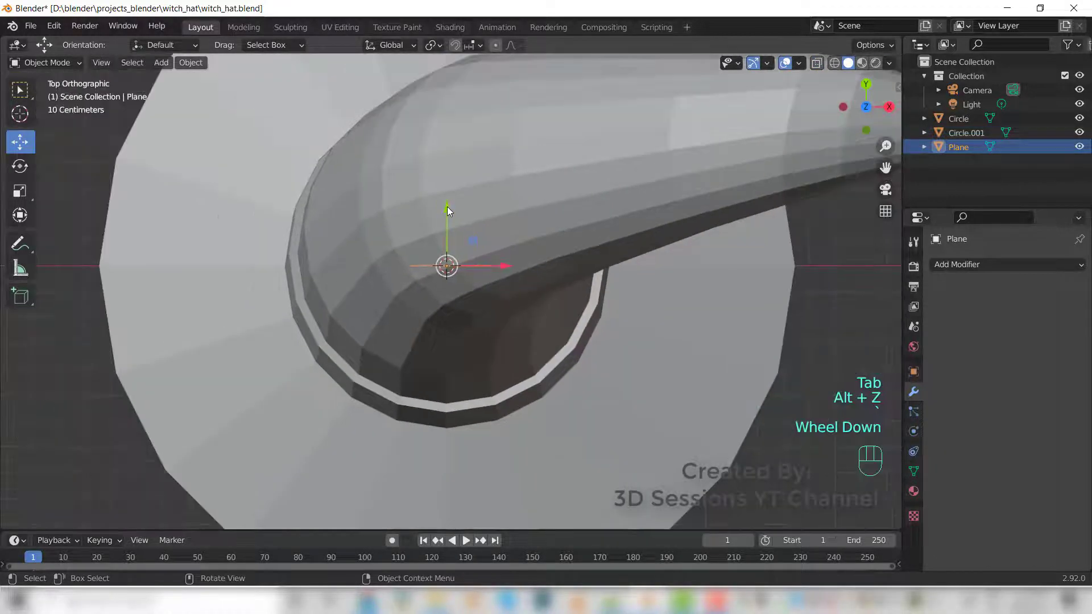
pyautogui.moveTo(448, 210); pyautogui.dragTo(432, 370)
pyautogui.press('`')
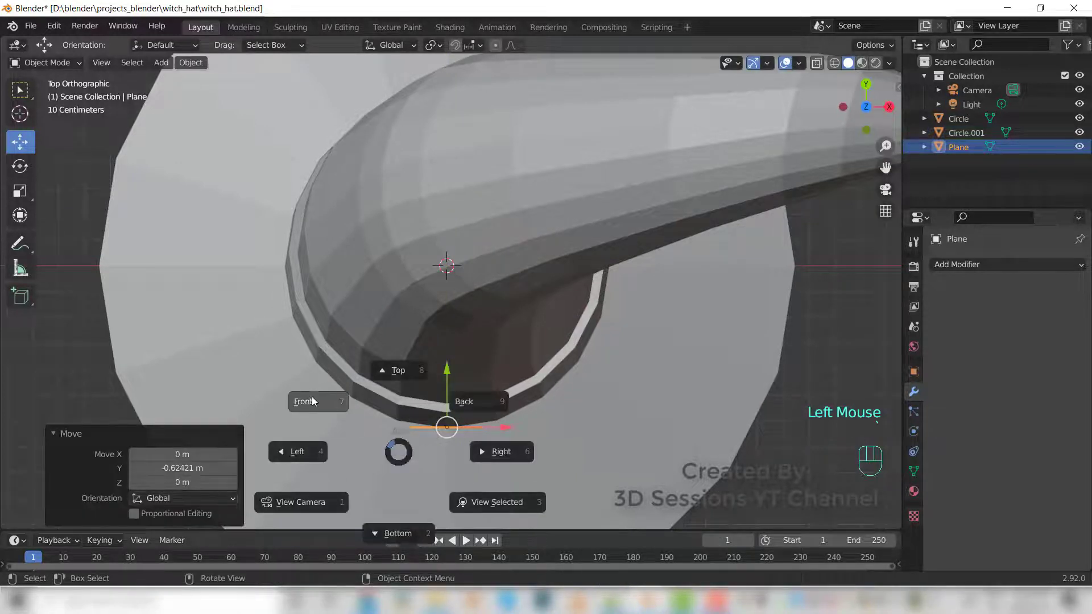
pyautogui.click(312, 401)
pyautogui.scroll(5, 460, 391)
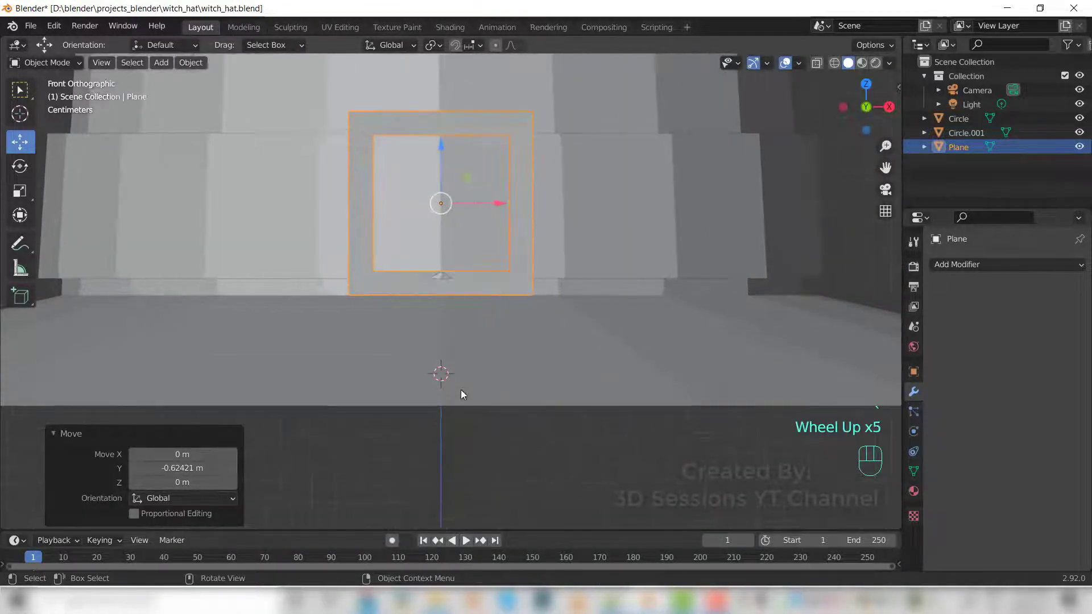
pyautogui.moveTo(514, 310); pyautogui.dragTo(206, 295, button='middle')
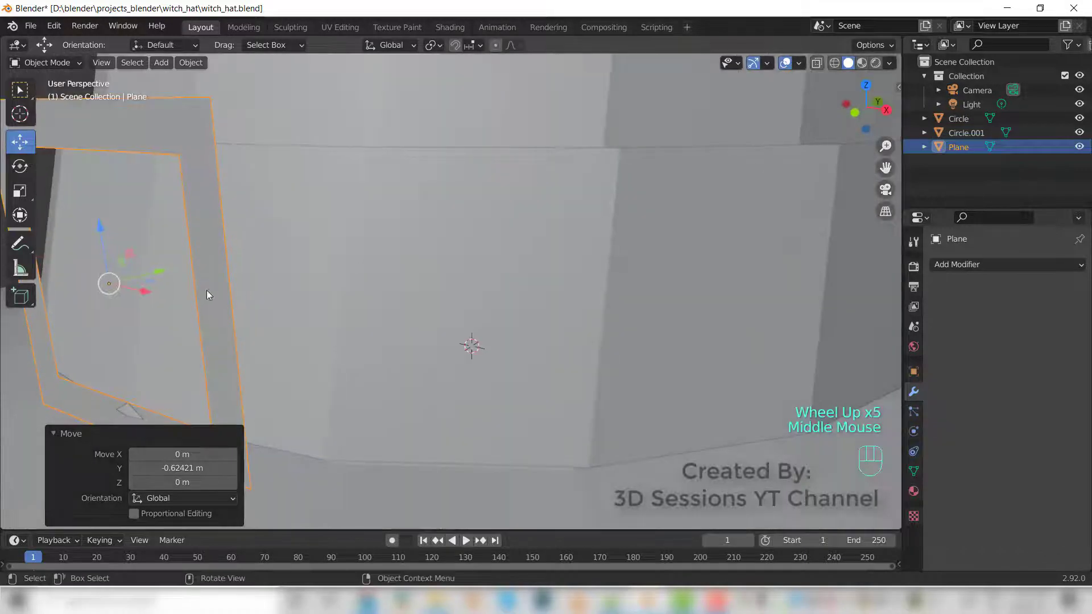
pyautogui.moveTo(161, 274); pyautogui.dragTo(255, 243)
pyautogui.press('`')
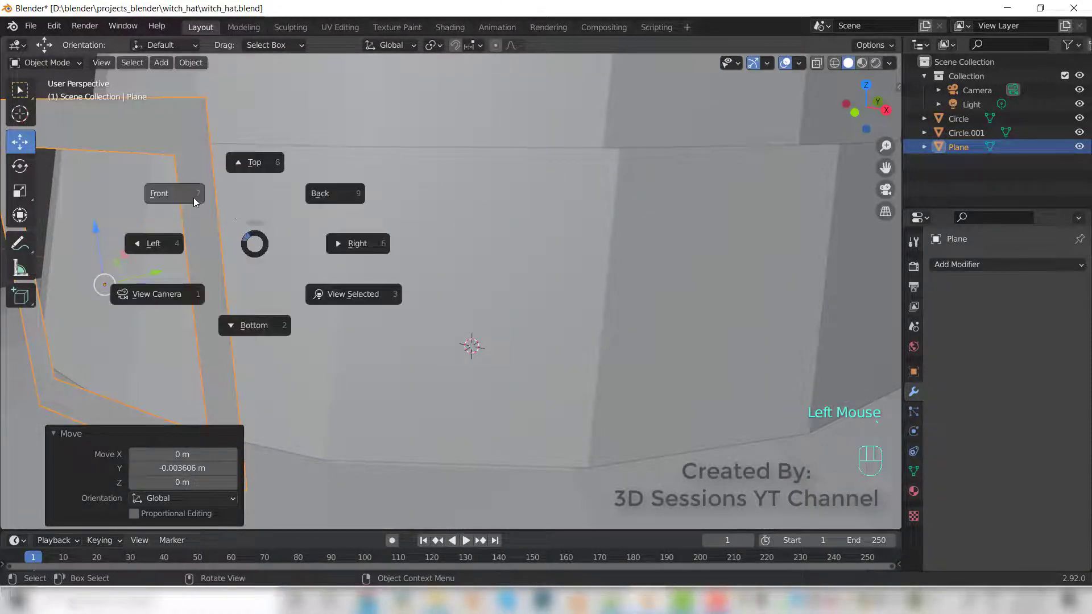
pyautogui.click(194, 202)
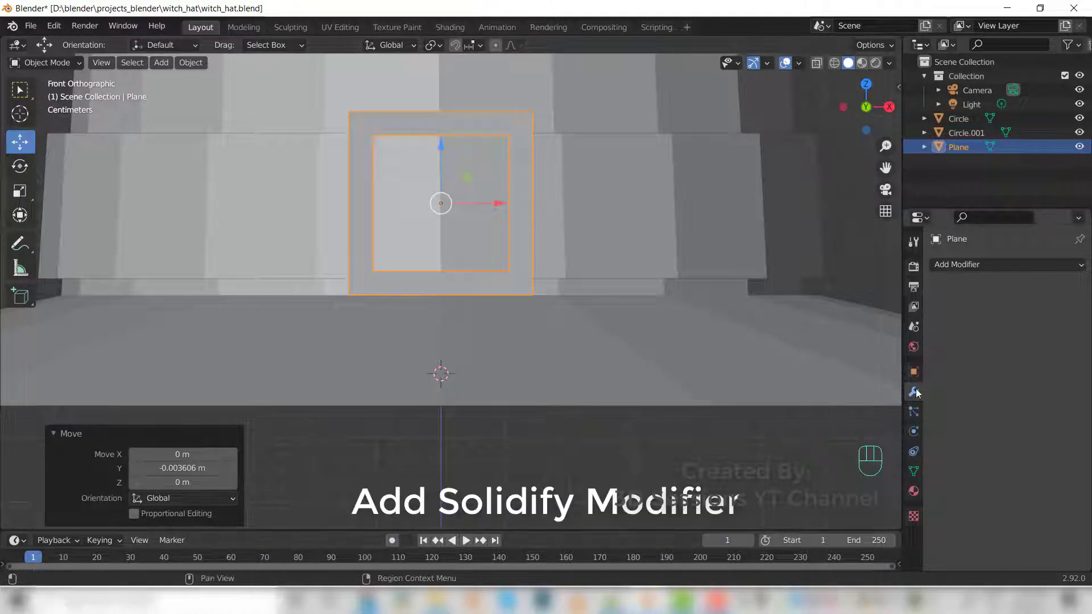
# Step: Add a Solidify modifier to the frame and increase its thickness
pyautogui.click(1006, 264)
pyautogui.click(808, 502)
pyautogui.moveTo(568, 341); pyautogui.dragTo(488, 278, button='middle')
pyautogui.scroll(-2, 488, 278)
pyautogui.click(1064, 327)
pyautogui.click(1064, 327)
pyautogui.click(1064, 328)
pyautogui.scroll(1, 625, 284)
pyautogui.moveTo(625, 284); pyautogui.dragTo(654, 307, button='middle')
pyautogui.click(1024, 327)
pyautogui.hotkey('ctrl', 'z')
pyautogui.click(1064, 328)
pyautogui.click(1064, 328)
pyautogui.click(1064, 327)
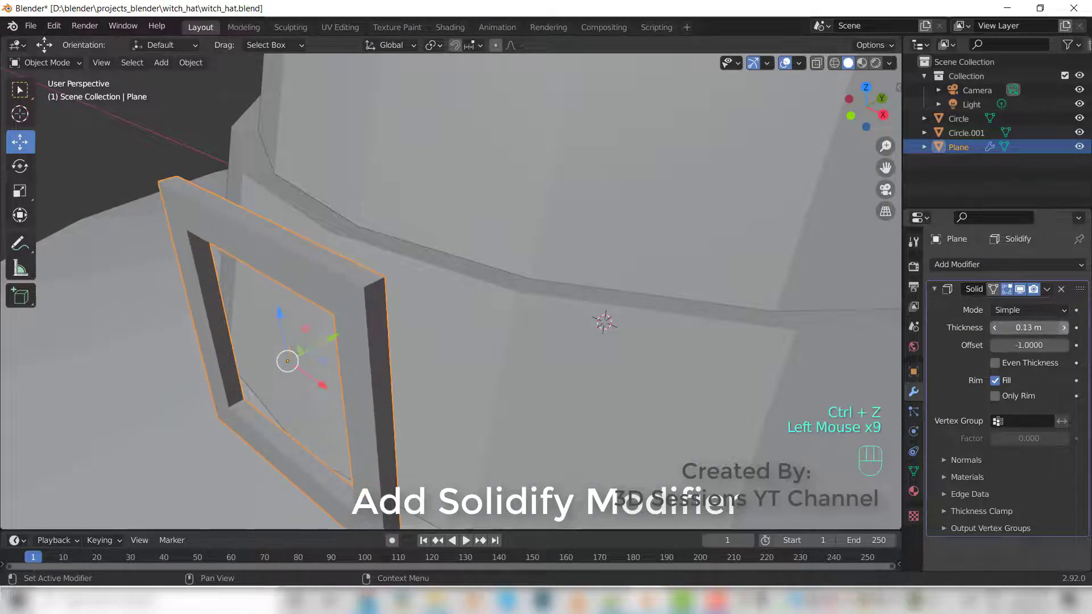
pyautogui.click(1064, 327)
pyautogui.click(1064, 328)
pyautogui.click(1064, 327)
pyautogui.click(1063, 327)
pyautogui.click(1064, 327)
pyautogui.click(1064, 327)
pyautogui.click(1064, 328)
pyautogui.click(1064, 327)
# Step: Tilt the frame -3.79° on X to match the band, set thickness 0.27 m, and nudge it along Y
pyautogui.press('KP_7')
pyautogui.keyDown('shift'); pyautogui.moveTo(545, 432); pyautogui.dragTo(521, 484, button='middle'); pyautogui.keyUp('shift')
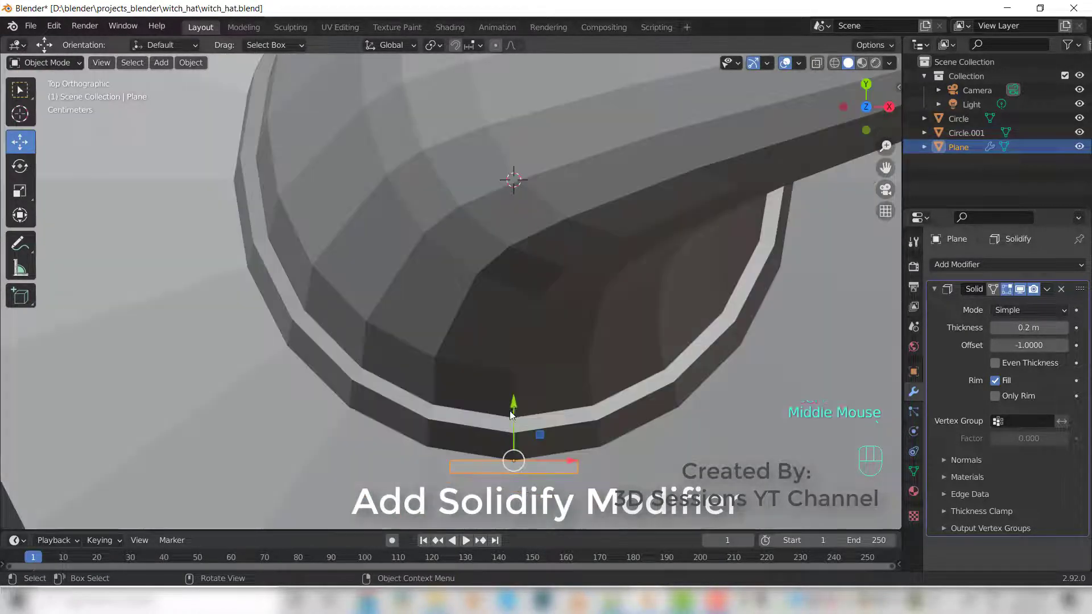
pyautogui.moveTo(513, 432); pyautogui.dragTo(514, 431)
pyautogui.moveTo(521, 483); pyautogui.dragTo(568, 364, button='middle')
pyautogui.click(19, 165)
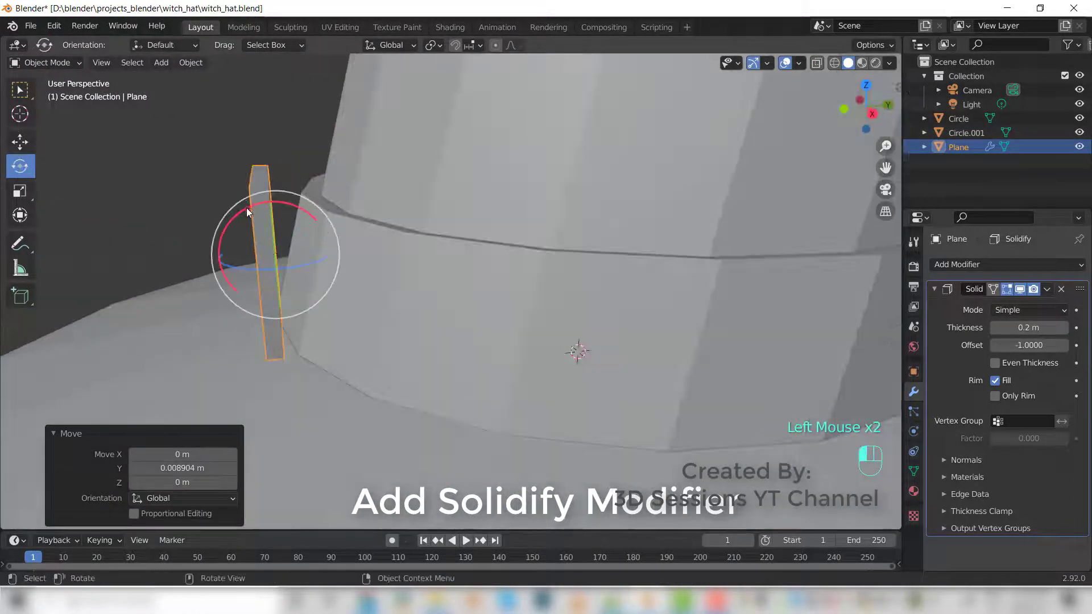
pyautogui.moveTo(247, 207); pyautogui.dragTo(123, 206)
pyautogui.moveTo(273, 251); pyautogui.dragTo(301, 251)
pyautogui.moveTo(309, 192); pyautogui.dragTo(311, 199)
pyautogui.click(1064, 328)
pyautogui.click(1064, 327)
pyautogui.click(1064, 327)
pyautogui.click(1064, 328)
pyautogui.click(20, 142)
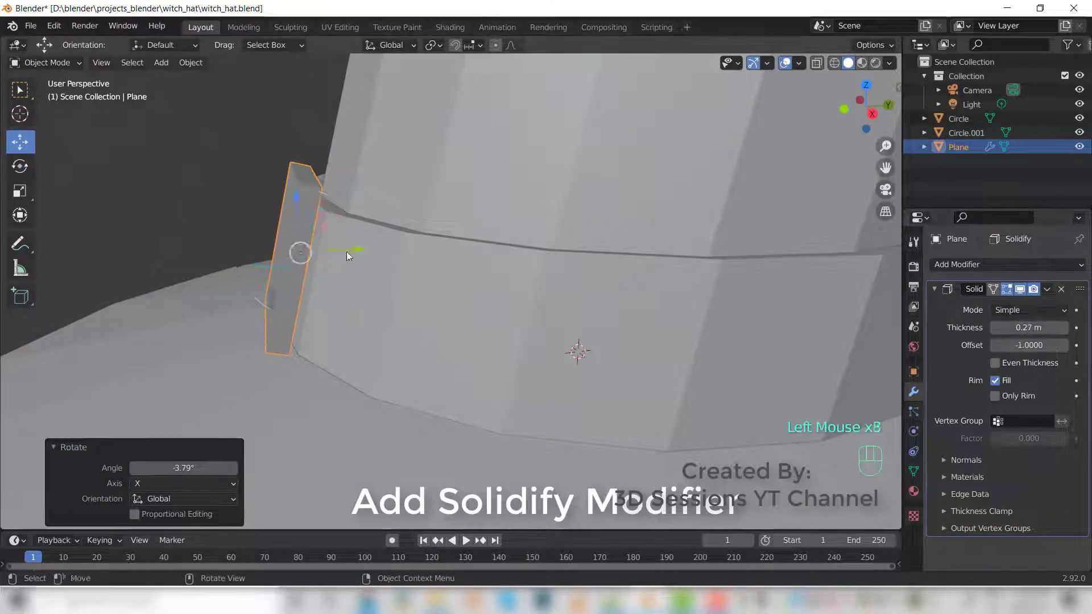
pyautogui.moveTo(299, 251); pyautogui.dragTo(318, 261)
pyautogui.moveTo(319, 262); pyautogui.dragTo(484, 151, button='middle')
# Step: Select the band and buckle frame together and move them, then reselect the hat
pyautogui.click(453, 460)
pyautogui.click(483, 151)
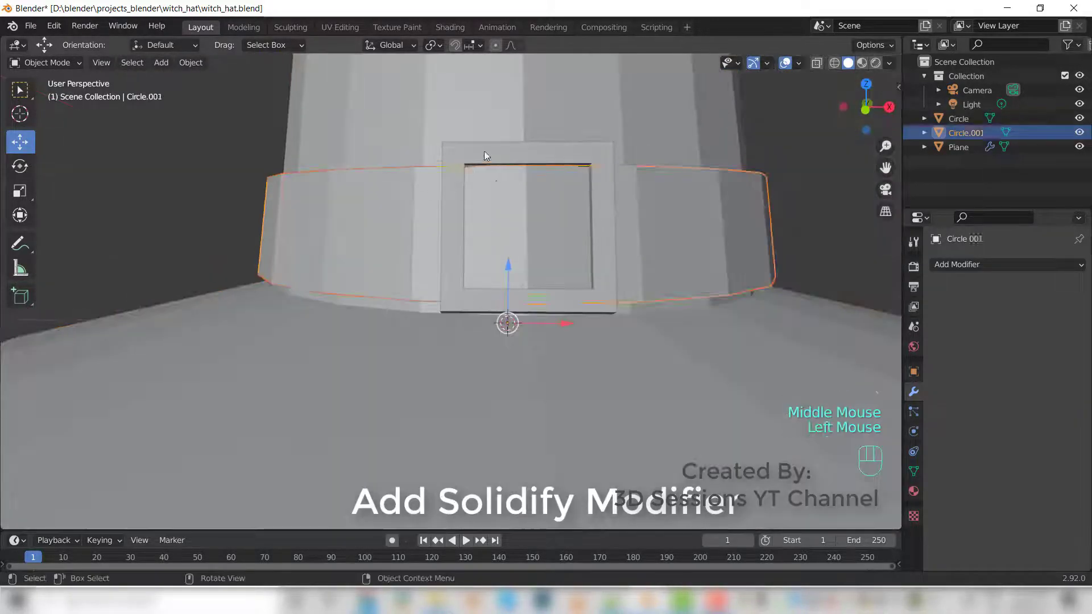
pyautogui.keyDown('shift'); pyautogui.click(500, 156); pyautogui.keyUp('shift')
pyautogui.moveTo(519, 233); pyautogui.dragTo(519, 233)
pyautogui.click(519, 233)
pyautogui.click(534, 391)
# Step: Add a Solidify modifier of 0.05 m to the hat and apply it
pyautogui.scroll(-5, 462, 372)
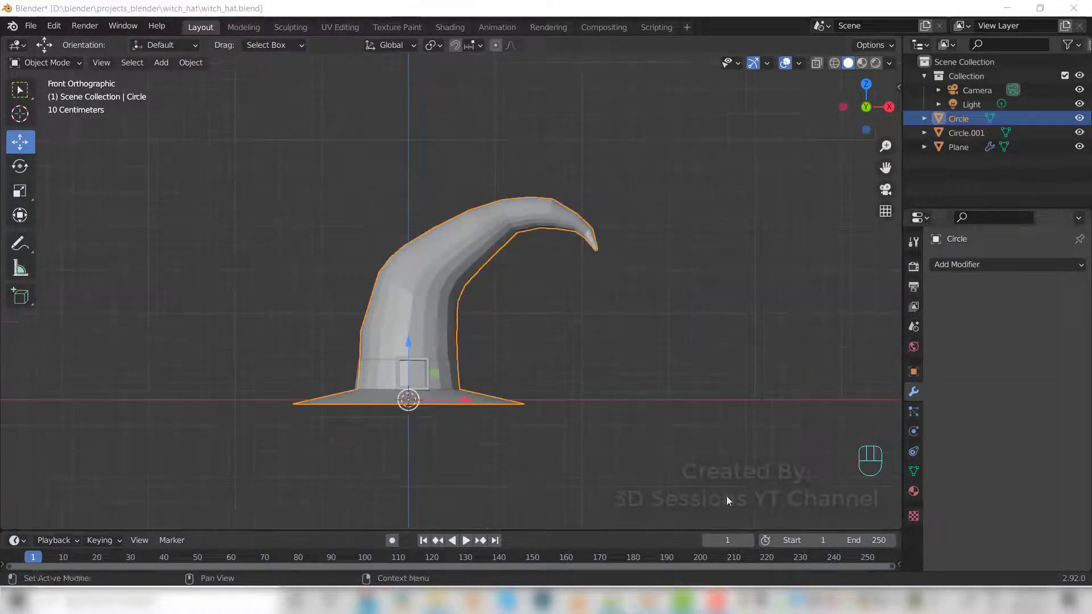
pyautogui.scroll(1, 472, 461)
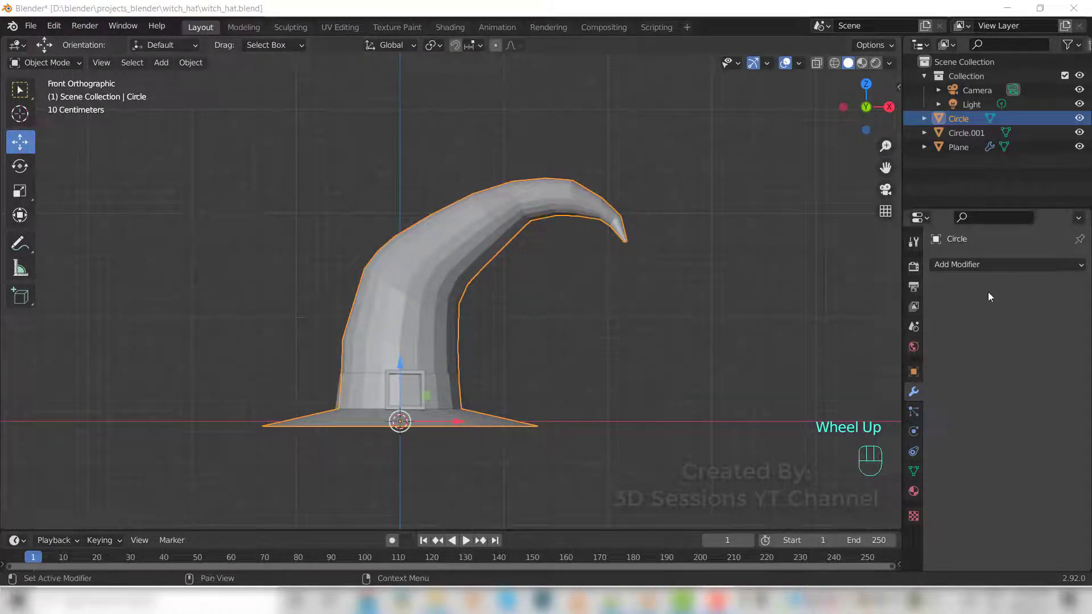
pyautogui.click(990, 265)
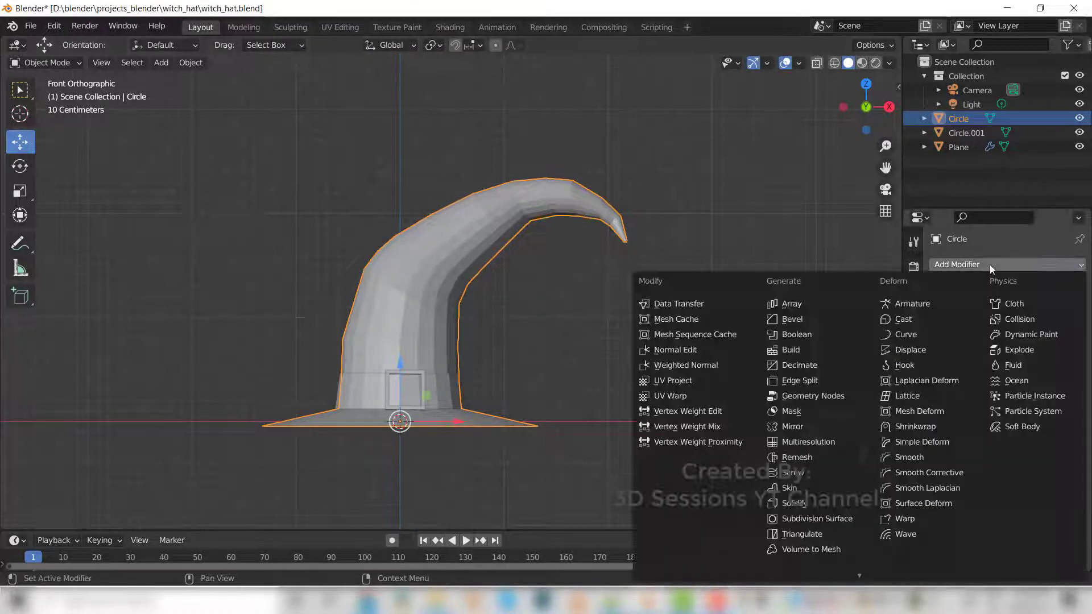
pyautogui.click(804, 506)
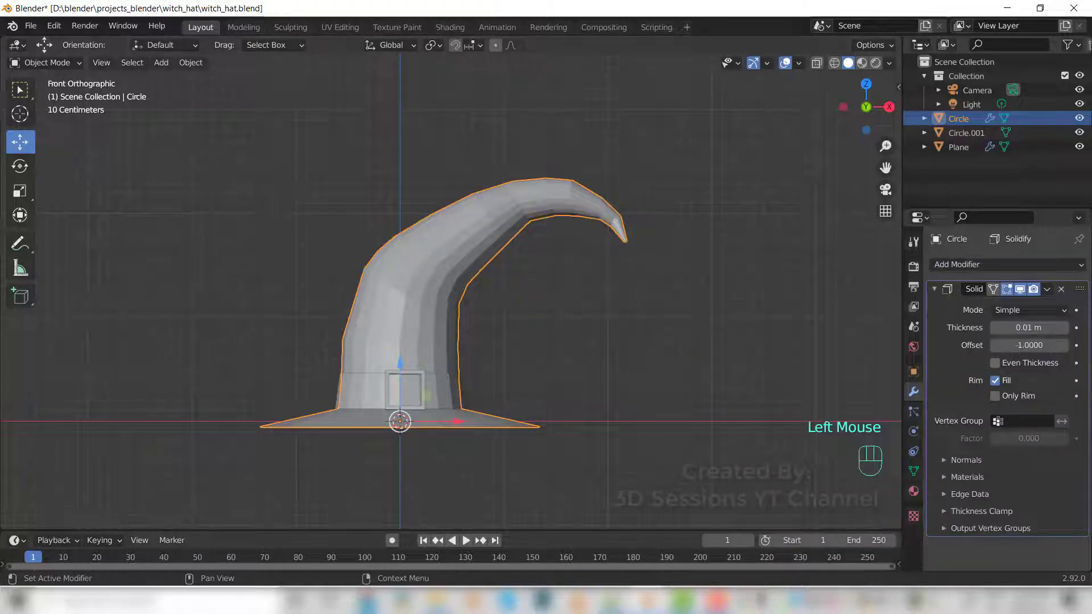
pyautogui.moveTo(1030, 328); pyautogui.dragTo(1040, 328)
pyautogui.click(1064, 327)
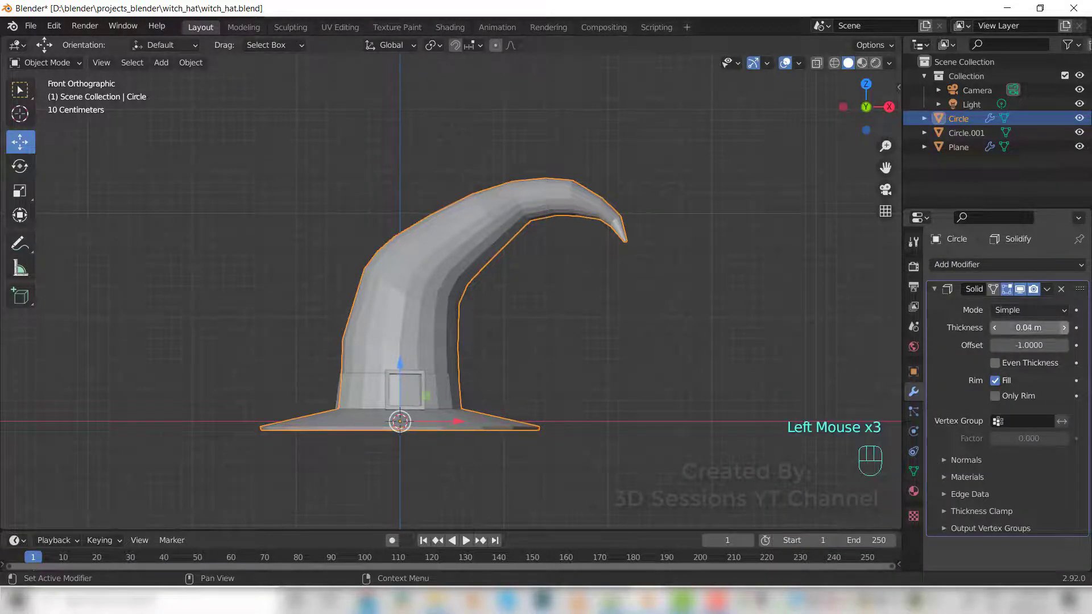
pyautogui.click(1063, 327)
pyautogui.scroll(1, 663, 295)
pyautogui.scroll(1, 663, 299)
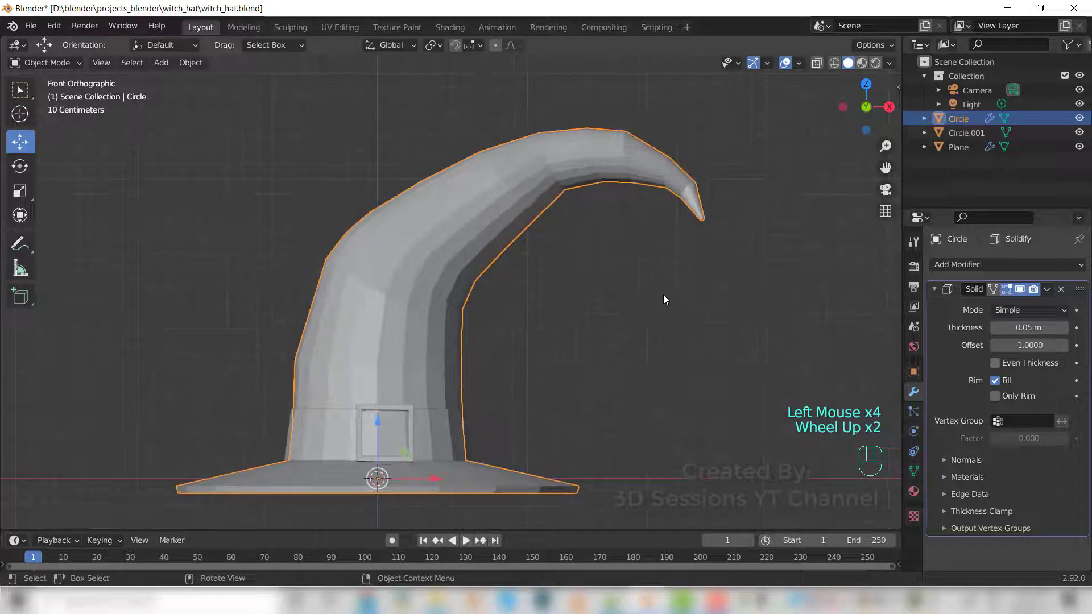
pyautogui.click(1047, 289)
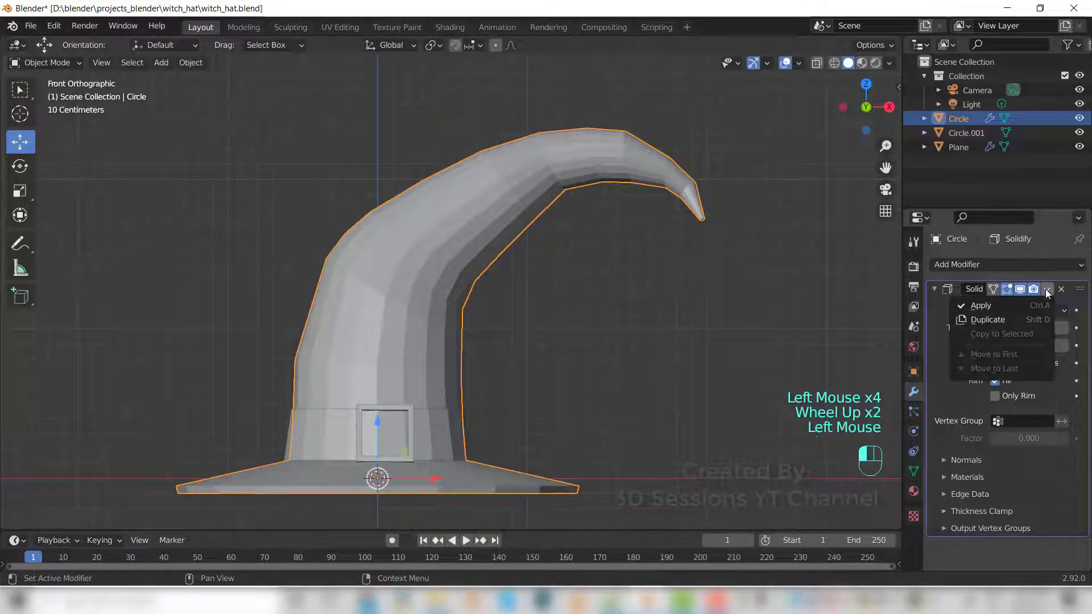
pyautogui.click(978, 305)
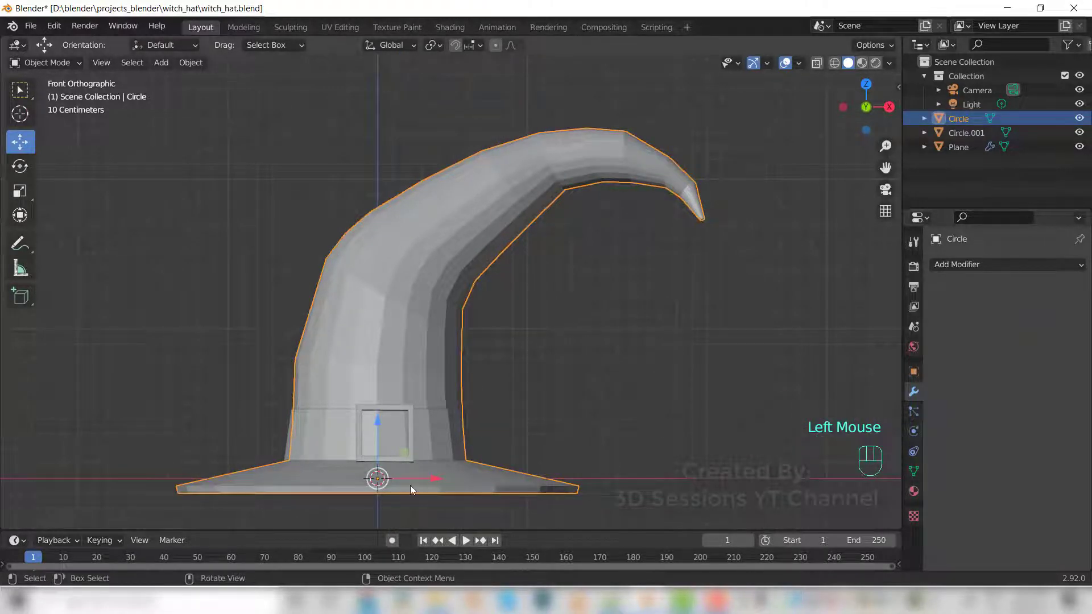
# Step: Bevel the brim's outer edge loop with 2 segments at 0.0279 m width
pyautogui.press('Tab')
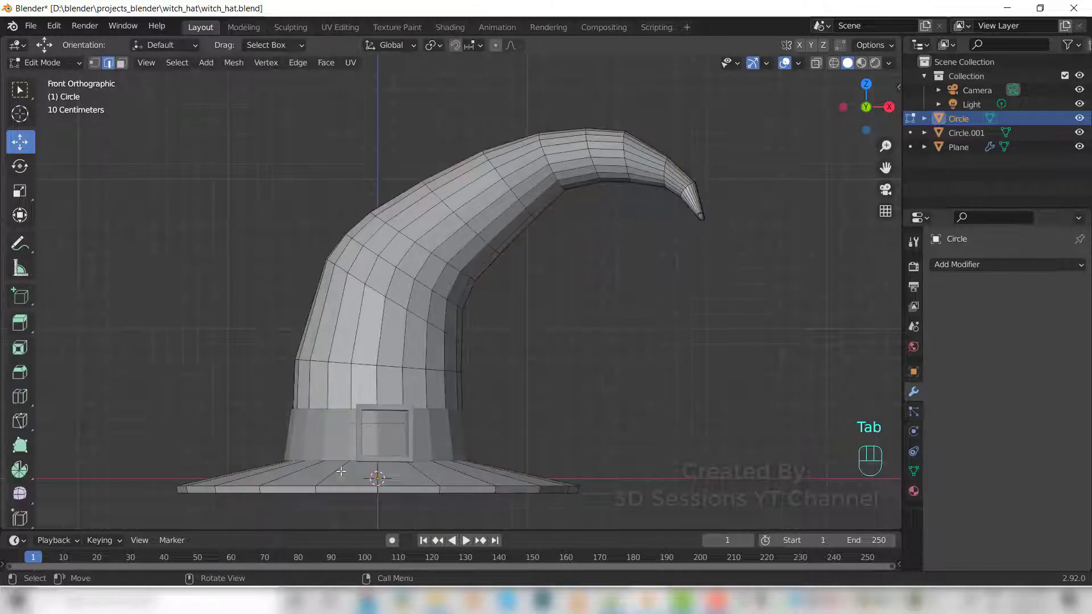
pyautogui.keyDown('shift'); pyautogui.moveTo(340, 471); pyautogui.dragTo(405, 426, button='middle'); pyautogui.keyUp('shift')
pyautogui.press('2')
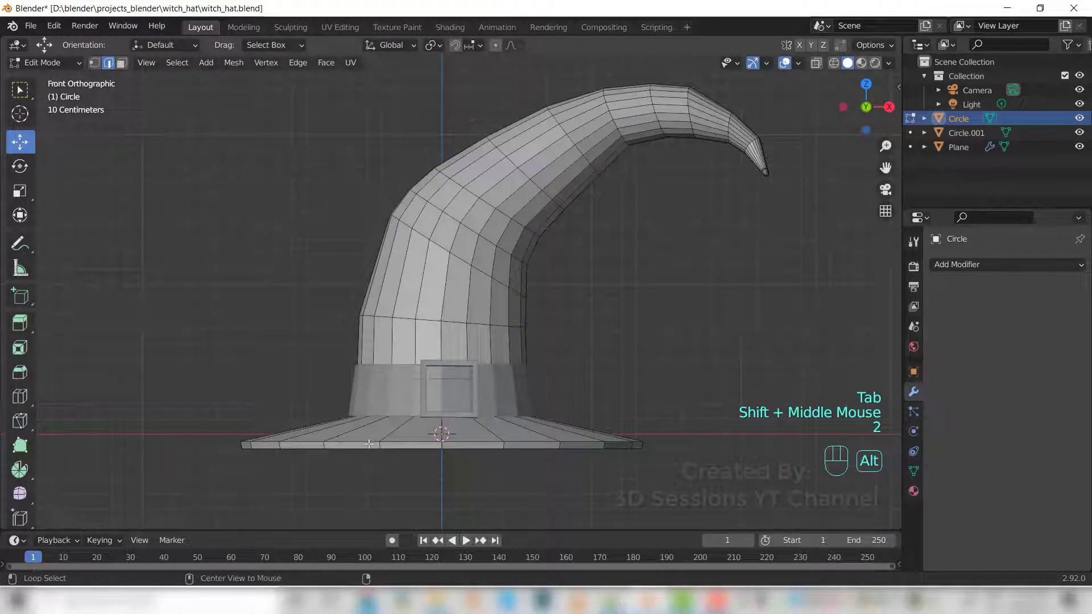
pyautogui.keyDown('alt'); pyautogui.click(364, 442); pyautogui.keyUp('alt')
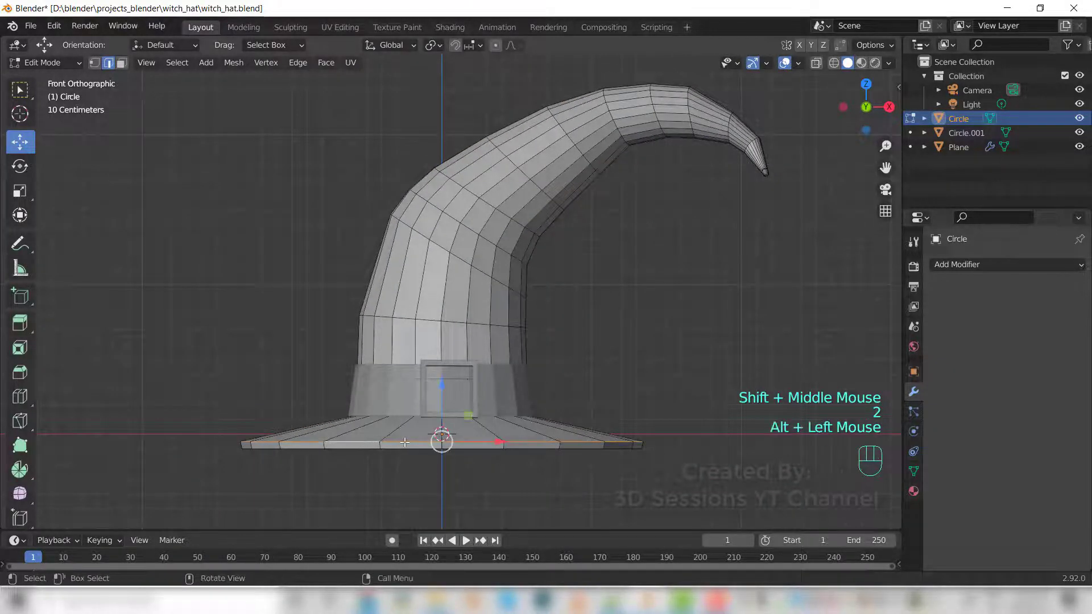
pyautogui.moveTo(364, 442); pyautogui.dragTo(444, 283, button='middle')
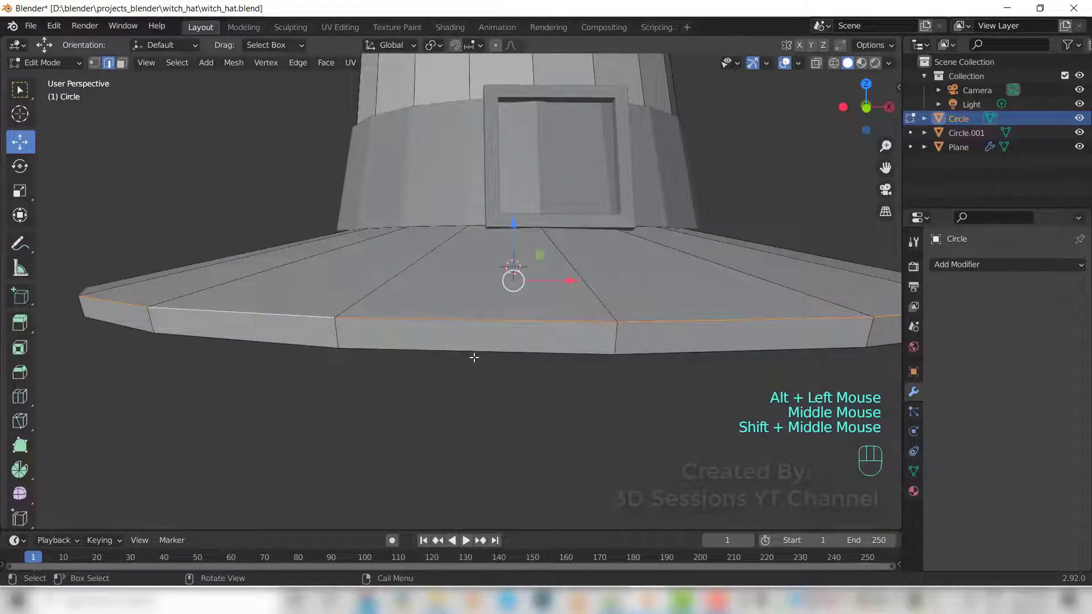
pyautogui.hotkey('ctrl', 'b')
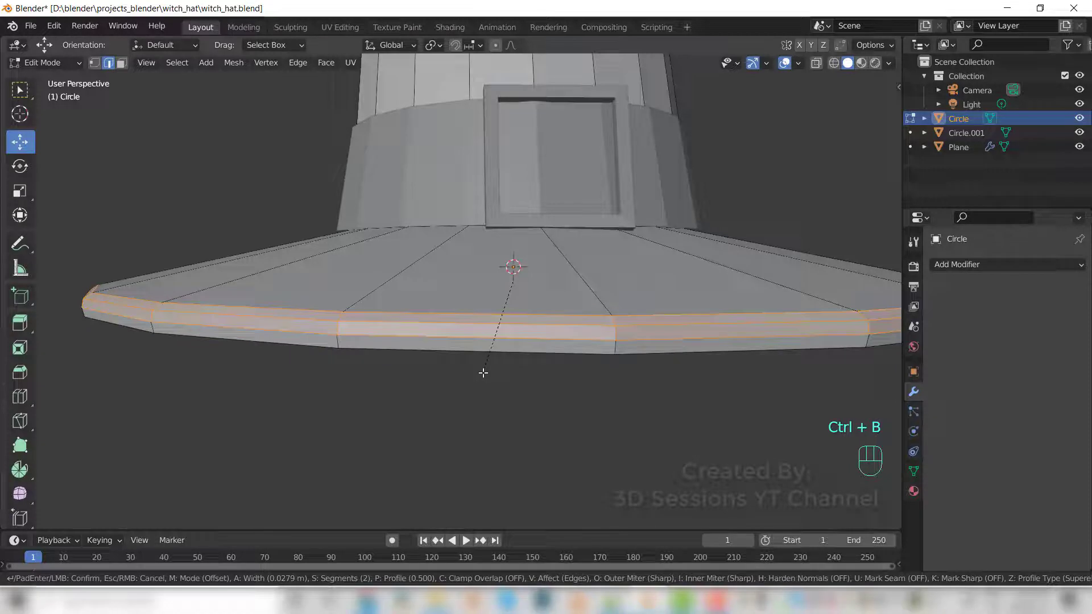
pyautogui.click(481, 372)
pyautogui.press('Tab')
# Step: Deselect the hat and save the file
pyautogui.scroll(-2, 482, 393)
pyautogui.click(431, 391)
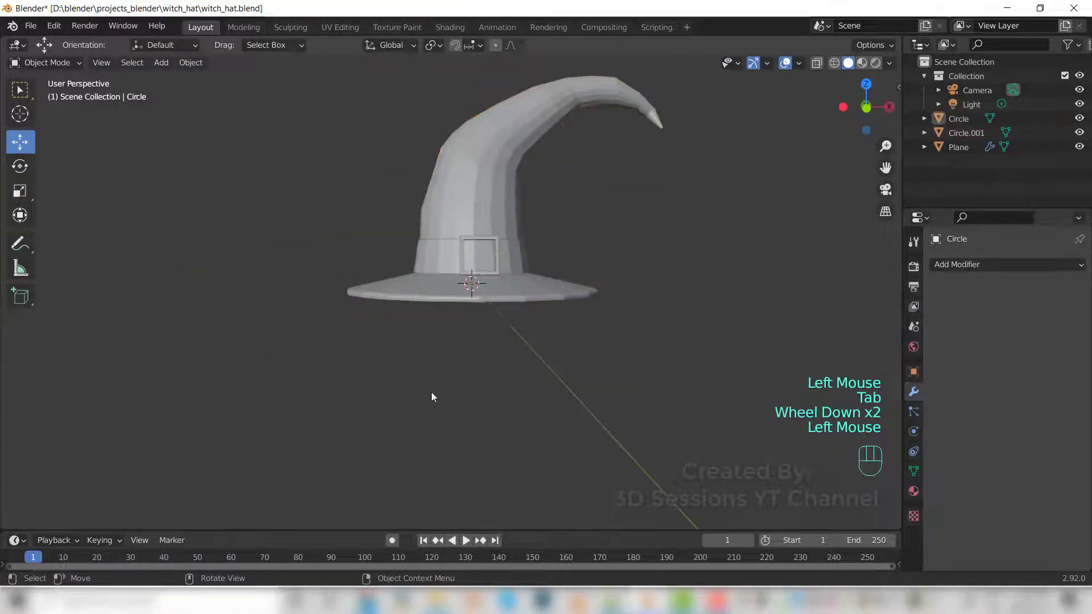
pyautogui.hotkey('ctrl', 's')
pyautogui.keyDown('shift'); pyautogui.moveTo(517, 237); pyautogui.dragTo(492, 253, button='middle'); pyautogui.keyUp('shift')
pyautogui.click(453, 260)
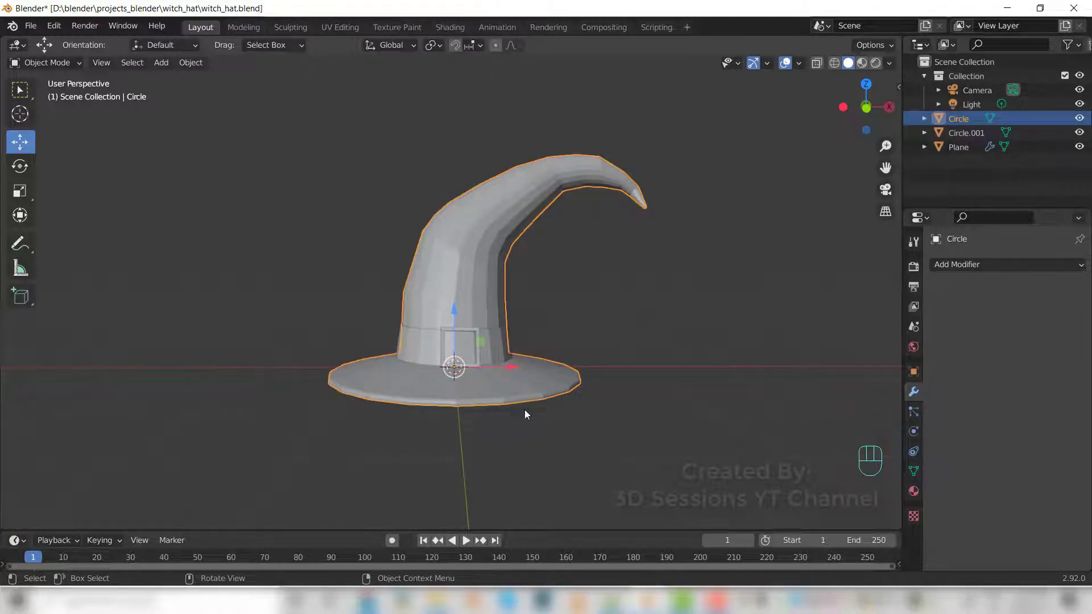
# Step: Add a ground plane scaled to 4.64 and lowered 0.118 m beneath the hat
pyautogui.hotkey('shift', 'a')
pyautogui.moveTo(503, 296)
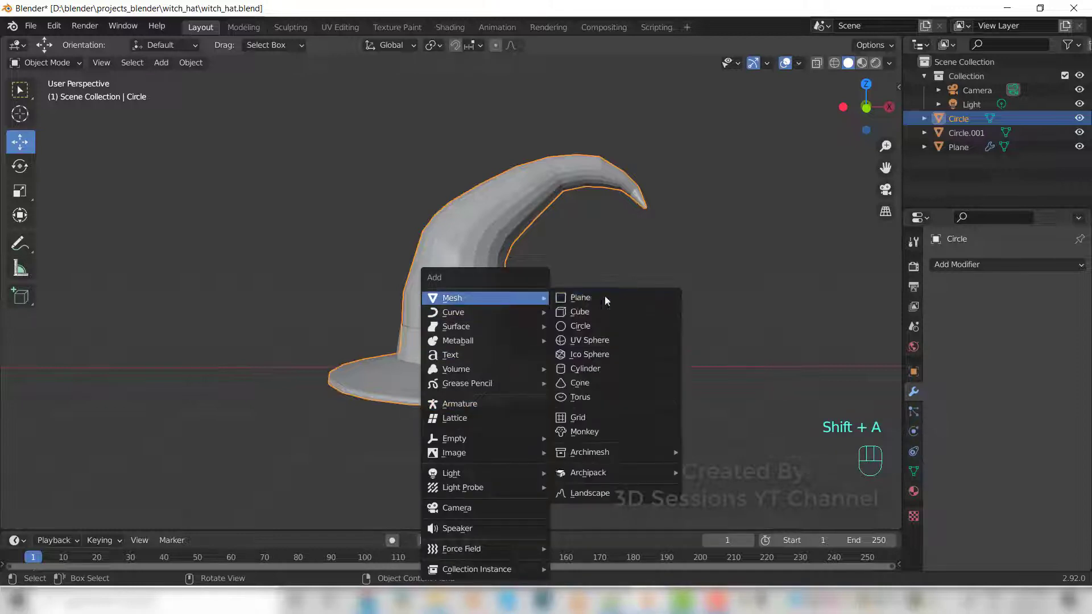
pyautogui.click(605, 298)
pyautogui.press('s')
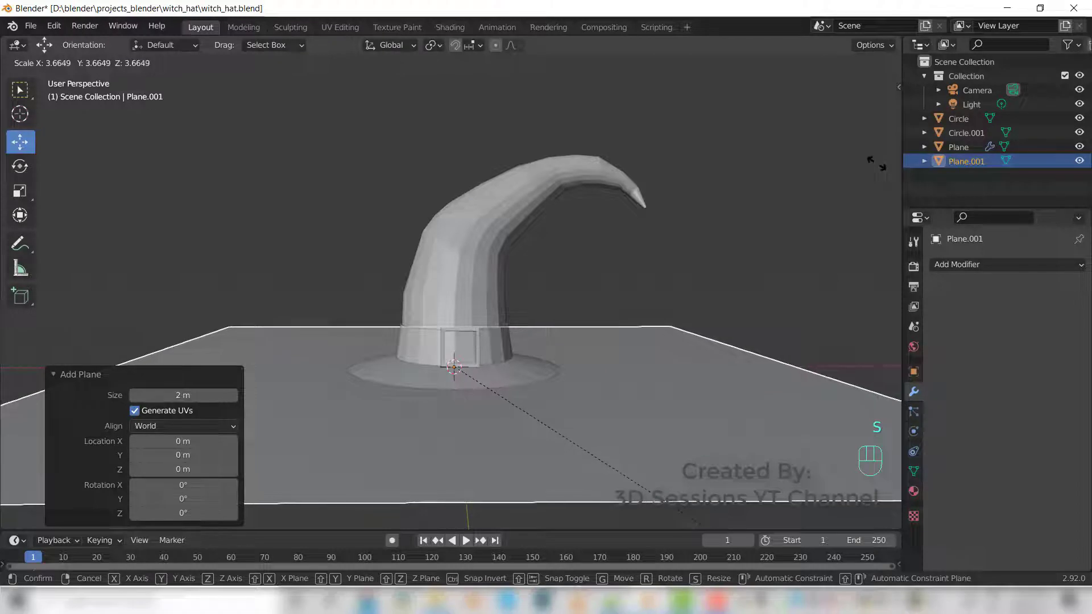
pyautogui.click(48, 338)
pyautogui.press('`')
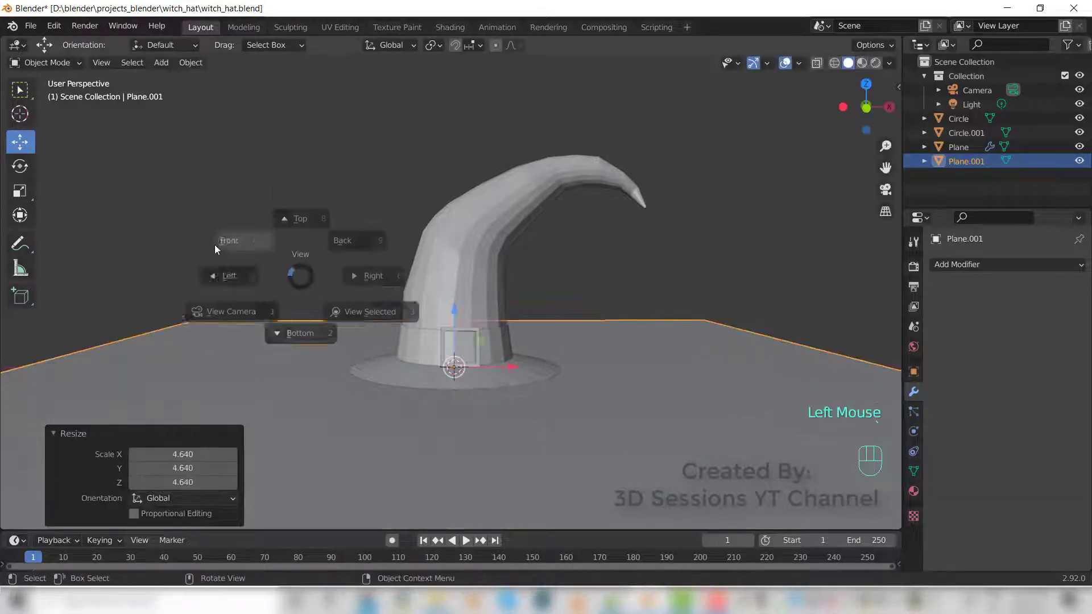
pyautogui.click(201, 228)
pyautogui.moveTo(452, 282); pyautogui.dragTo(451, 292)
pyautogui.moveTo(505, 344); pyautogui.dragTo(488, 368, button='middle')
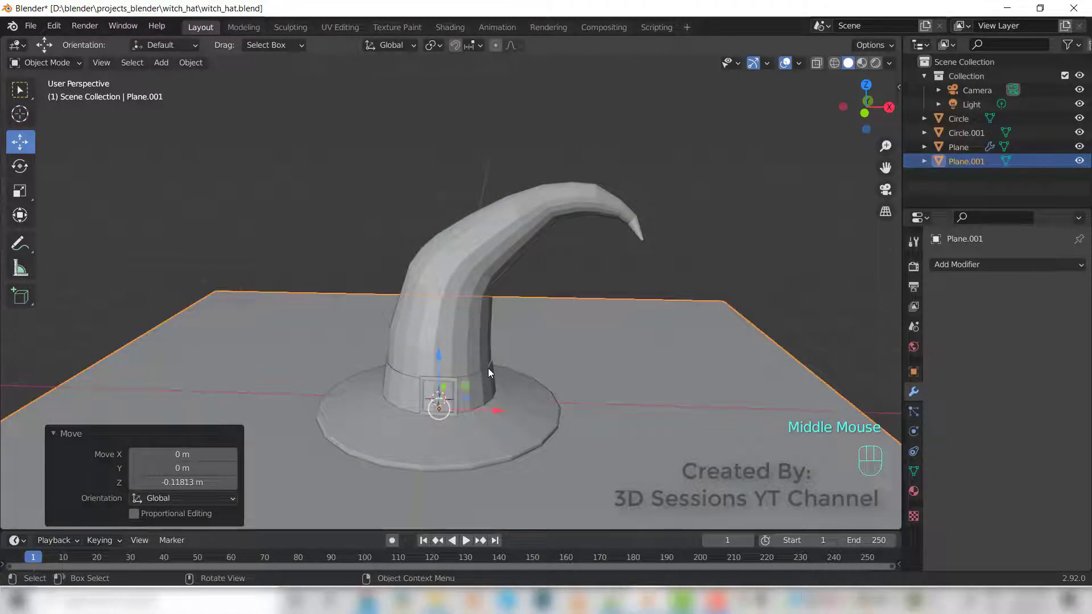
# Step: View through the camera with Lock Camera to View on and orbit to frame the hat
pyautogui.press('KP_0')
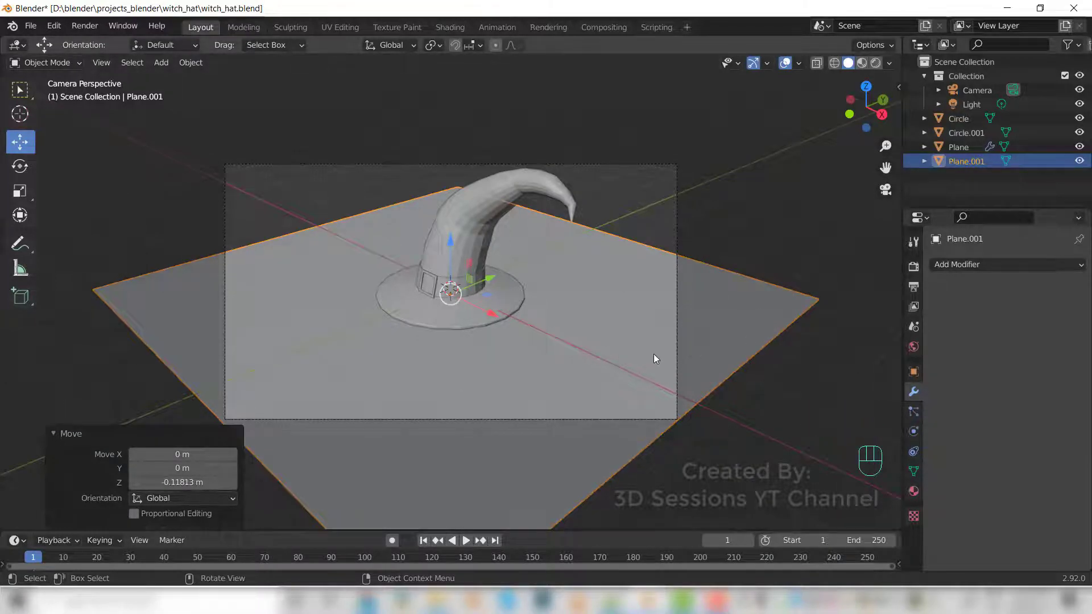
pyautogui.press('n')
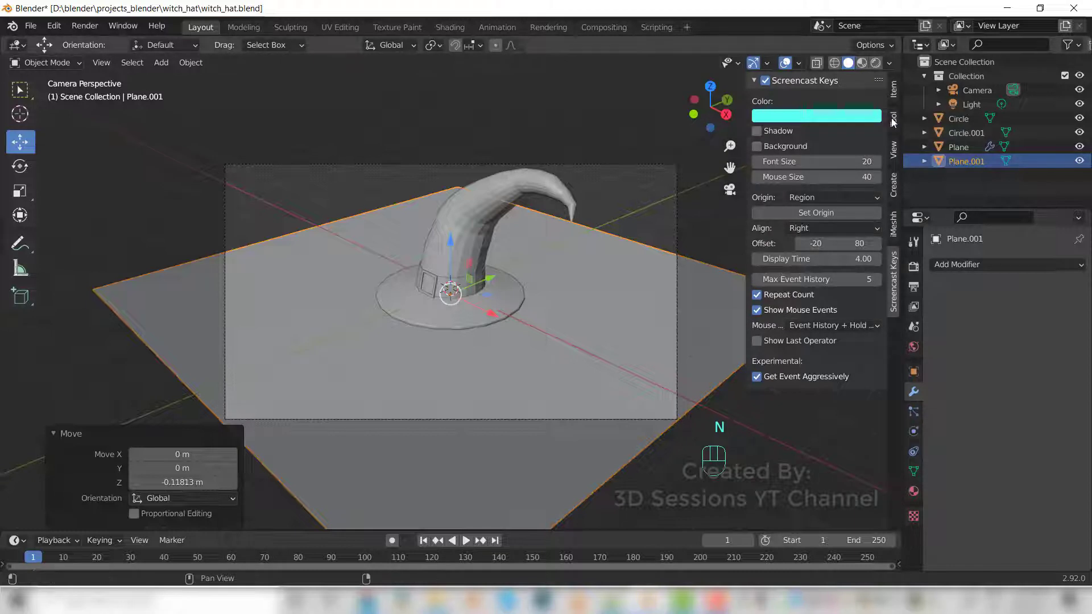
pyautogui.click(896, 149)
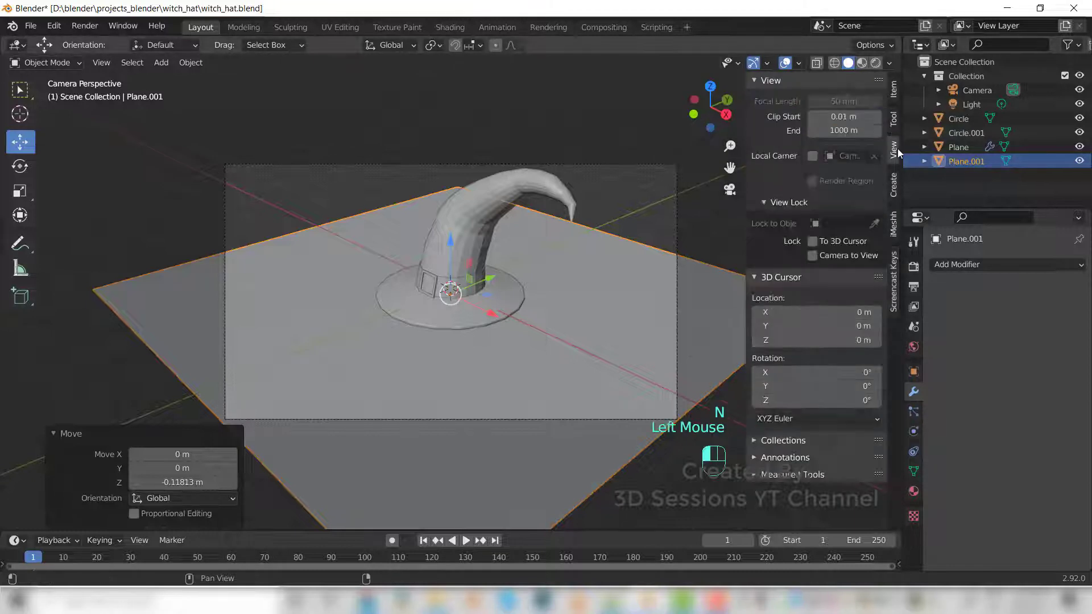
pyautogui.click(812, 256)
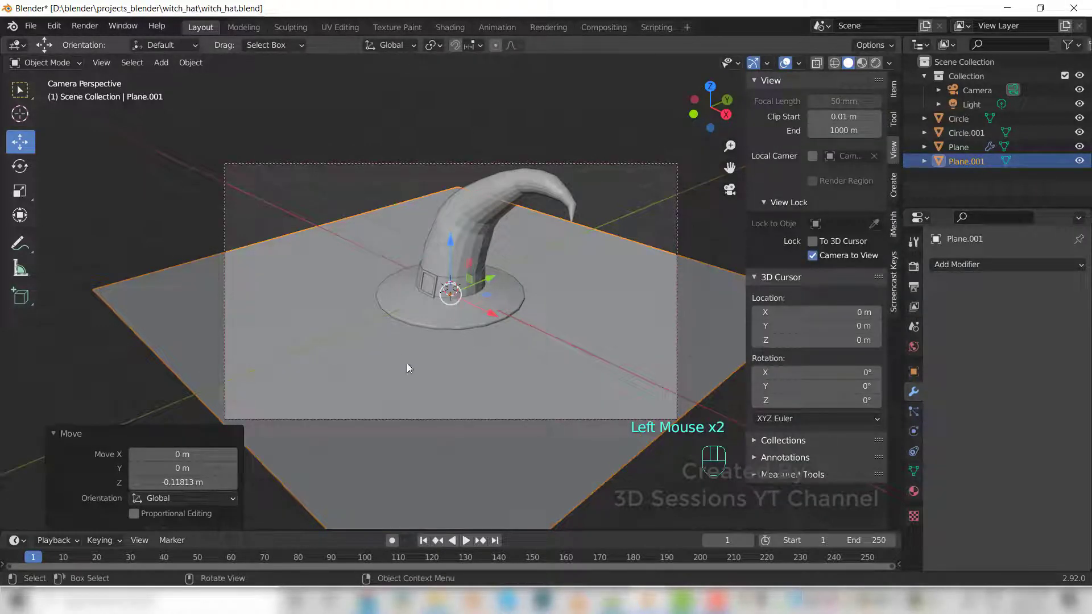
pyautogui.moveTo(496, 418); pyautogui.dragTo(570, 418, button='middle')
pyautogui.keyDown('shift'); pyautogui.moveTo(553, 292); pyautogui.dragTo(509, 324, button='middle'); pyautogui.keyUp('shift')
pyautogui.moveTo(523, 399); pyautogui.dragTo(529, 390, button='middle')
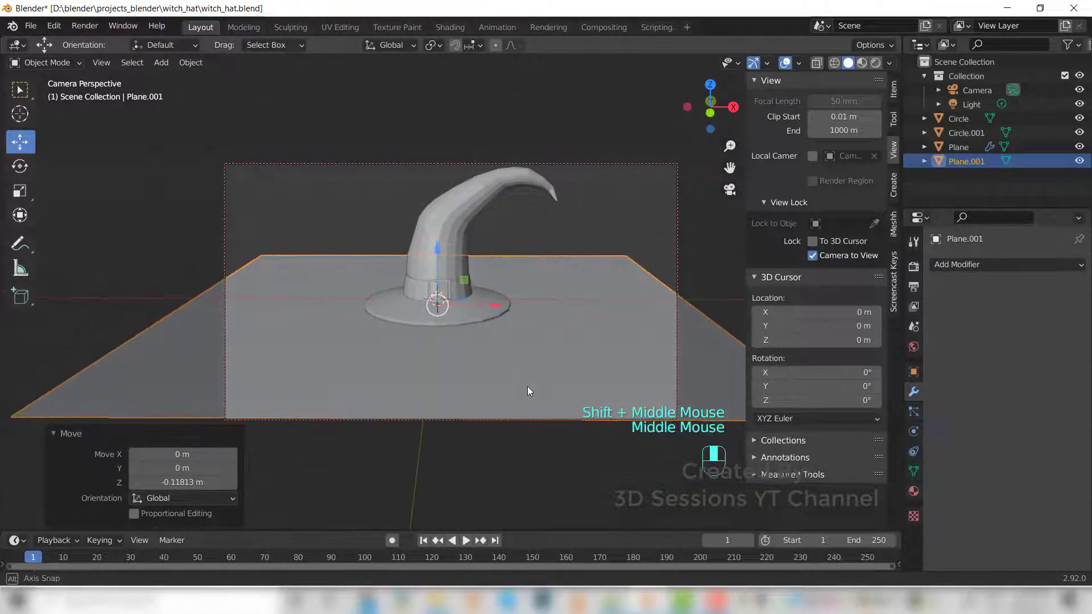
# Step: Stretch the ground plane along X to fill the camera frame
pyautogui.click(158, 360)
pyautogui.press('s')
pyautogui.press('x')
pyautogui.click(317, 445)
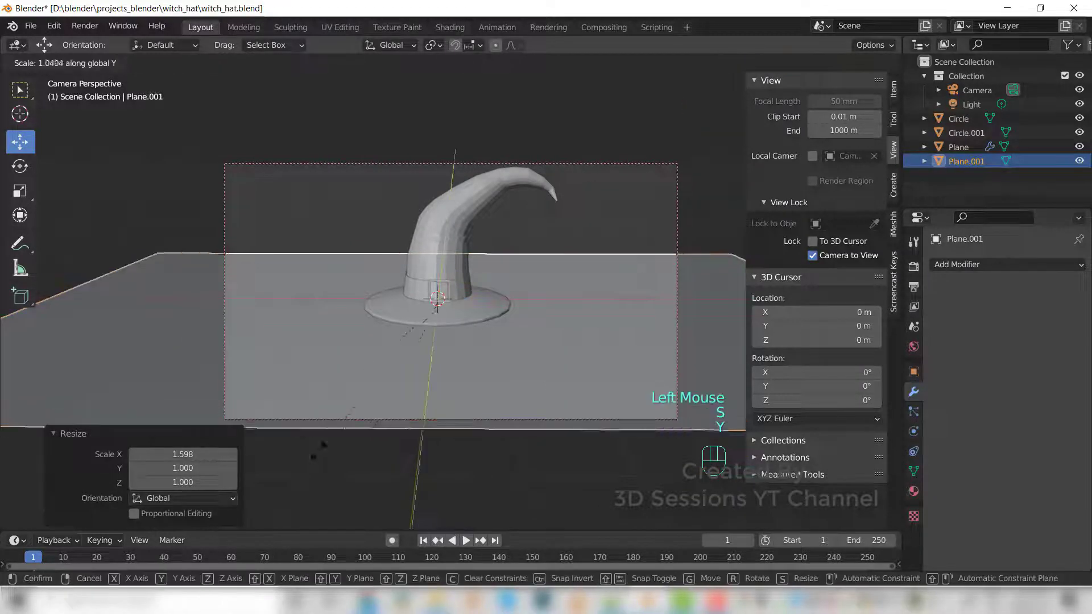
pyautogui.keyDown('shift'); pyautogui.moveTo(465, 431); pyautogui.dragTo(463, 424, button='middle'); pyautogui.keyUp('shift')
# Step: Select the hat, band and buckle and move them along Y
pyautogui.click(449, 203)
pyautogui.click(449, 273)
pyautogui.keyDown('shift'); pyautogui.click(511, 341); pyautogui.keyUp('shift')
pyautogui.keyDown('shift'); pyautogui.click(466, 228); pyautogui.keyUp('shift')
pyautogui.scroll(-3, 511, 307)
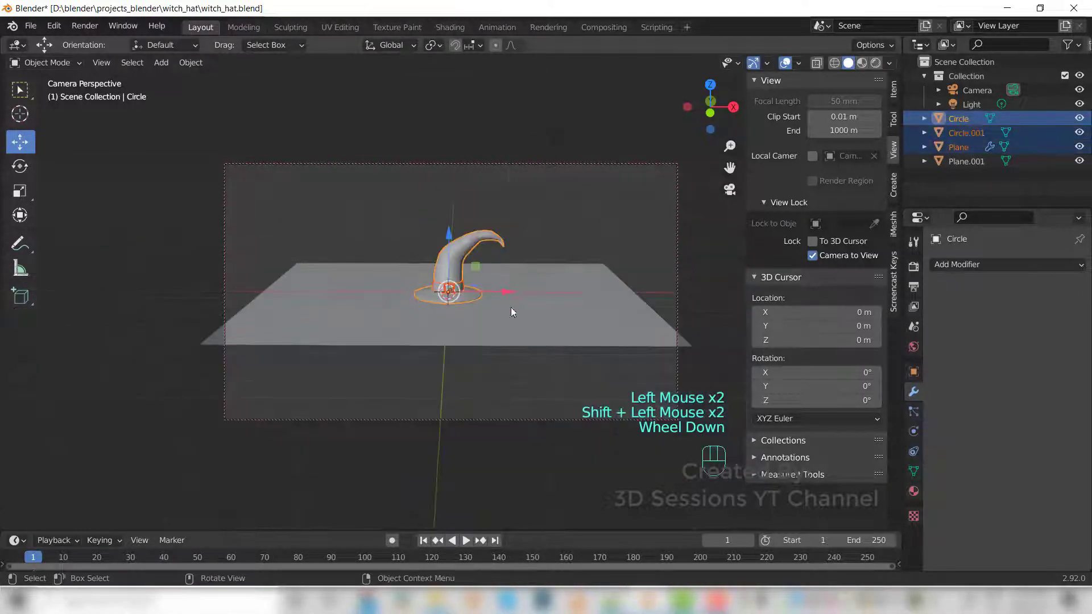
pyautogui.moveTo(510, 307); pyautogui.dragTo(489, 318, button='middle')
pyautogui.moveTo(461, 267); pyautogui.dragTo(463, 364)
pyautogui.press('KP_0')
pyautogui.press('KP_0')
pyautogui.moveTo(464, 368); pyautogui.dragTo(476, 328, button='middle')
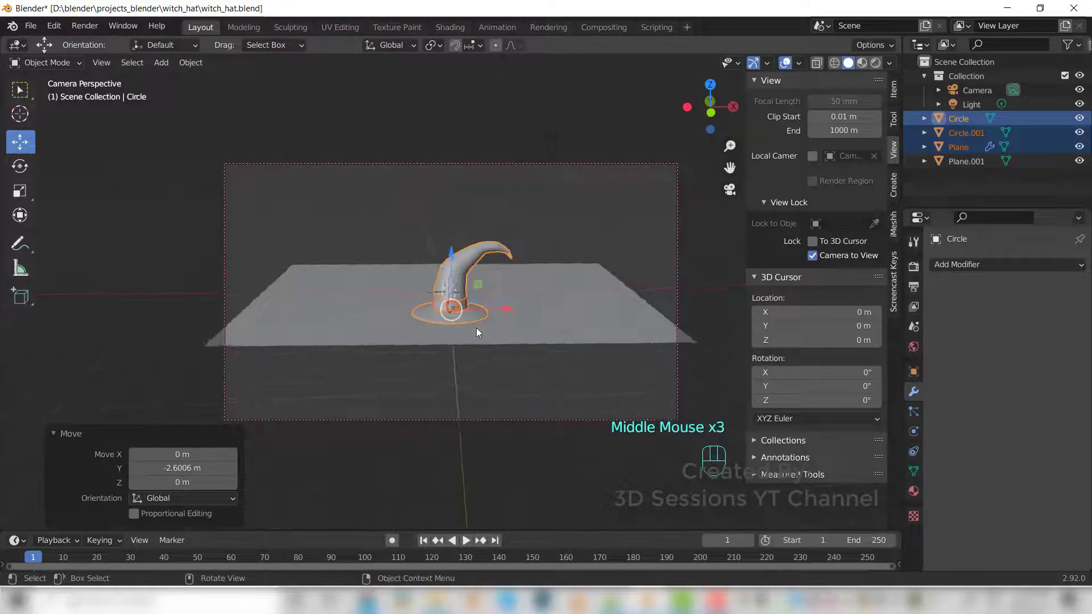
pyautogui.scroll(3, 477, 327)
pyautogui.scroll(-1, 358, 261)
# Step: Reselect the hat pieces, then undo the unwanted moves and camera changes
pyautogui.click(398, 377)
pyautogui.keyDown('shift'); pyautogui.moveTo(398, 380); pyautogui.dragTo(483, 285, button='middle'); pyautogui.keyUp('shift')
pyautogui.click(458, 258)
pyautogui.keyDown('shift'); pyautogui.click(511, 281); pyautogui.keyUp('shift')
pyautogui.keyDown('shift'); pyautogui.click(461, 214); pyautogui.keyUp('shift')
pyautogui.click(520, 313)
pyautogui.hotkey('ctrl', 'z')
pyautogui.hotkey('ctrl', 'z')
pyautogui.hotkey('ctrl', 'z')
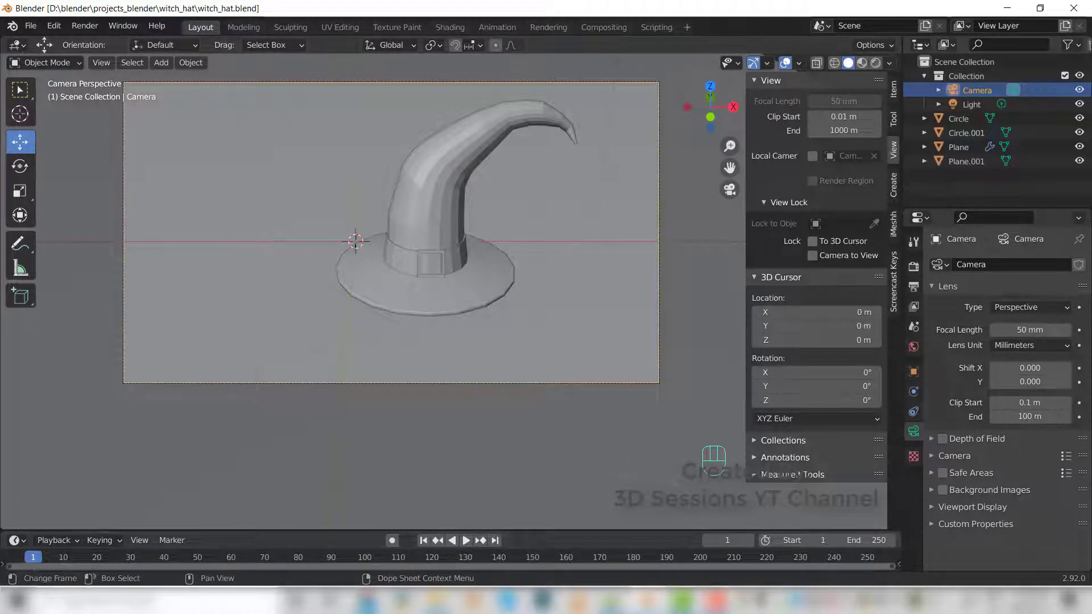
# Step: Add a new material slot to the hat and name its material 'black'
pyautogui.click(442, 352)
pyautogui.press('n')
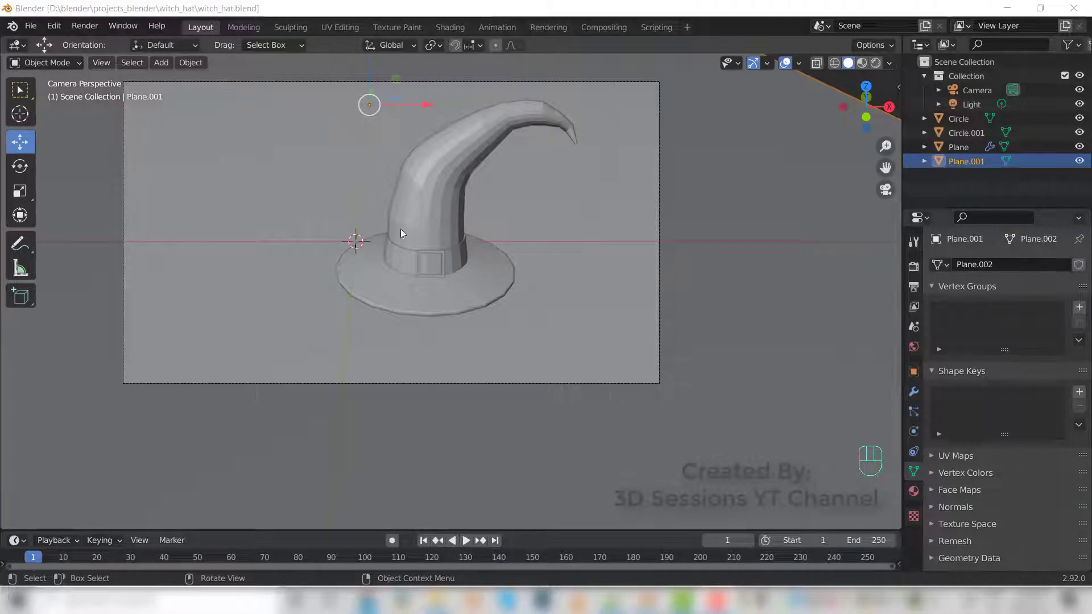
pyautogui.click(408, 182)
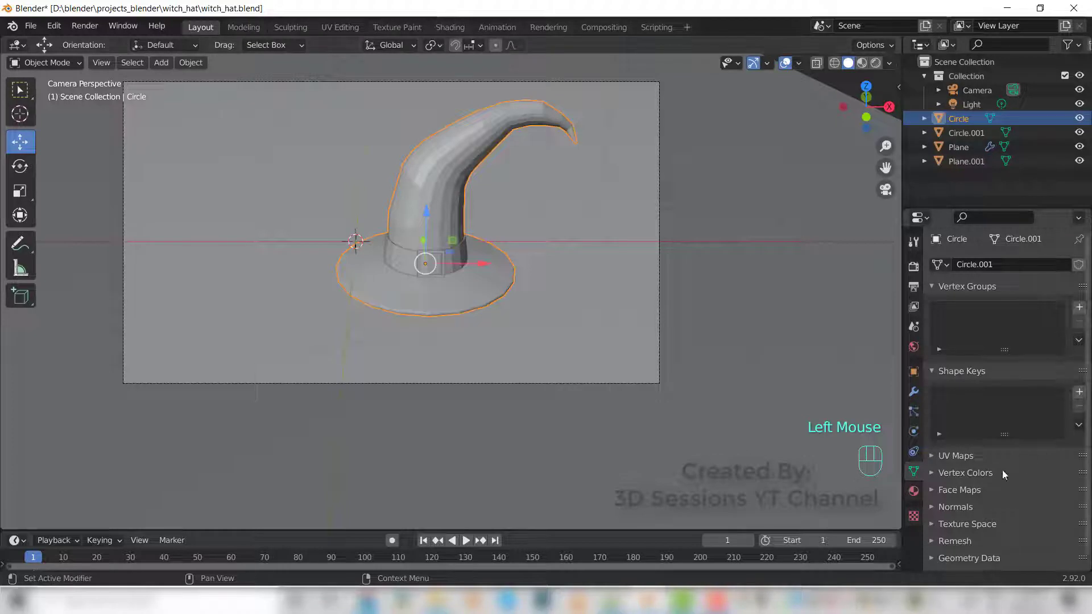
pyautogui.click(913, 491)
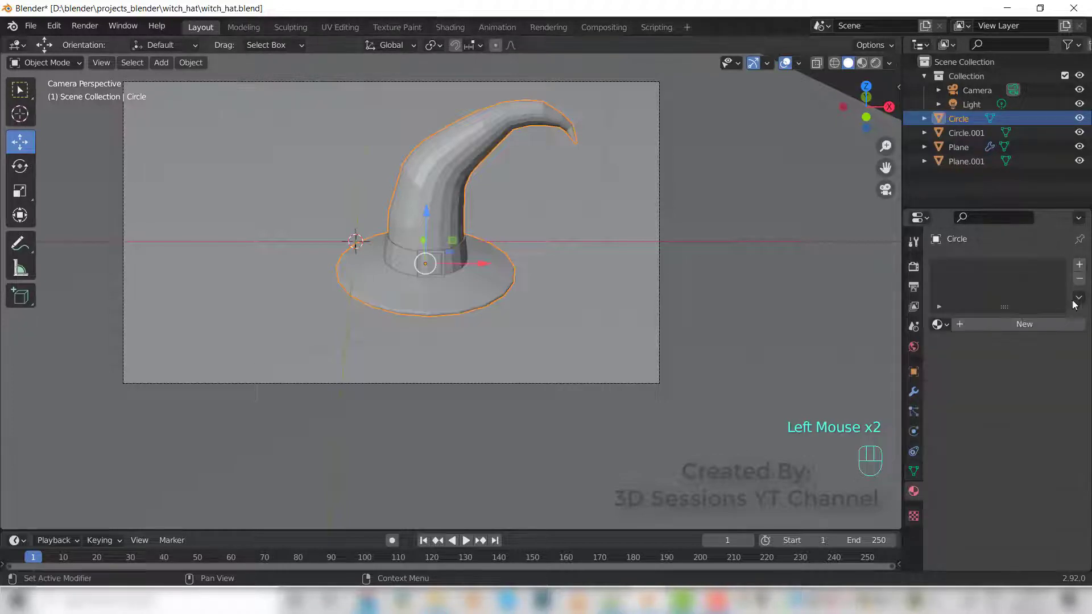
pyautogui.click(1079, 265)
pyautogui.click(962, 325)
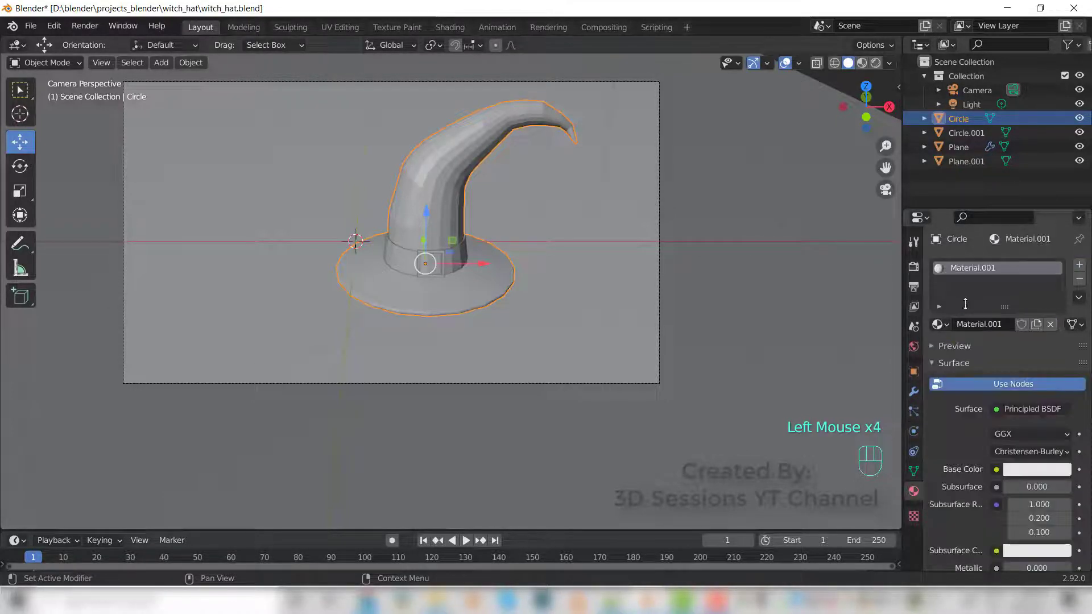
pyautogui.doubleClick(971, 268)
pyautogui.write('black')
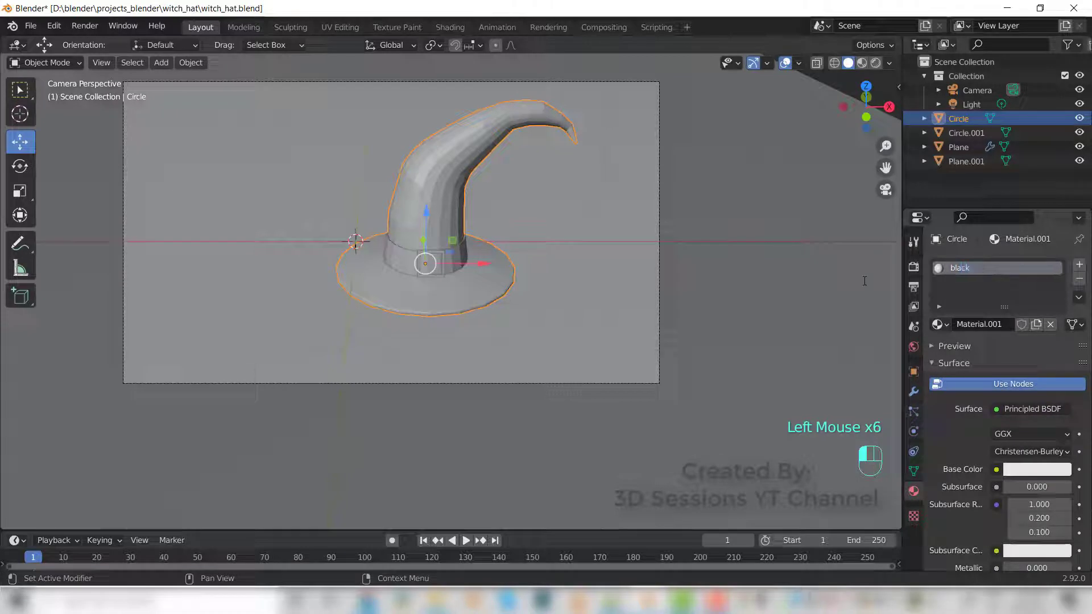
pyautogui.press('Return')
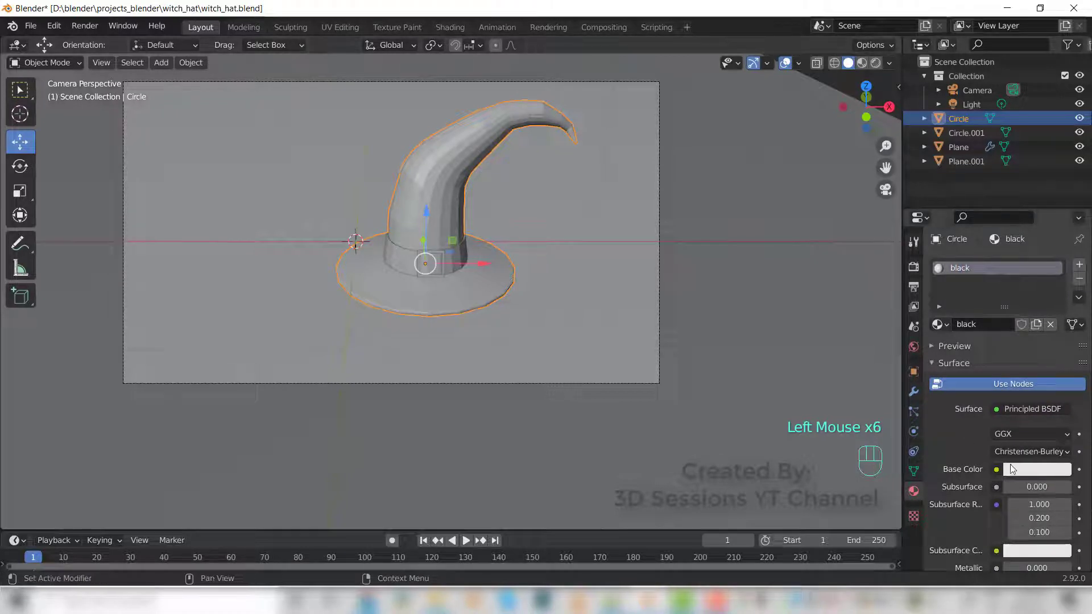
# Step: Set the black material's base colour to hex 1E1D18
pyautogui.click(1036, 470)
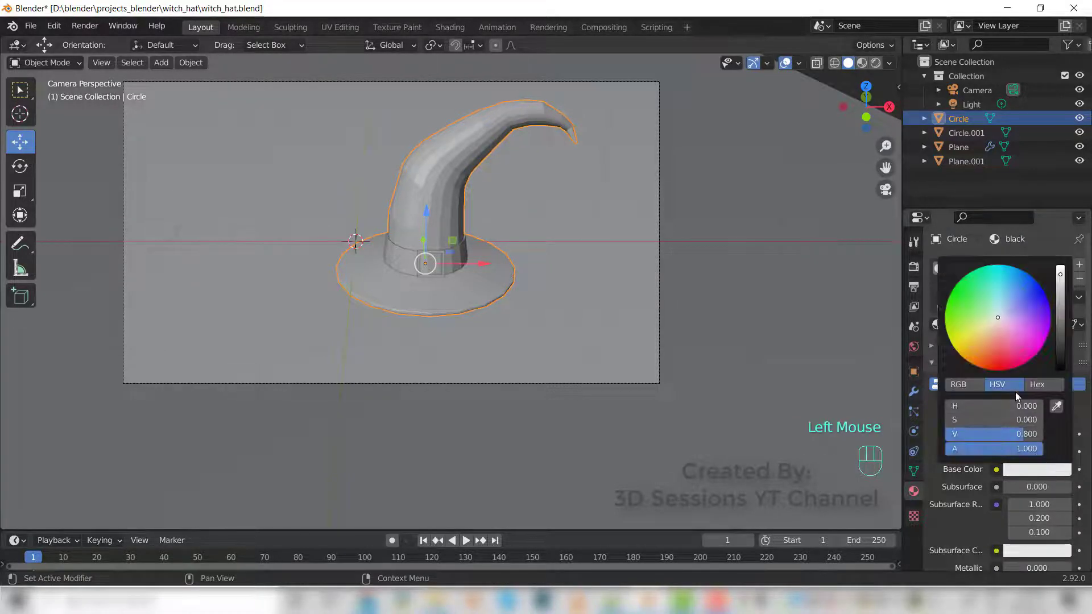
pyautogui.click(1033, 387)
pyautogui.click(993, 406)
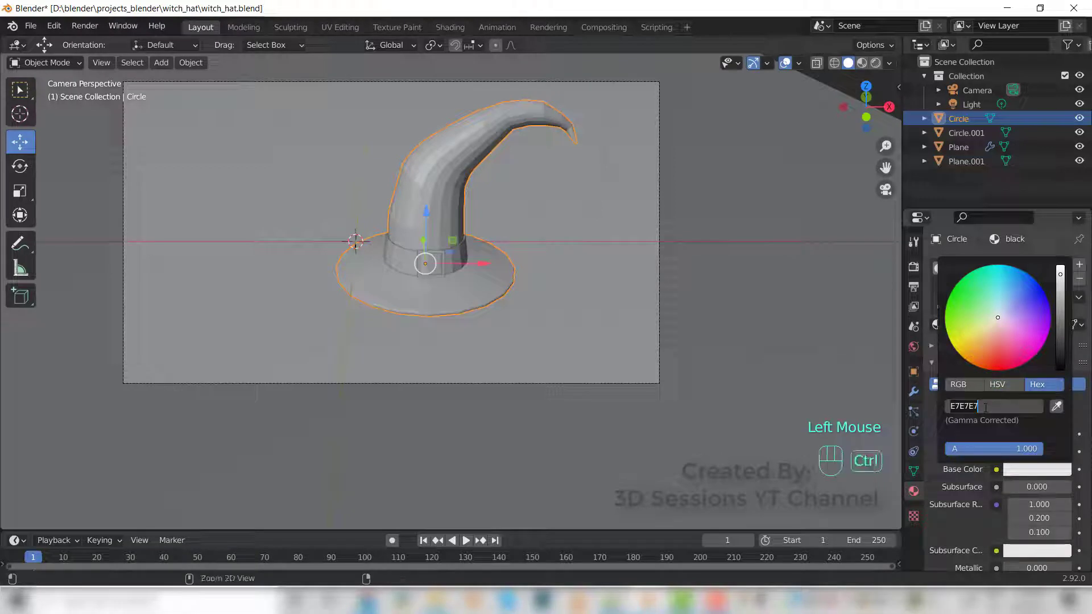
pyautogui.write('1E1D18')
pyautogui.press('Return')
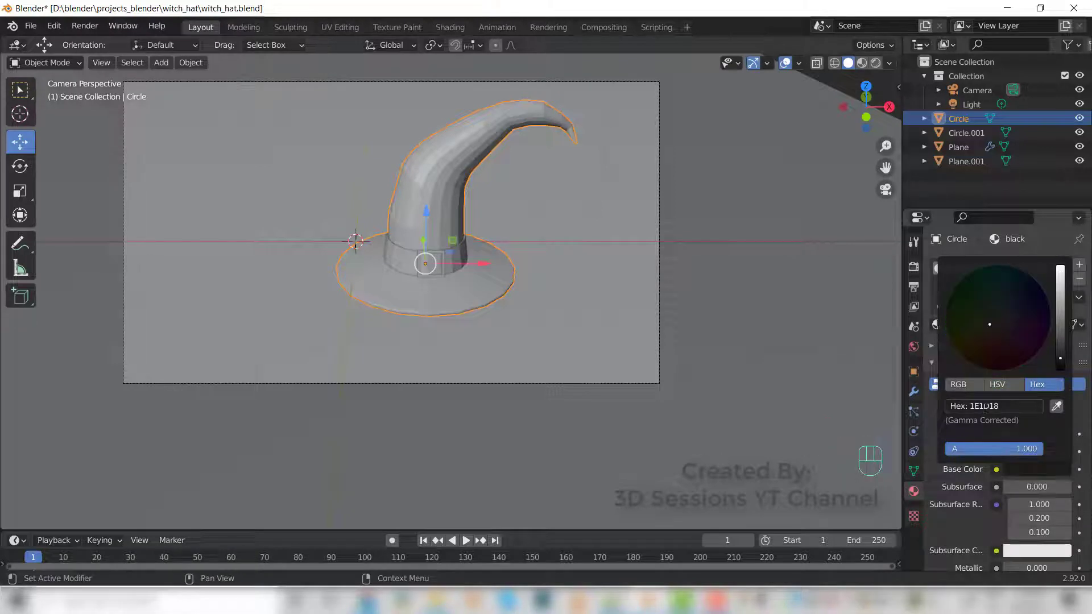
# Step: Switch the viewport to Material Preview and recentre the hat
pyautogui.press('z')
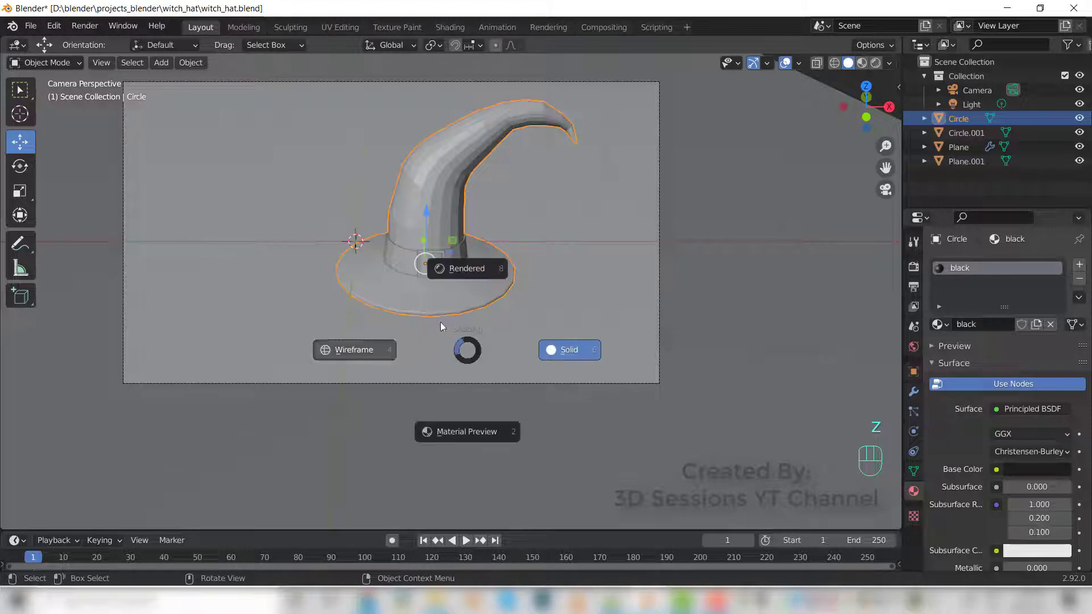
pyautogui.click(490, 435)
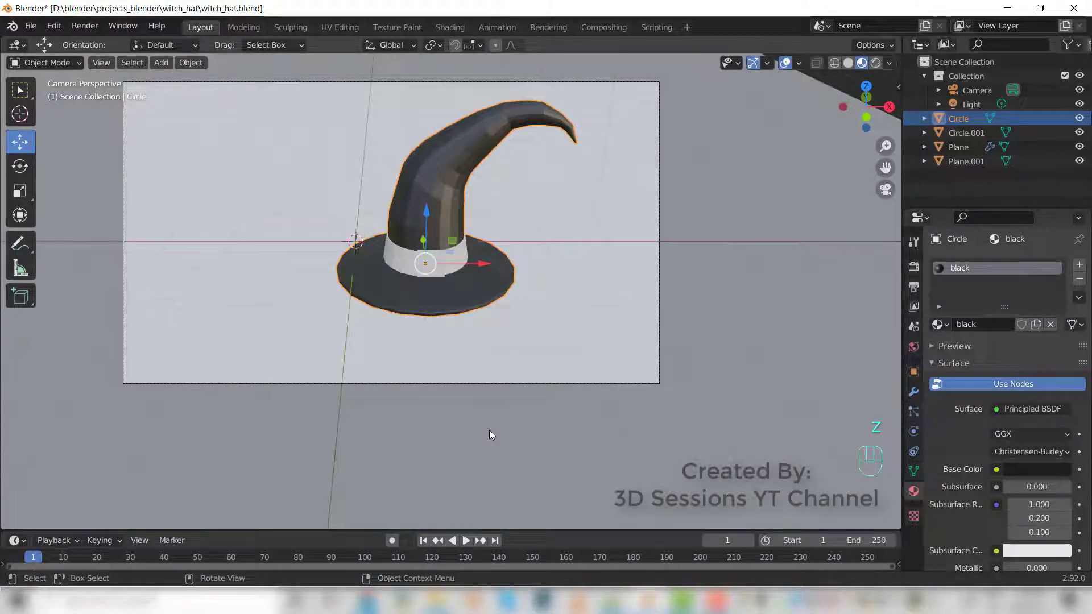
pyautogui.keyDown('shift'); pyautogui.moveTo(456, 207); pyautogui.dragTo(470, 224, button='middle'); pyautogui.keyUp('shift')
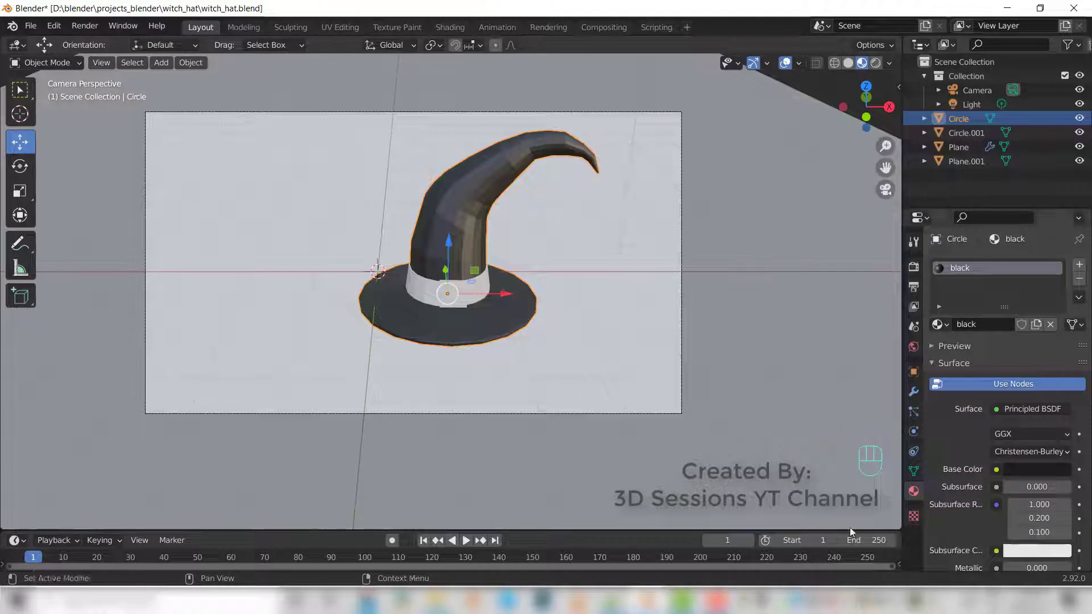
# Step: Create a new material named 'belt' on the hat band
pyautogui.click(422, 297)
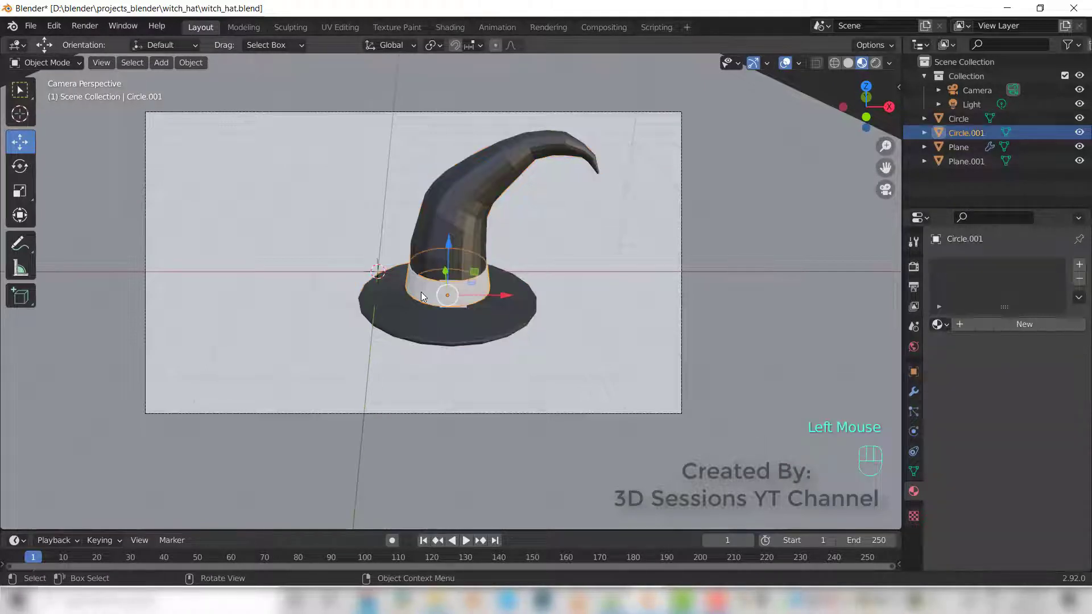
pyautogui.click(1079, 265)
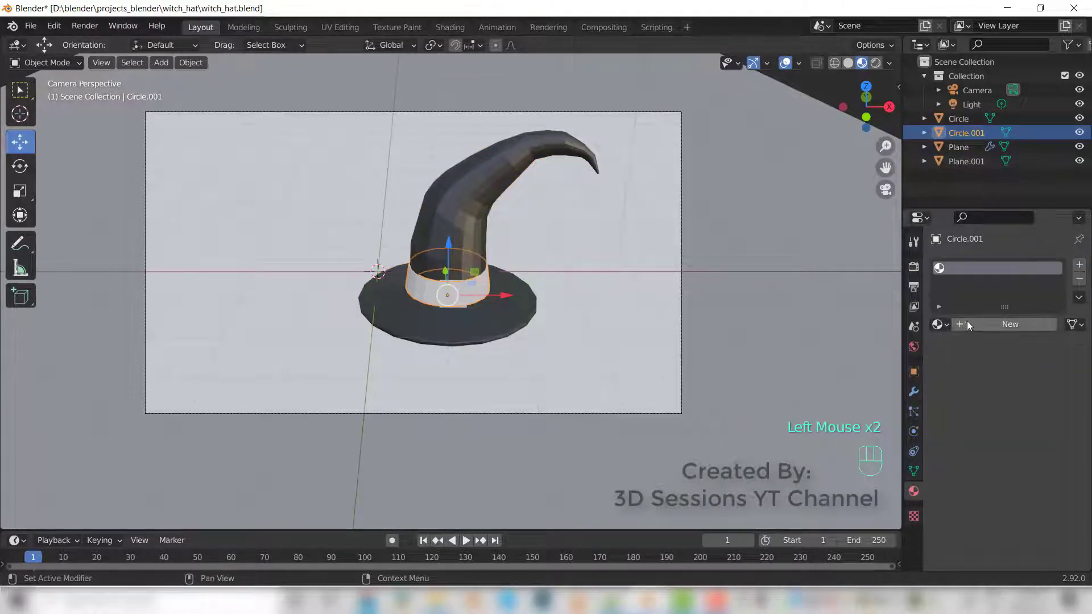
pyautogui.click(961, 322)
pyautogui.doubleClick(959, 268)
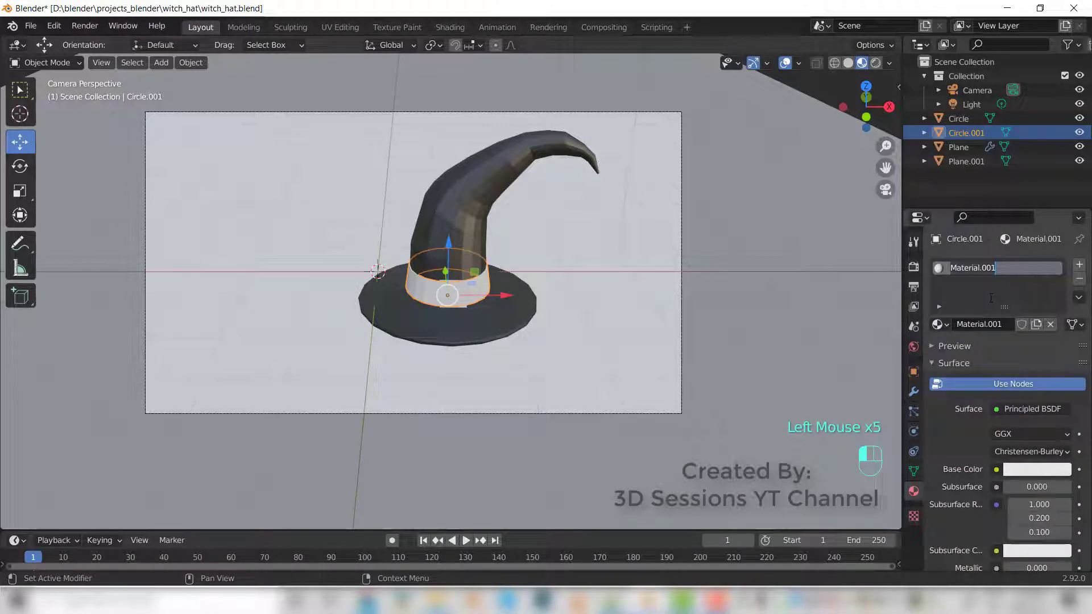
pyautogui.write('belt')
pyautogui.press('Return')
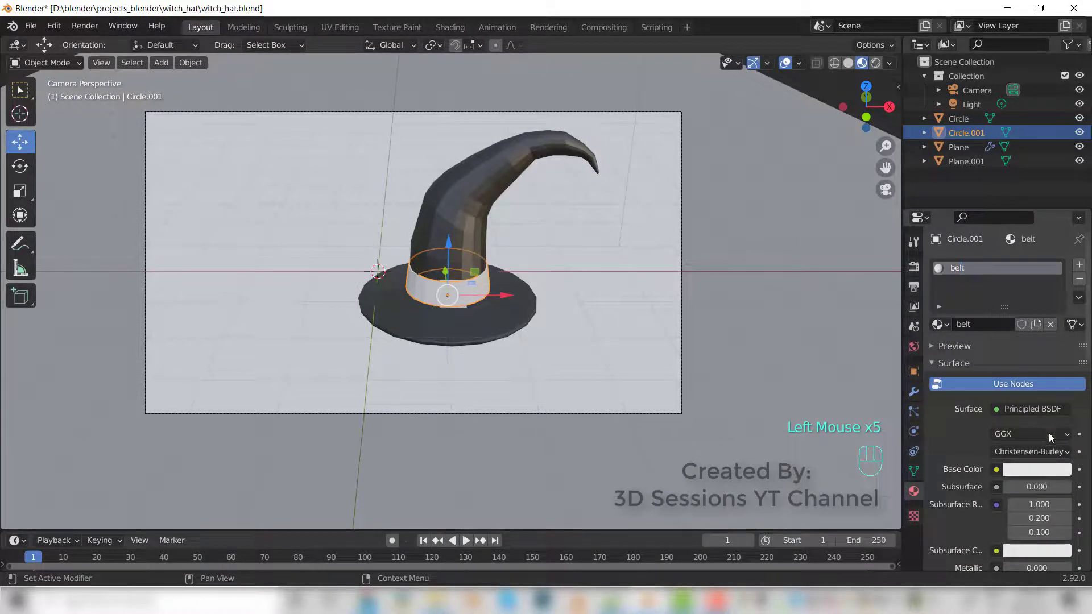
# Step: Set the belt material's base colour to purple hex 311E48
pyautogui.click(1042, 470)
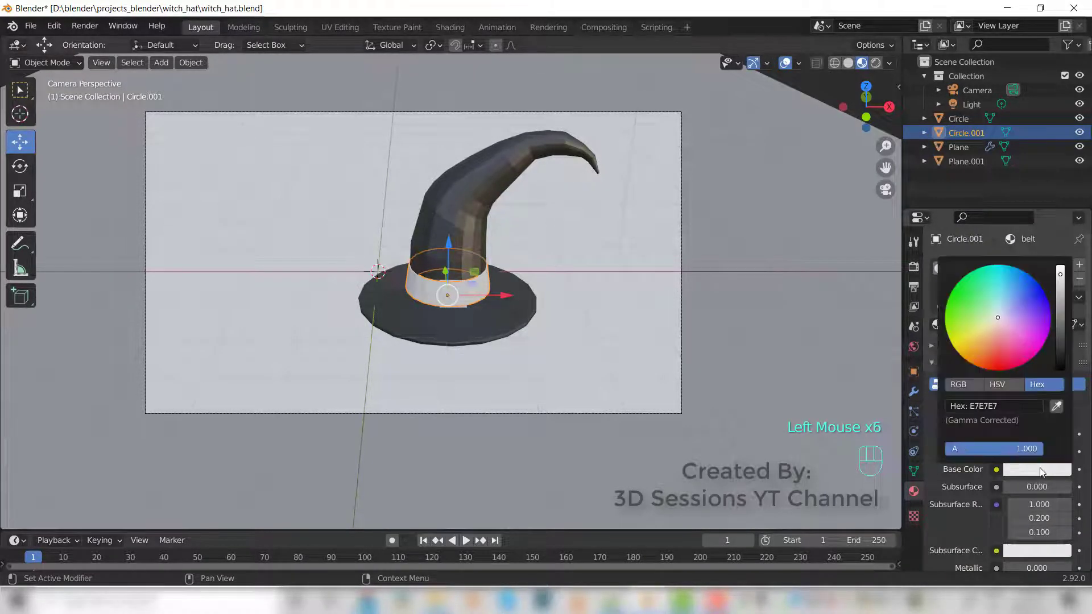
pyautogui.click(976, 406)
pyautogui.write('311E48')
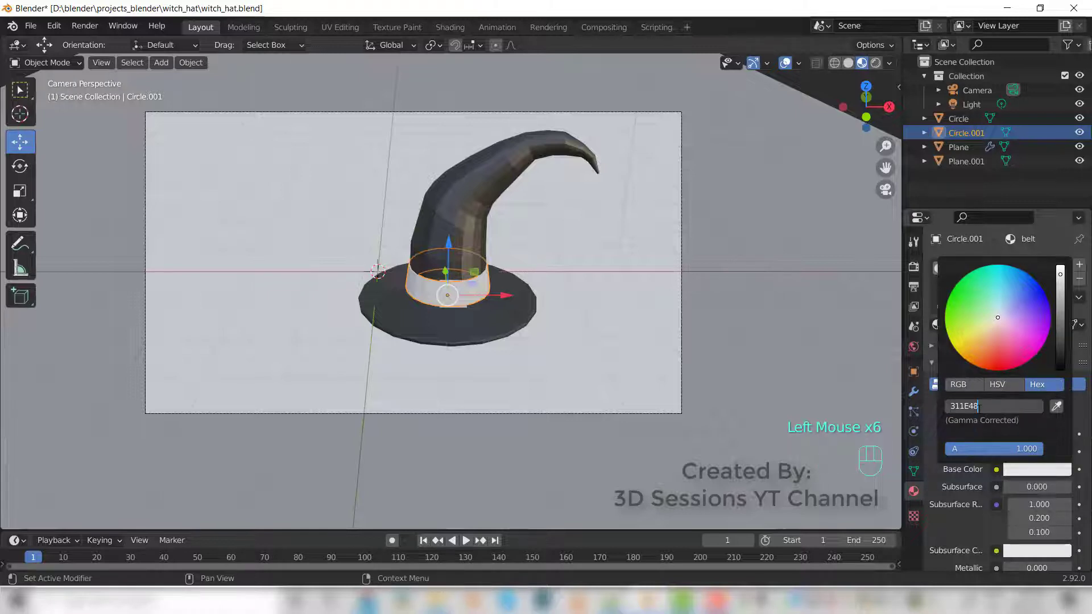
pyautogui.press('Return')
# Step: Create a new material named 'yellow' on the buckle
pyautogui.scroll(2, 431, 347)
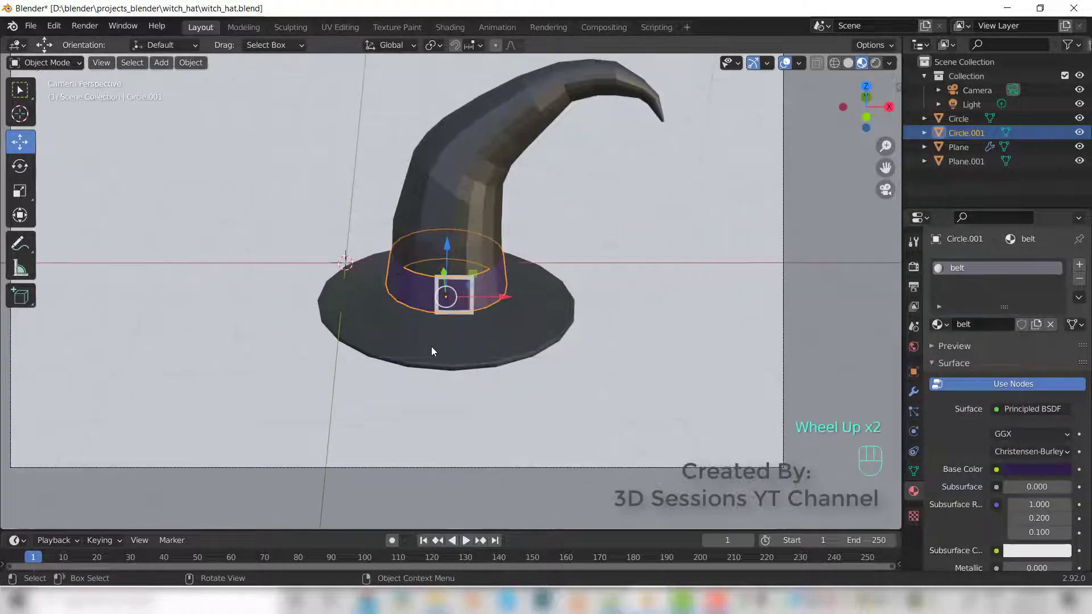
pyautogui.moveTo(431, 348); pyautogui.dragTo(593, 370, button='middle')
pyautogui.click(625, 310)
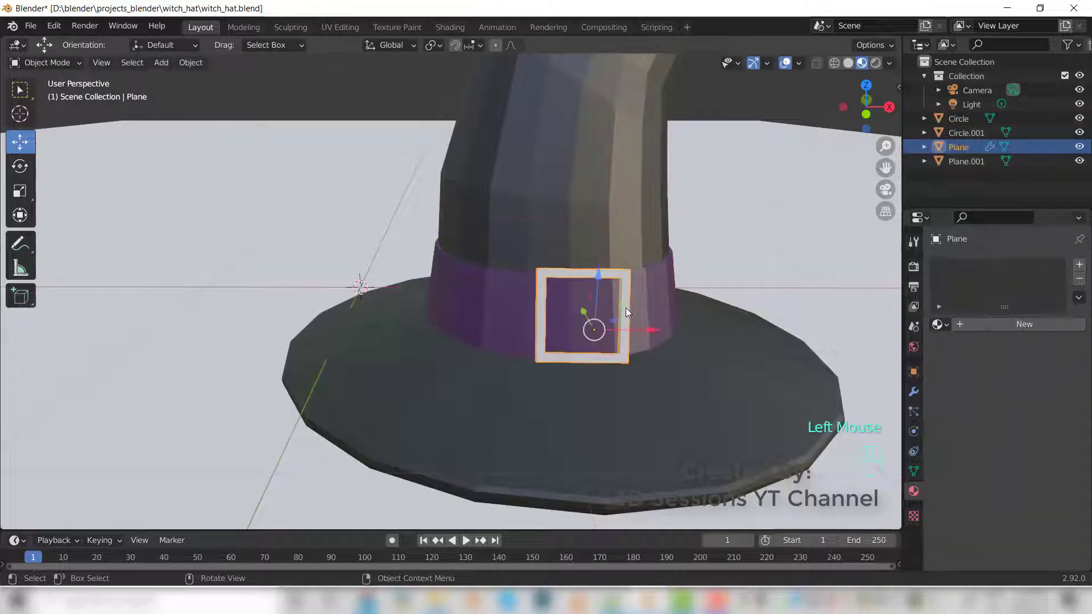
pyautogui.click(1079, 265)
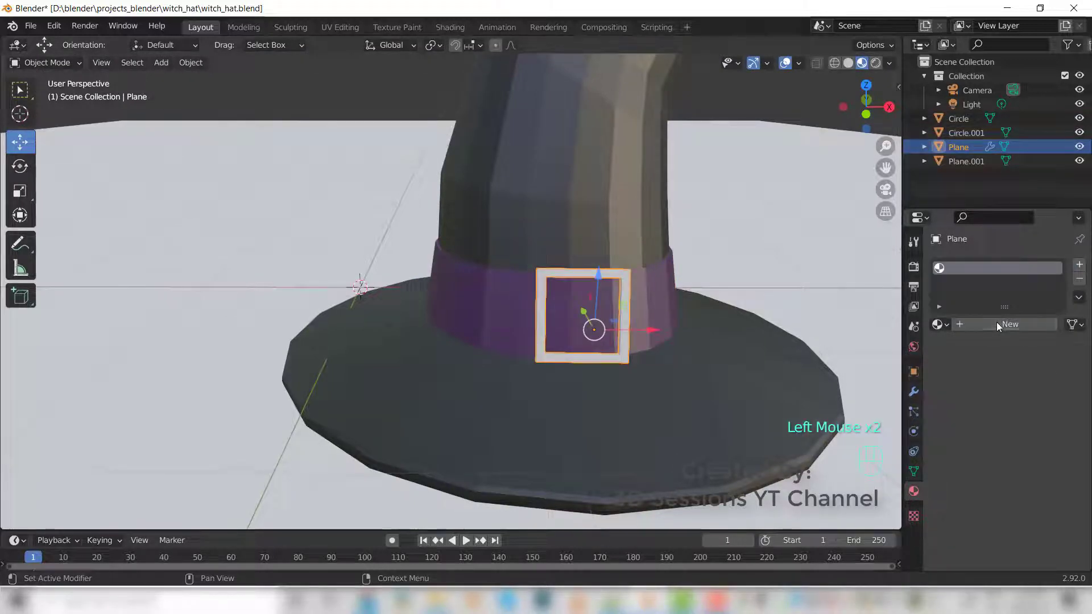
pyautogui.click(958, 329)
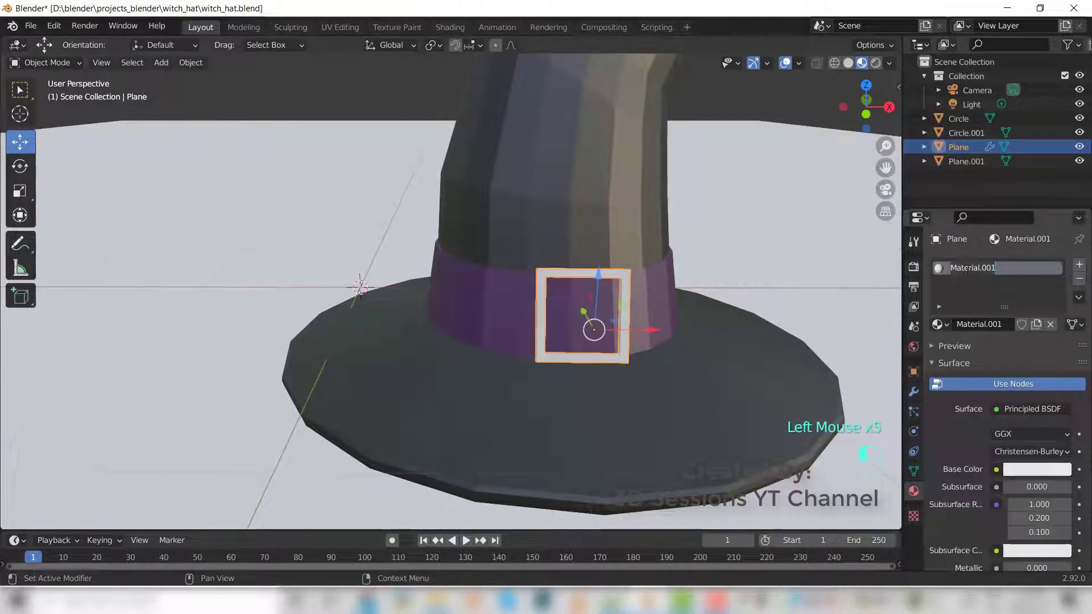
pyautogui.write('yellow')
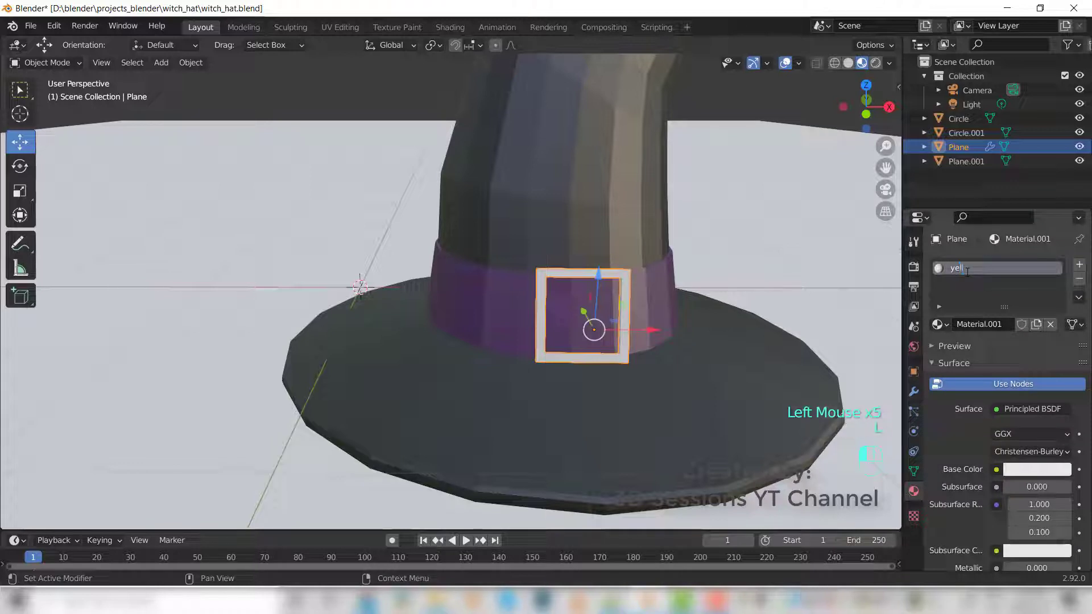
pyautogui.press('Return')
# Step: Set the yellow material's base colour to hex EAB348
pyautogui.click(1027, 466)
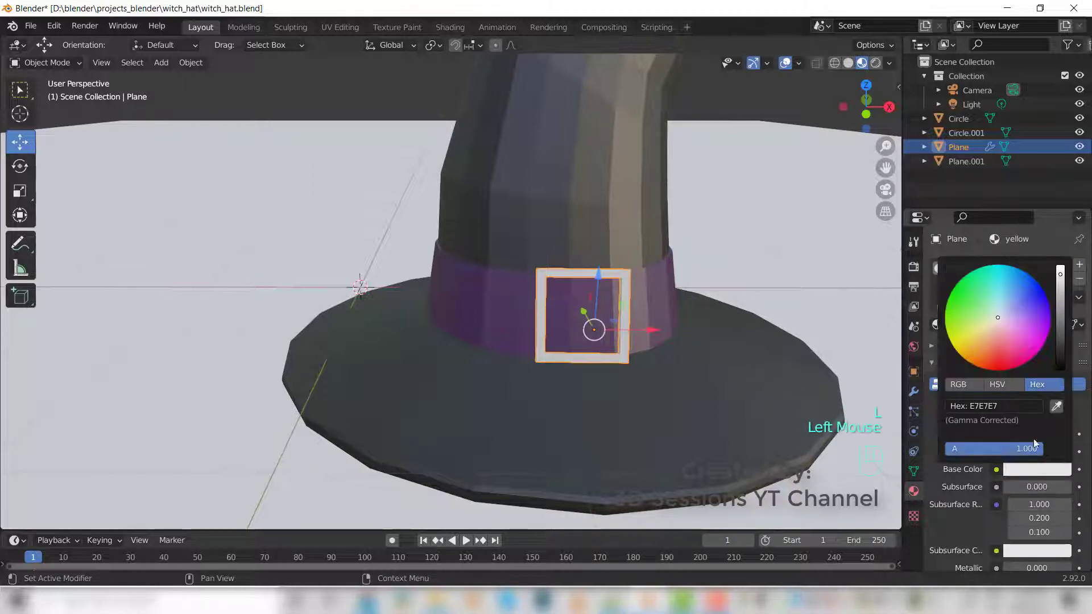
pyautogui.click(1004, 406)
pyautogui.write('EAB348')
pyautogui.press('Return')
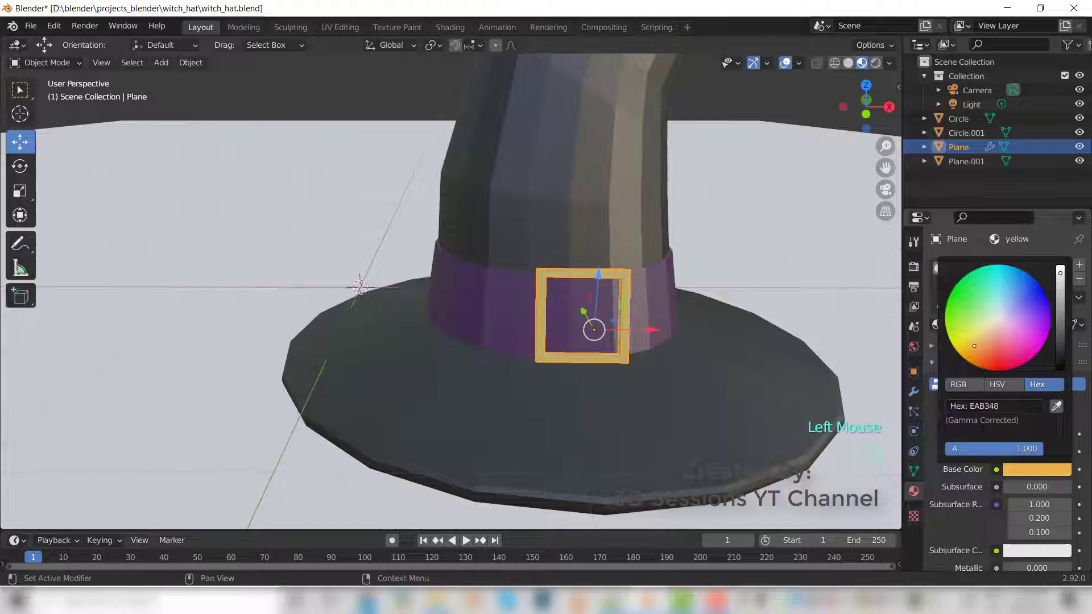
pyautogui.click(604, 407)
pyautogui.scroll(2, 585, 366)
pyautogui.scroll(-1, 640, 371)
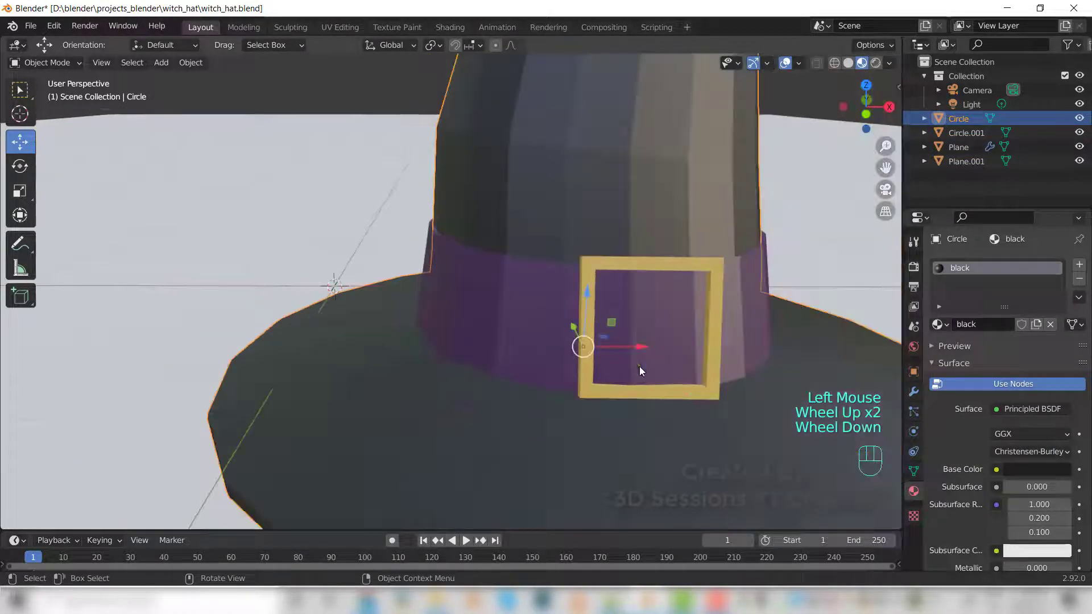
pyautogui.scroll(-3, 204, 384)
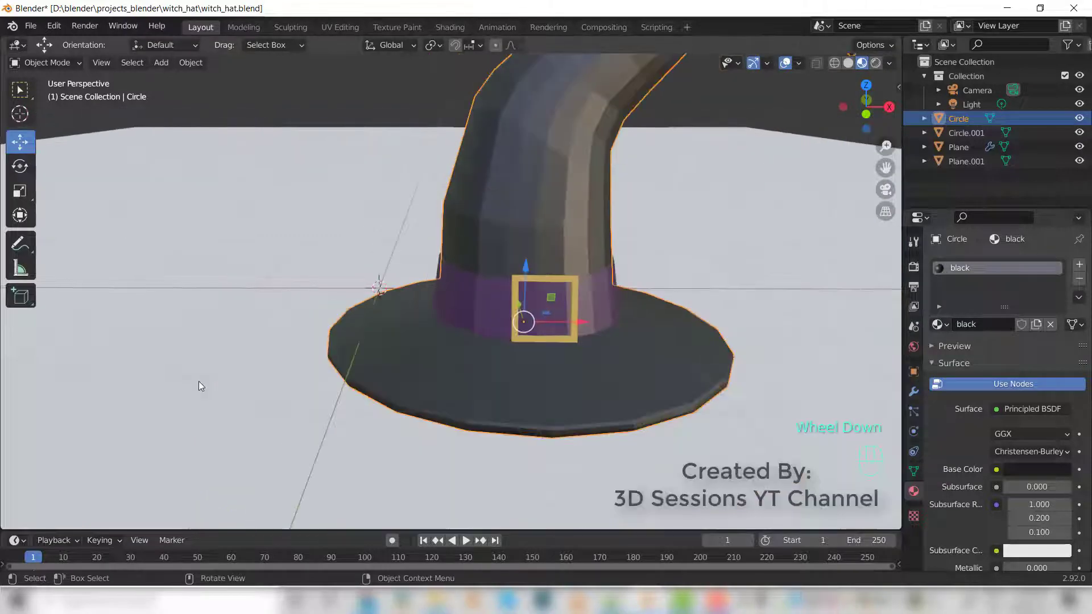
# Step: Create a new material named 'bg' on the ground plane Plane.001
pyautogui.click(207, 387)
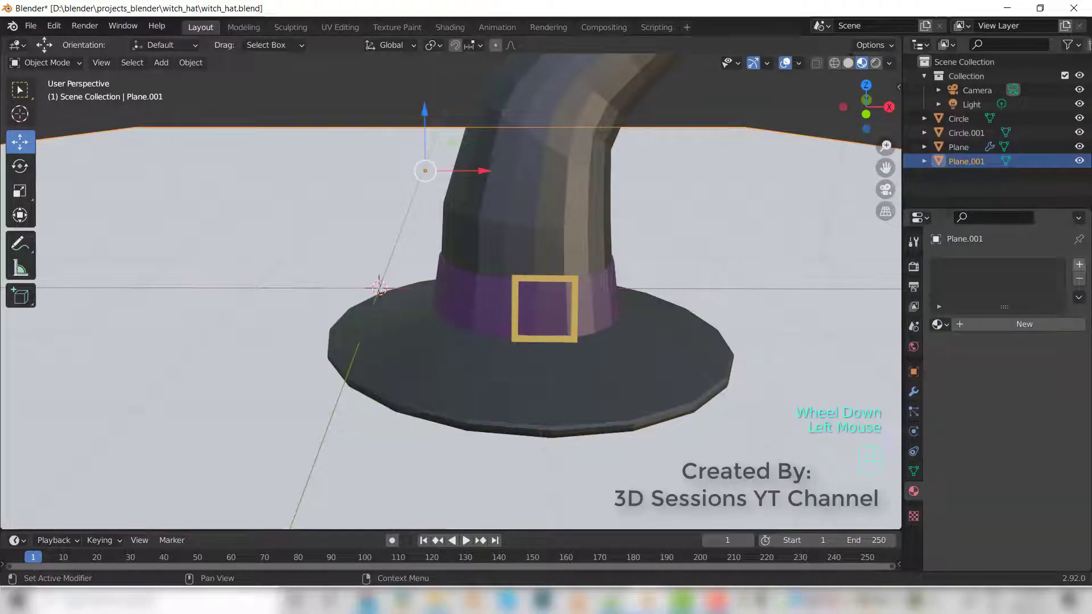
pyautogui.click(1080, 266)
pyautogui.click(961, 324)
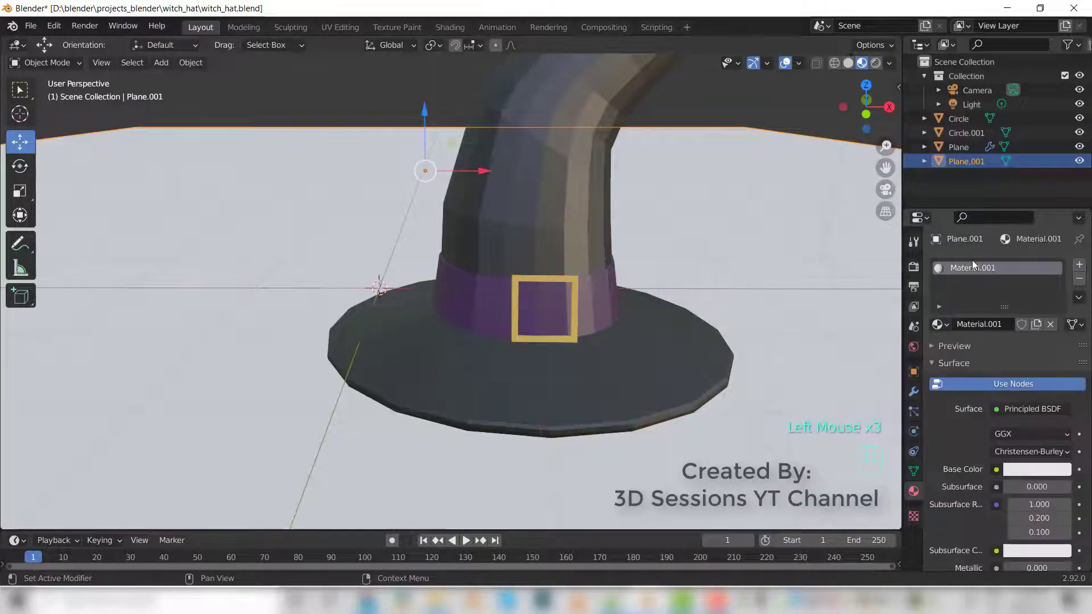
pyautogui.doubleClick(973, 266)
pyautogui.write('bg')
pyautogui.press('Return')
# Step: Set the bg material's base colour to purple-grey hex 5D5465
pyautogui.click(1037, 469)
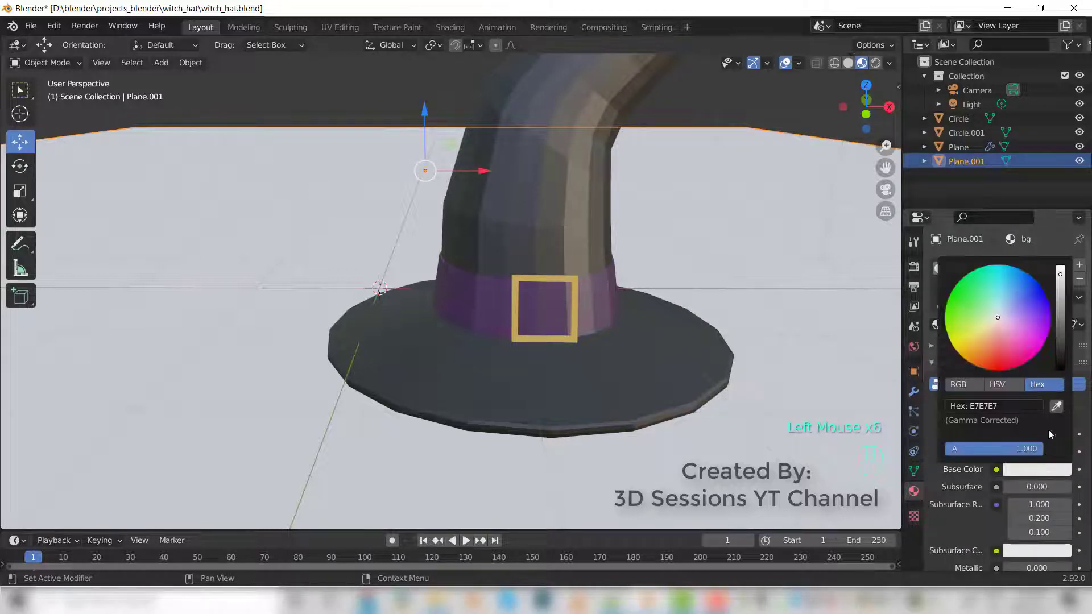
pyautogui.click(995, 406)
pyautogui.hotkey('ctrl', 'v')
pyautogui.press('Return')
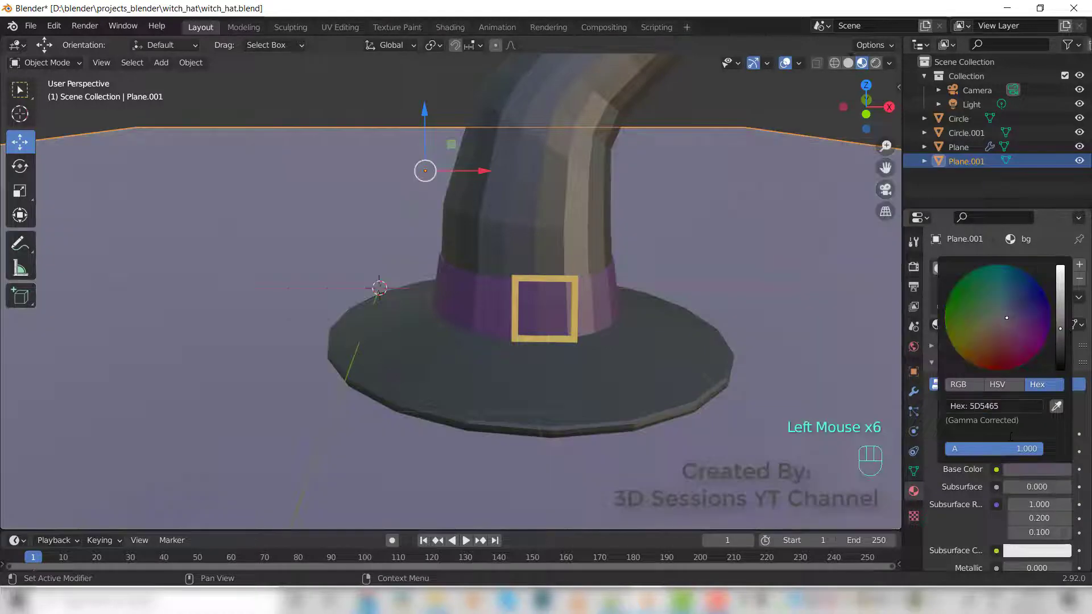
pyautogui.scroll(-2, 105, 412)
pyautogui.scroll(2, 363, 385)
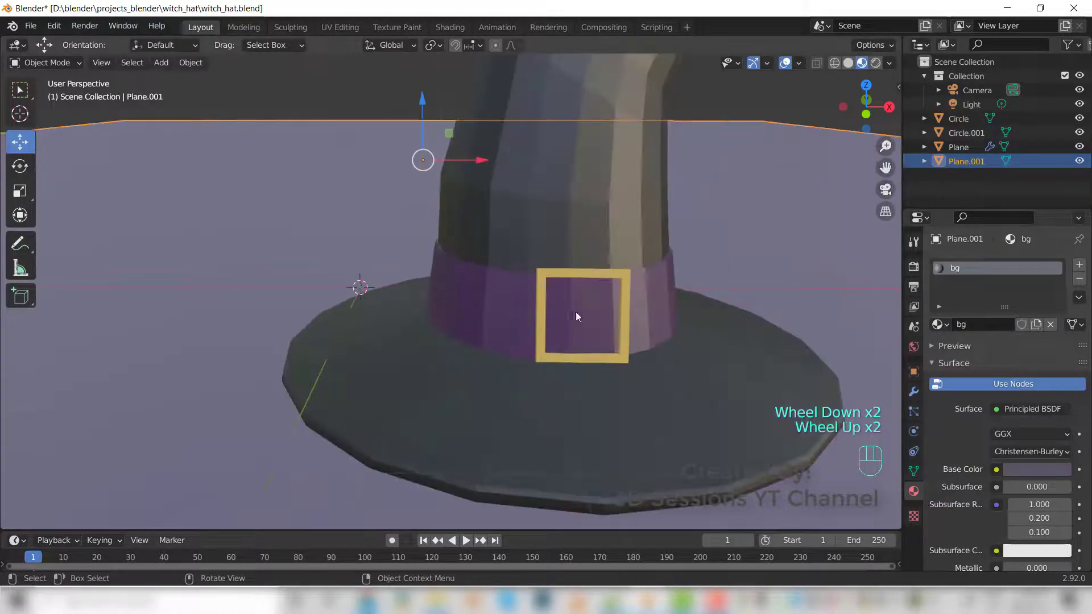
pyautogui.click(543, 275)
# Step: Set the yellow buckle material's roughness to 0.2, after first trying 0.3
pyautogui.scroll(-3, 1000, 495)
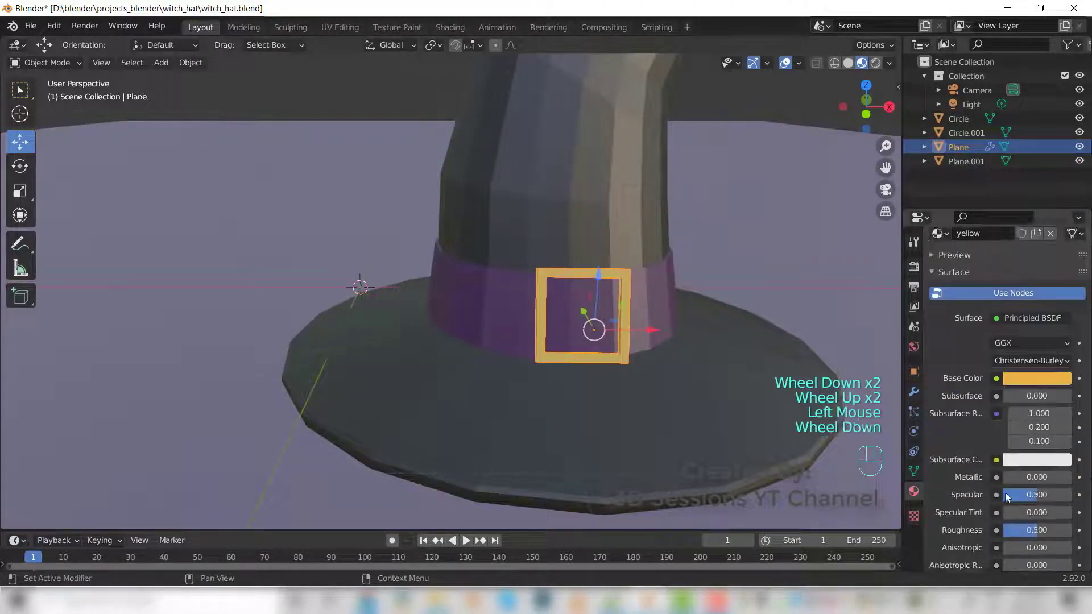
pyautogui.click(1052, 462)
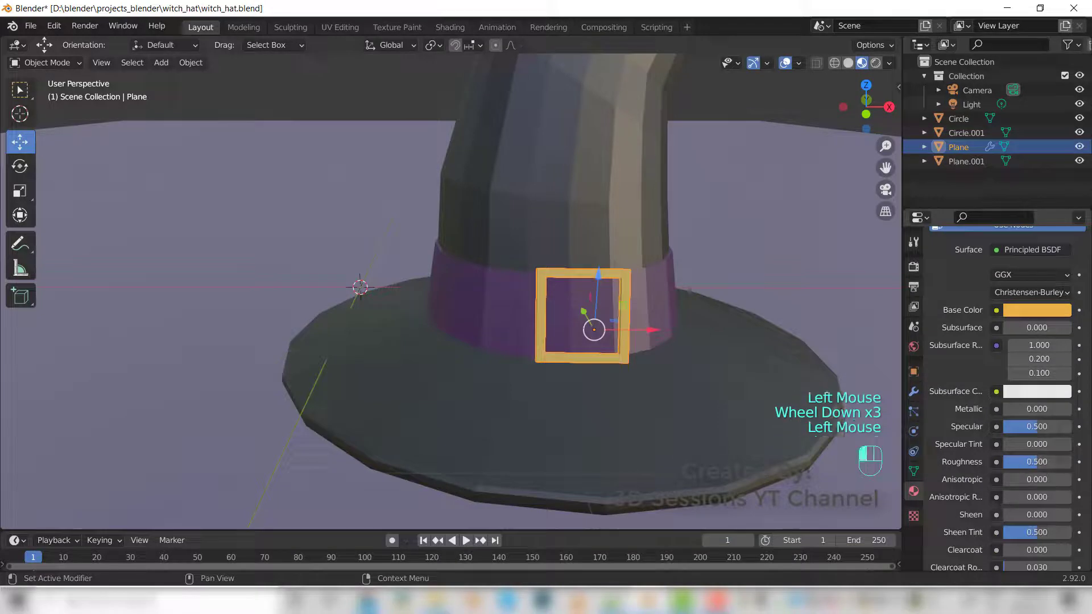
pyautogui.write('0')
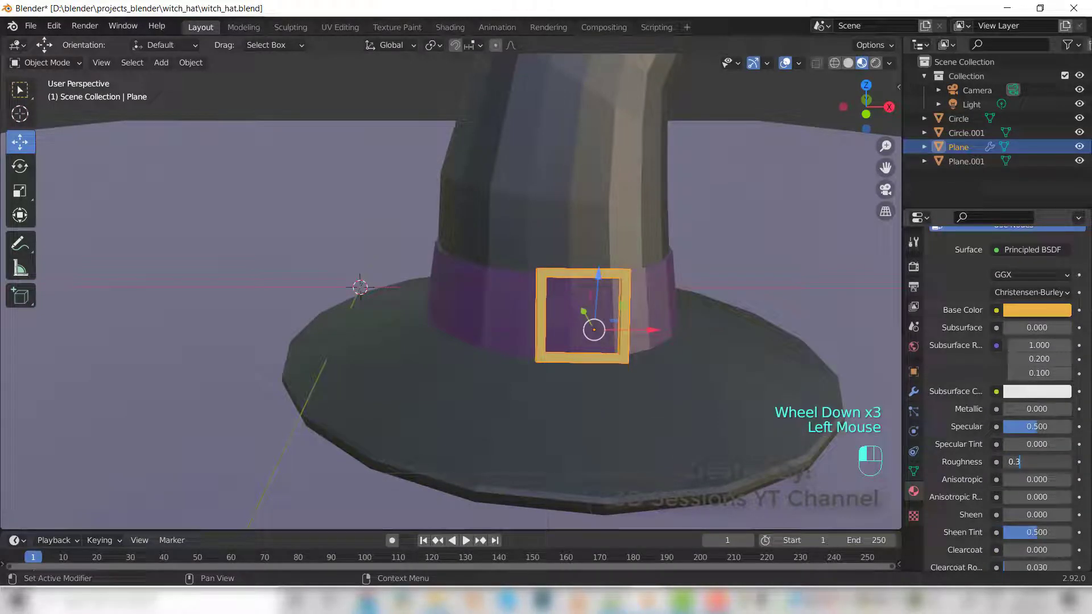
pyautogui.write('.3')
pyautogui.press('Return')
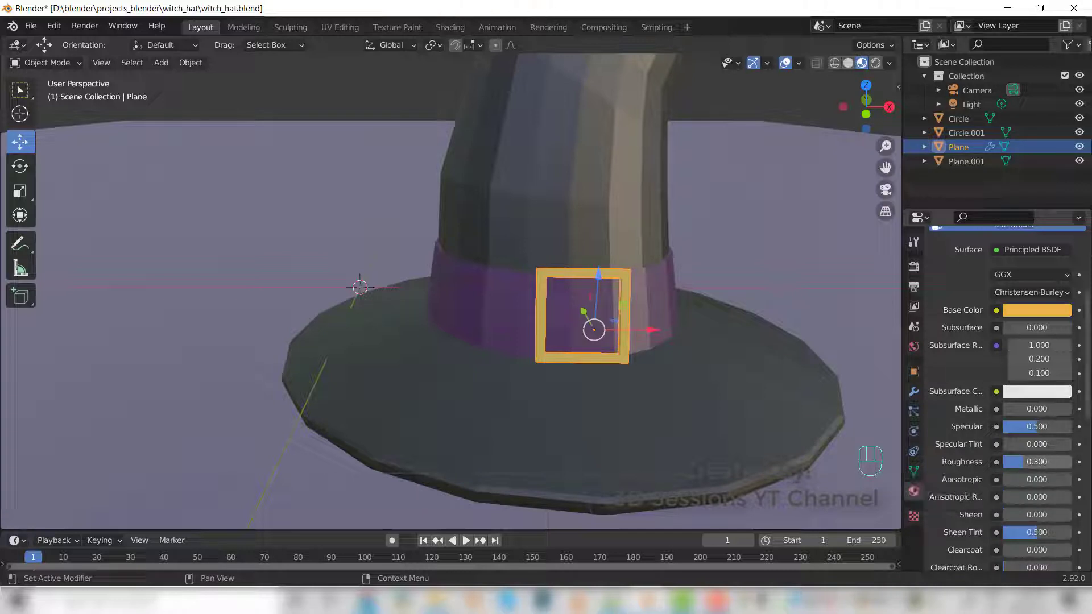
pyautogui.click(1030, 462)
pyautogui.write('0.2')
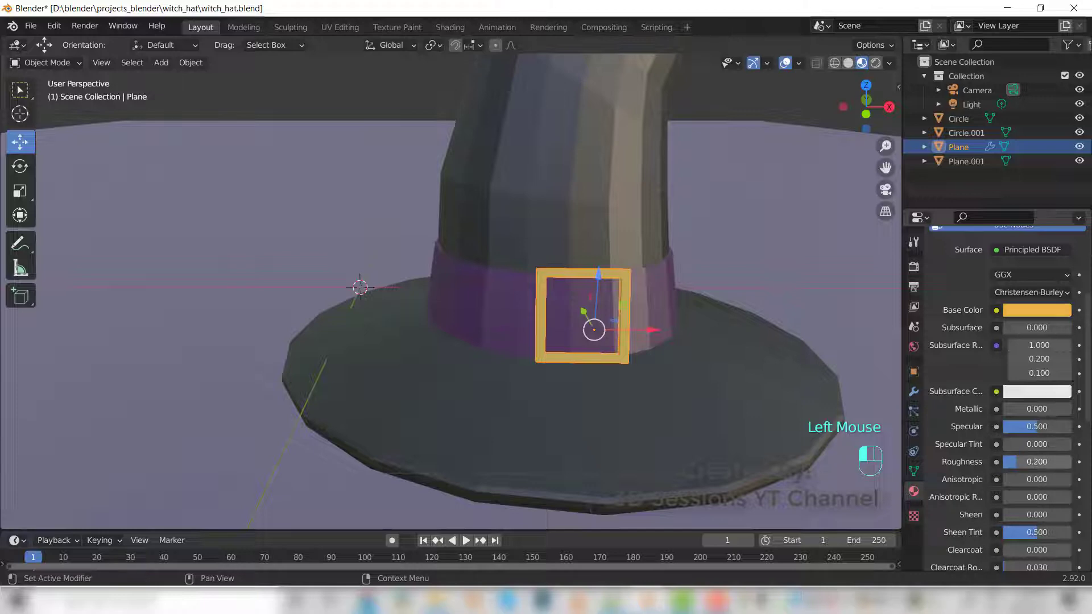
pyautogui.press('Return')
pyautogui.scroll(2, 666, 311)
pyautogui.scroll(-1, 731, 324)
pyautogui.scroll(-1, 733, 322)
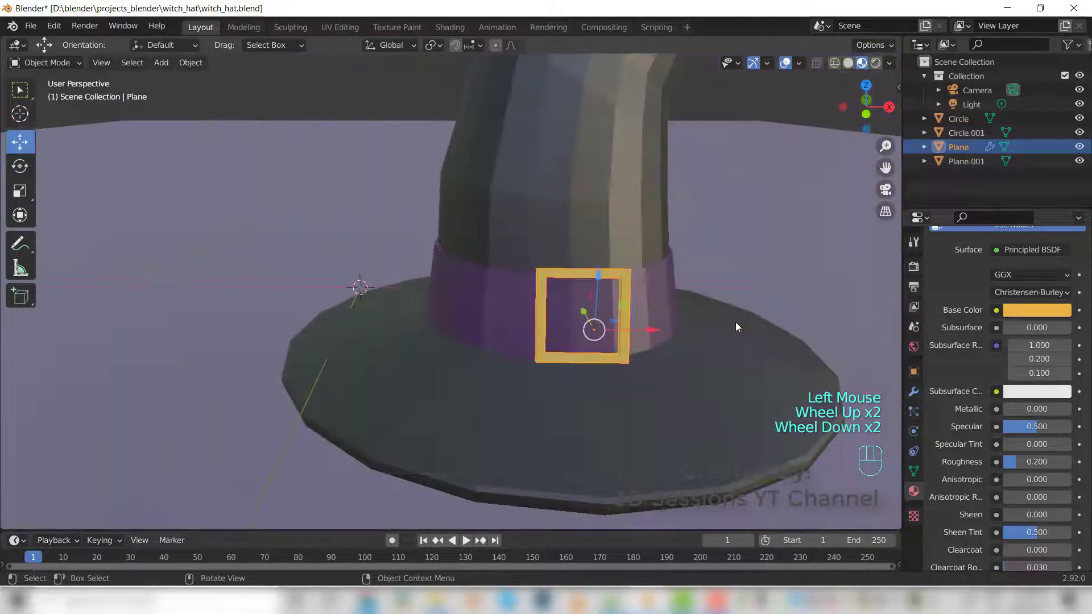
pyautogui.keyDown('shift'); pyautogui.moveTo(733, 322); pyautogui.dragTo(546, 430, button='middle'); pyautogui.keyUp('shift')
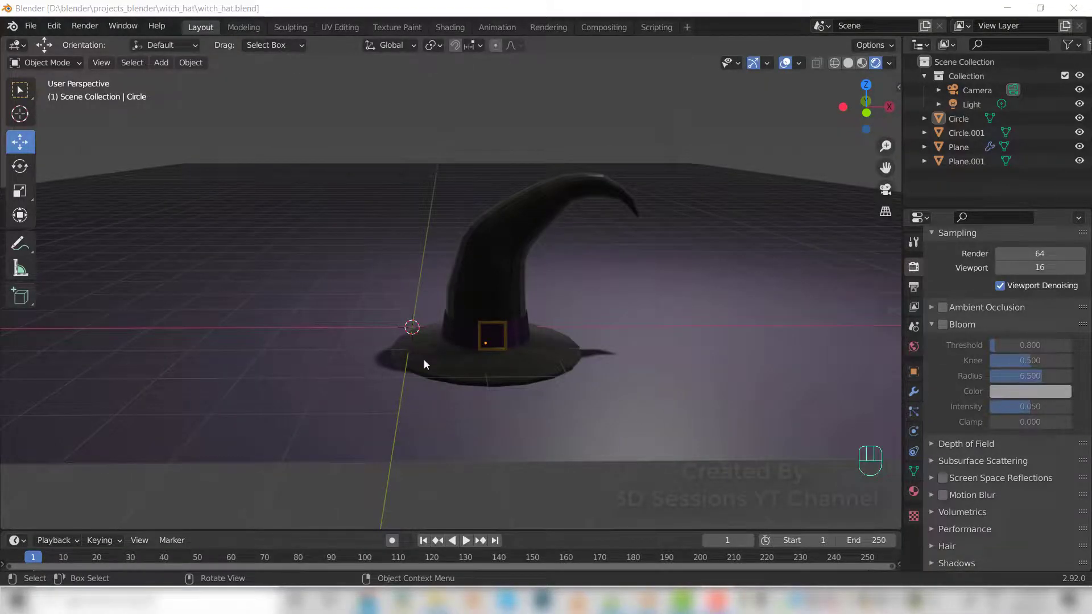
# Step: View through the camera and enable Ambient Occlusion and Bloom in Eevee settings
pyautogui.click(626, 319)
pyautogui.press('KP_0')
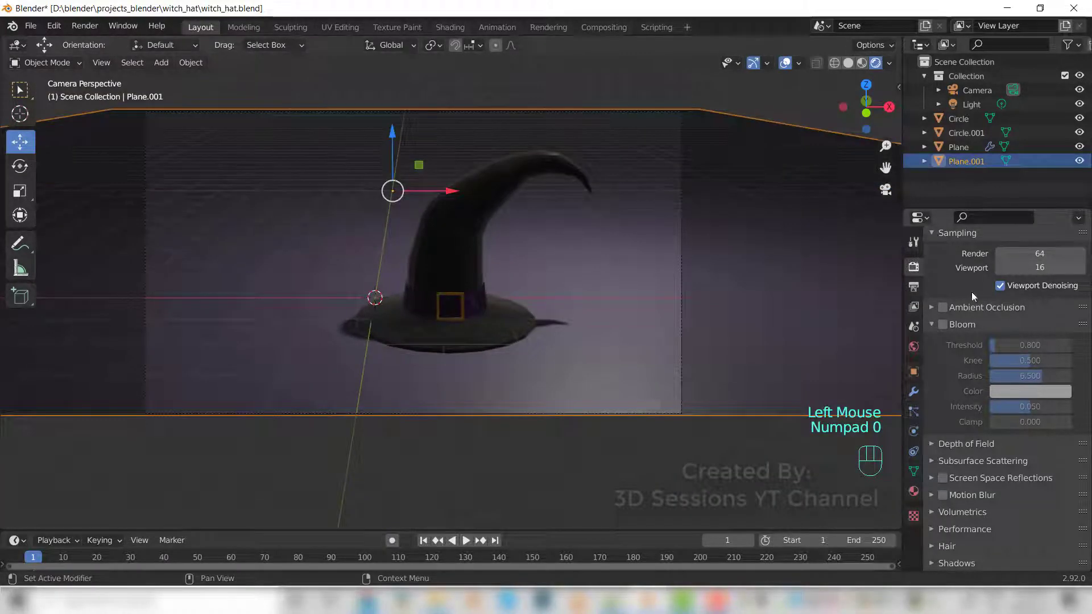
pyautogui.click(944, 309)
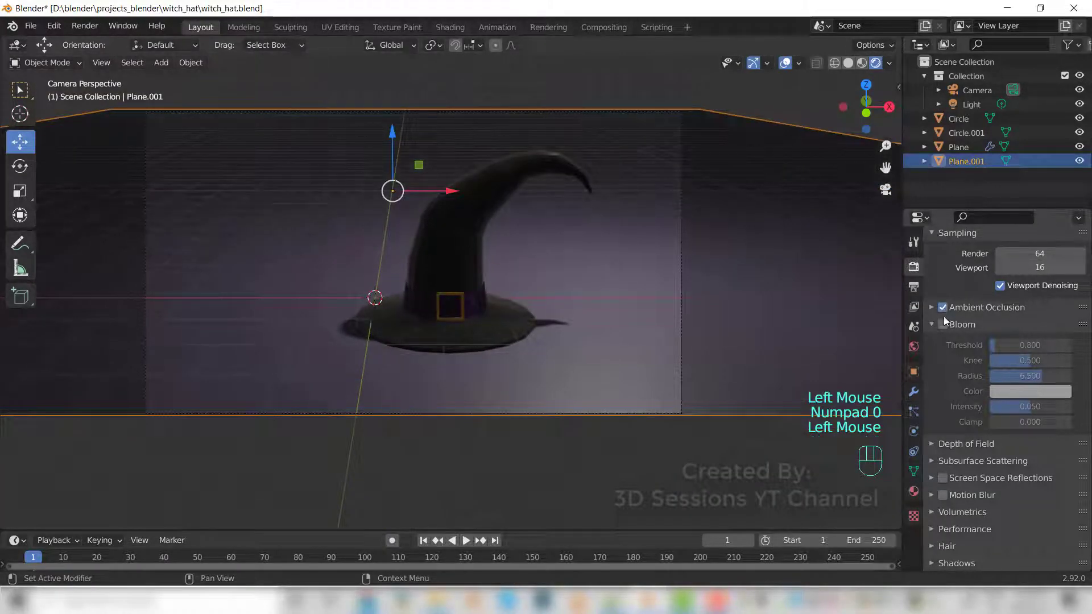
pyautogui.click(943, 324)
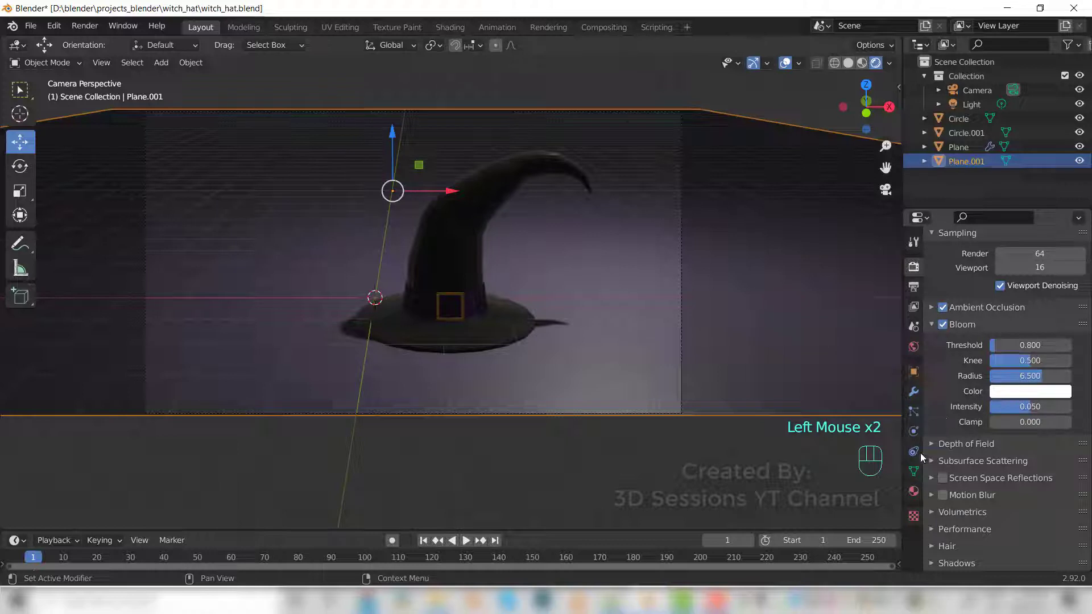
pyautogui.scroll(2, 944, 443)
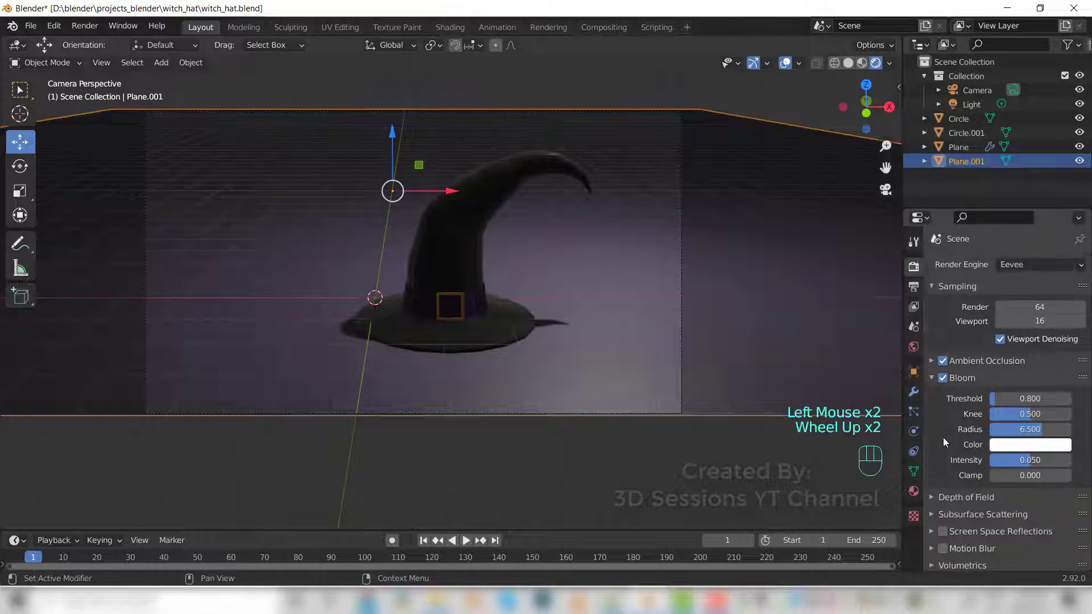
pyautogui.click(890, 63)
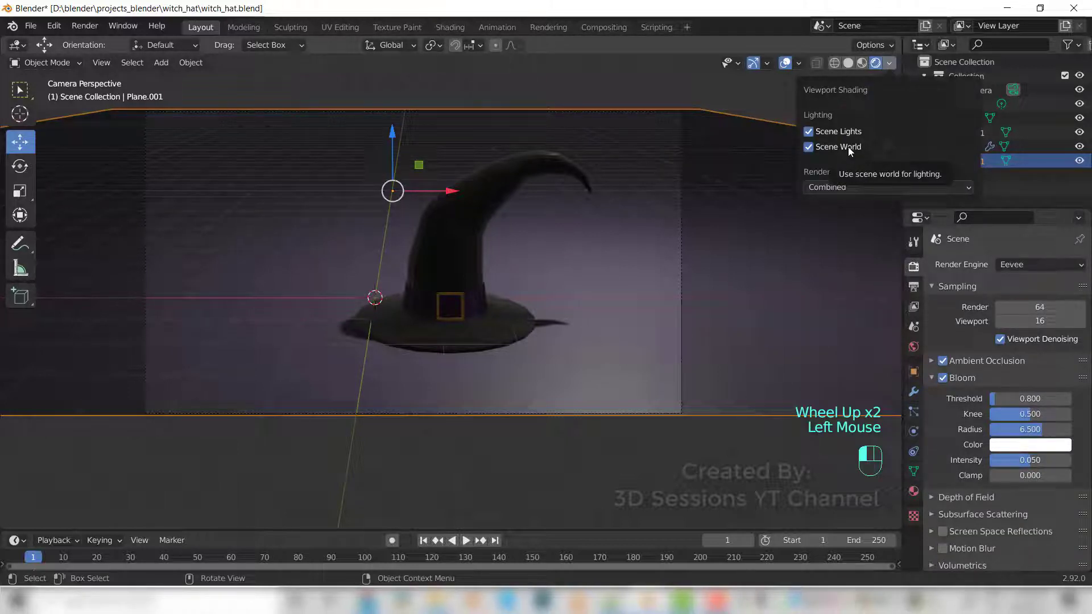
# Step: Move the point light along the Y and X axes
pyautogui.click(809, 148)
pyautogui.scroll(-3, 545, 110)
pyautogui.click(543, 108)
pyautogui.click(866, 87)
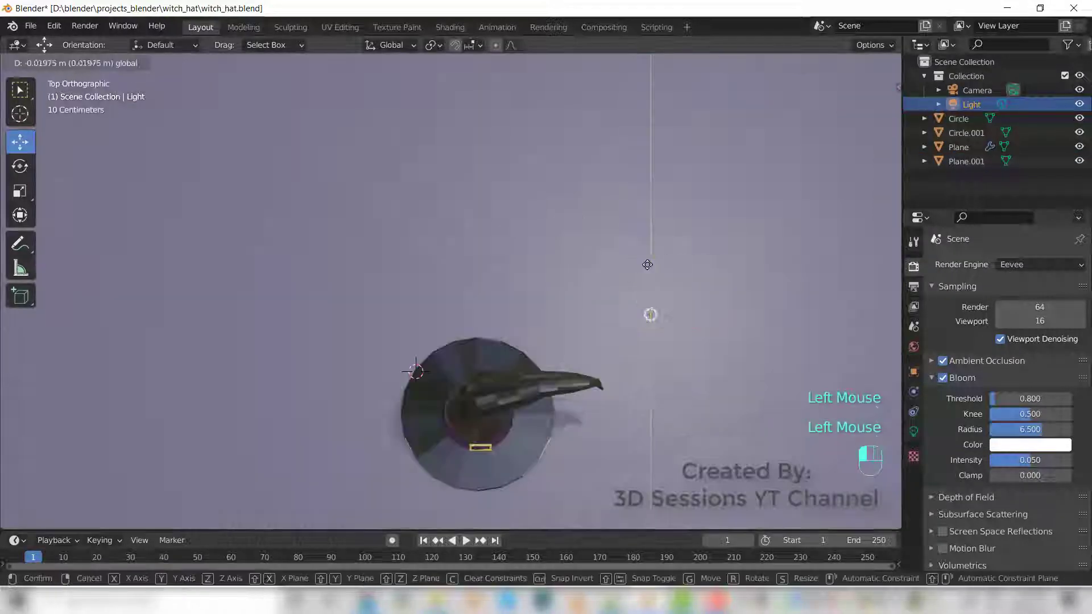
pyautogui.moveTo(649, 267); pyautogui.dragTo(650, 389)
pyautogui.moveTo(707, 434); pyautogui.dragTo(473, 413)
# Step: Try rotating the point light from the camera view, then undo the rotation
pyautogui.press('KP_0')
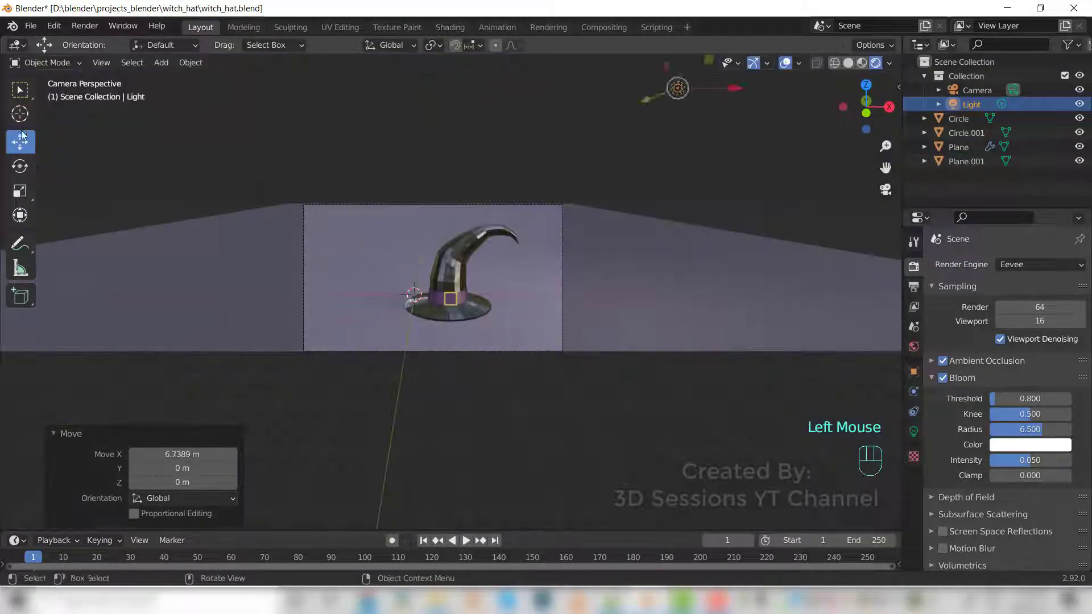
pyautogui.click(20, 166)
pyautogui.keyDown('shift'); pyautogui.moveTo(683, 102); pyautogui.dragTo(687, 135, button='middle'); pyautogui.keyUp('shift')
pyautogui.click(635, 244)
pyautogui.hotkey('ctrl', 'z')
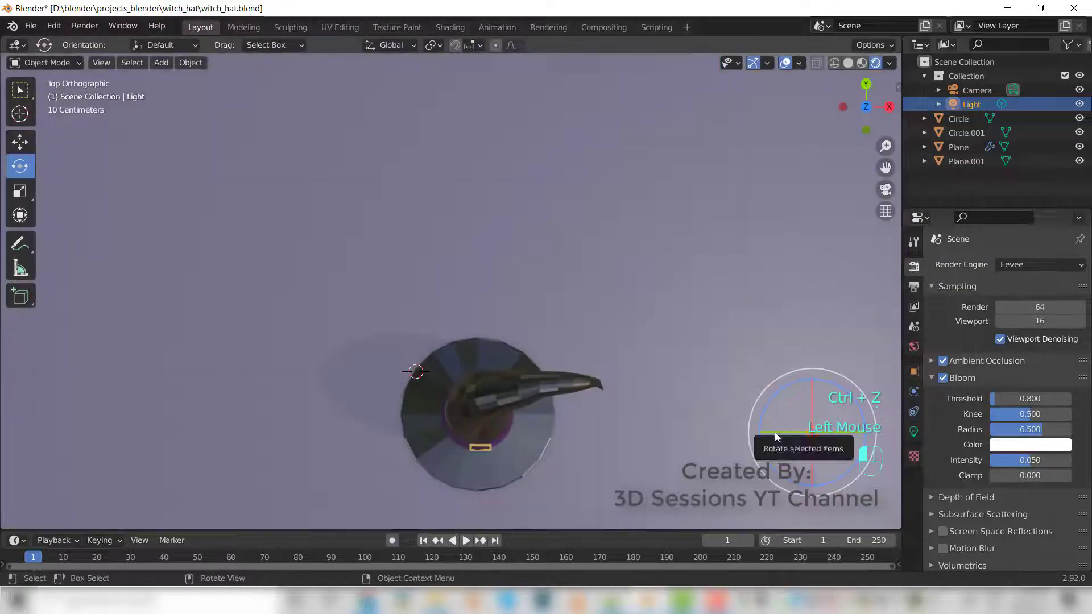
pyautogui.moveTo(775, 432); pyautogui.dragTo(643, 312)
pyautogui.press('KP_0')
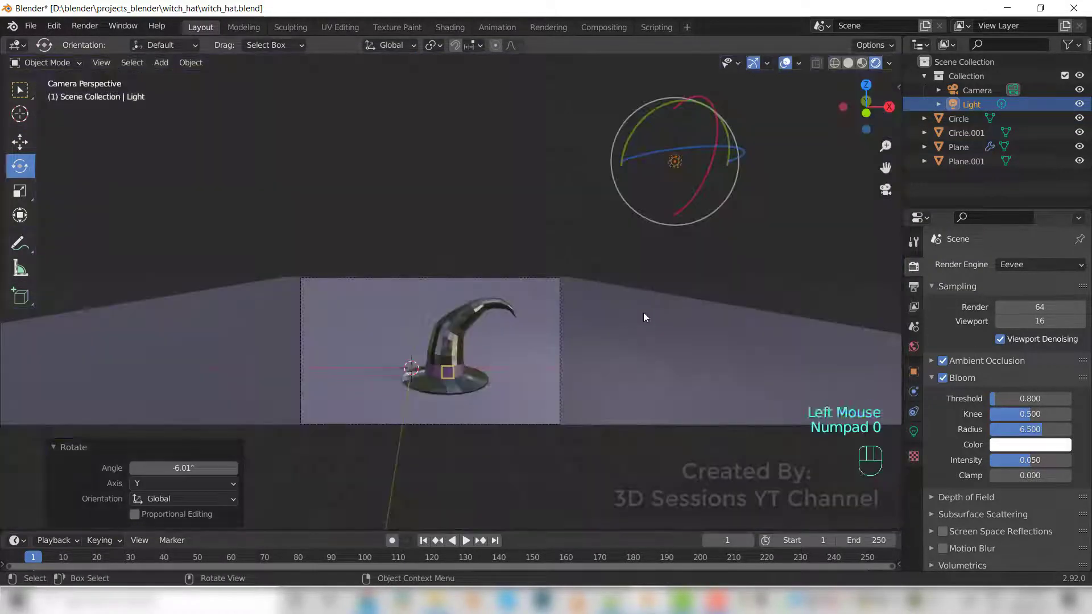
pyautogui.click(652, 111)
pyautogui.hotkey('ctrl', 'z')
# Step: Move the point light further left, then start positioning the area light
pyautogui.click(20, 141)
pyautogui.moveTo(675, 161); pyautogui.dragTo(534, 163)
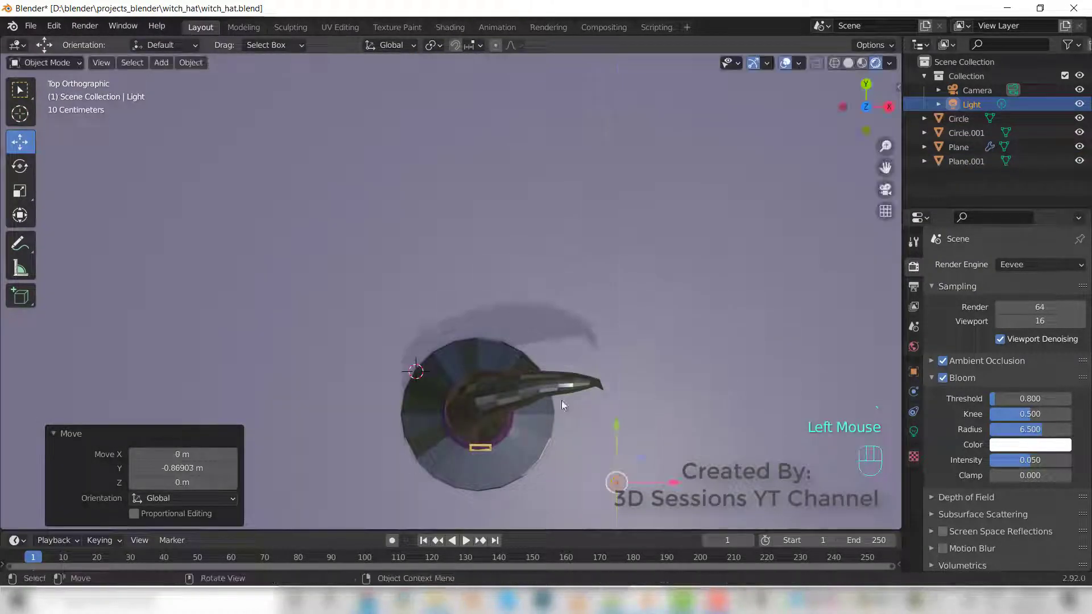
pyautogui.press('F12')
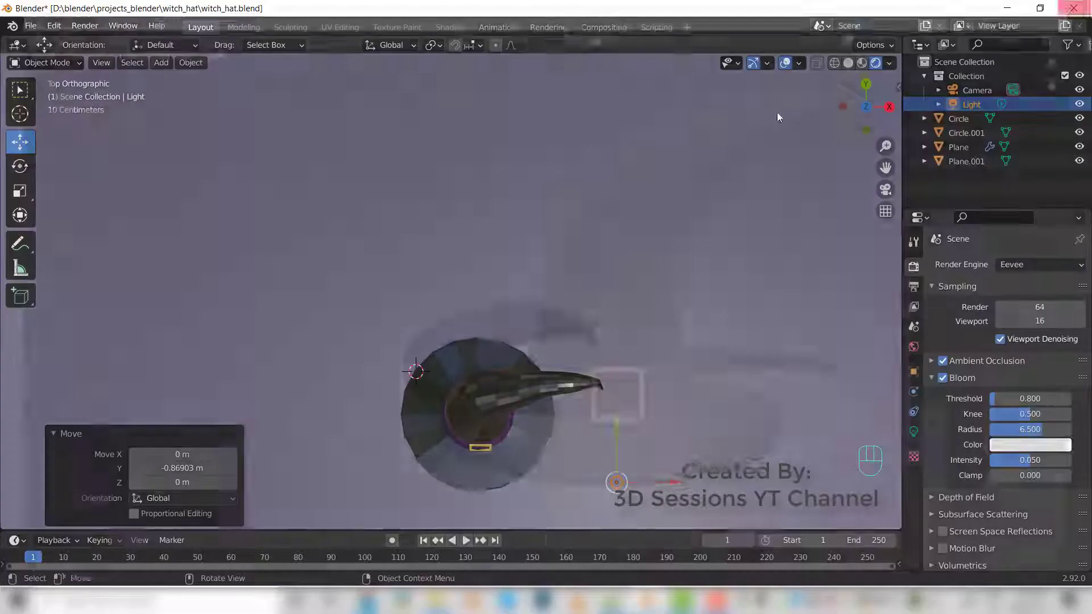
pyautogui.moveTo(621, 476); pyautogui.dragTo(462, 454)
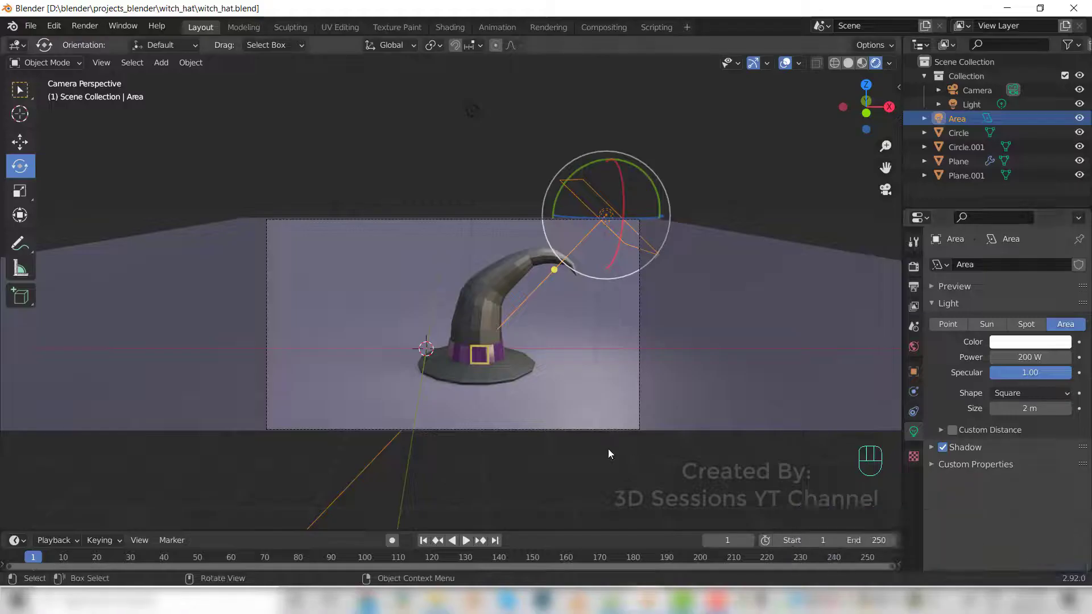
pyautogui.click(15, 149)
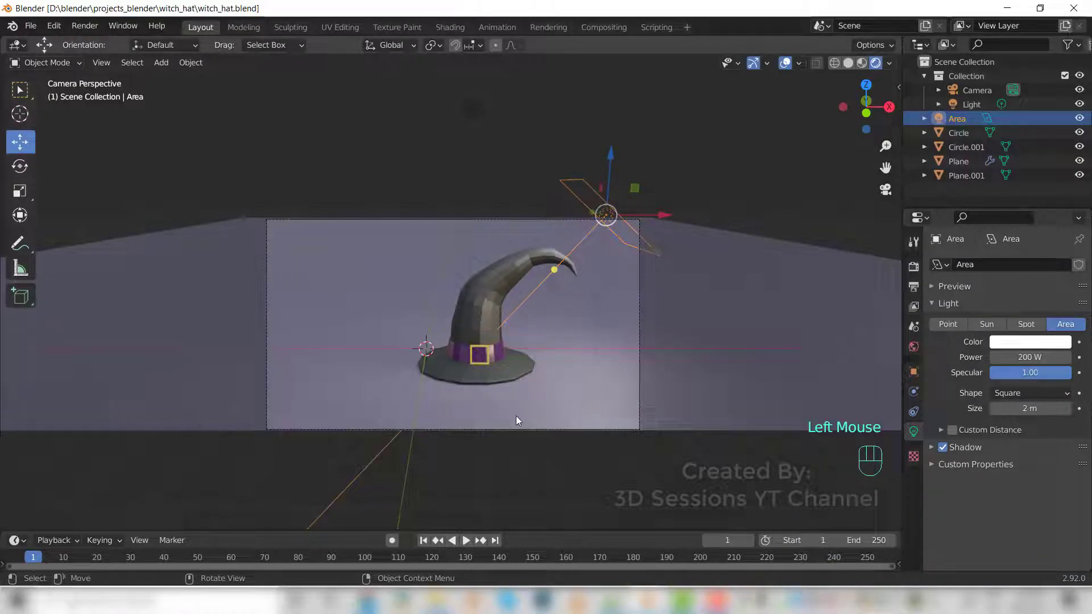
pyautogui.scroll(1, 518, 420)
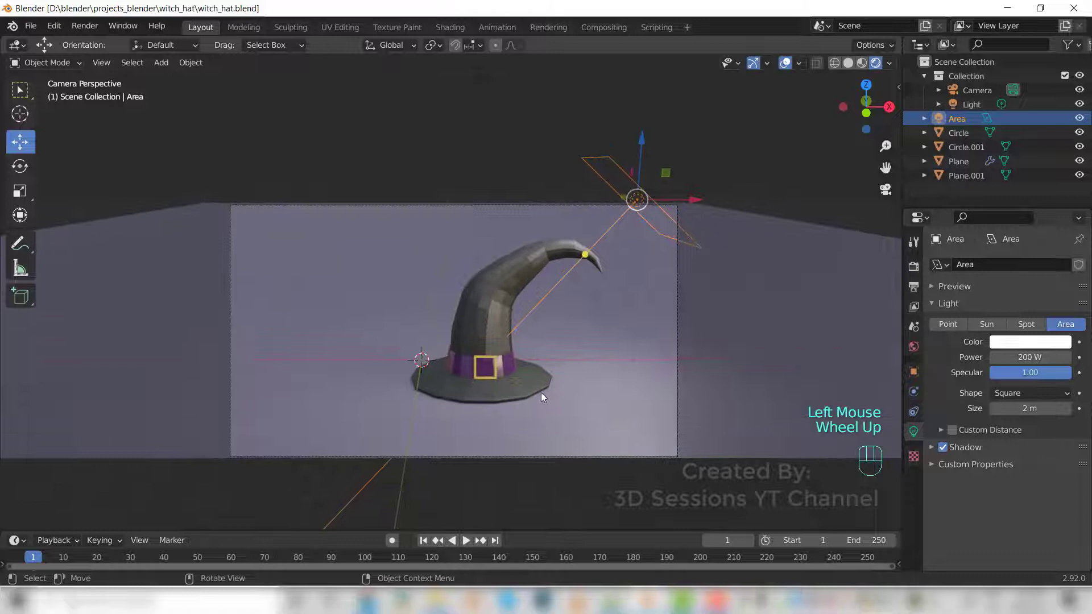
pyautogui.scroll(-1, 541, 392)
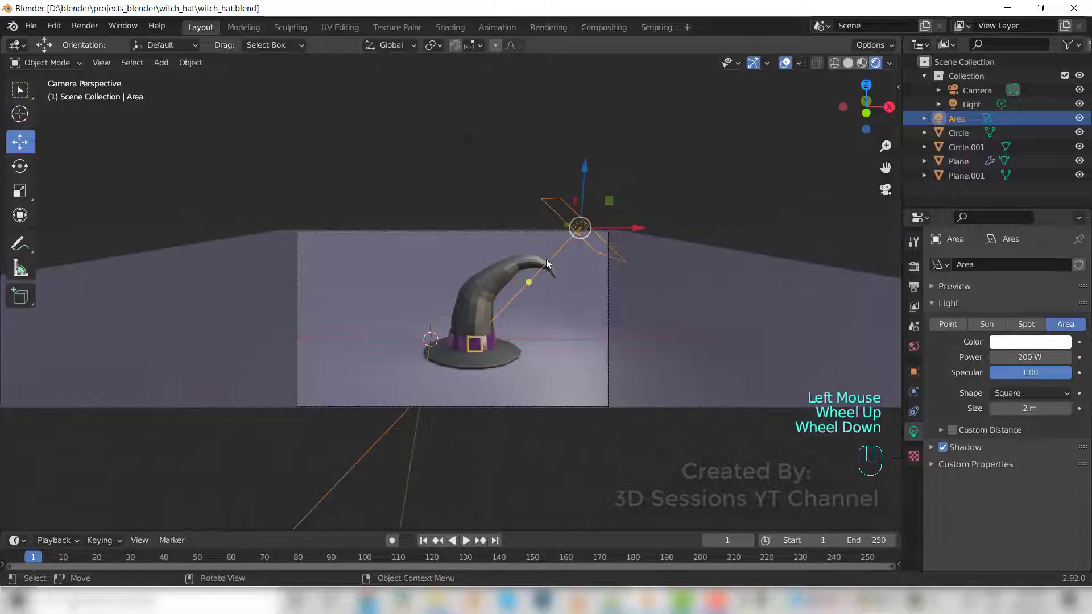
pyautogui.click(466, 143)
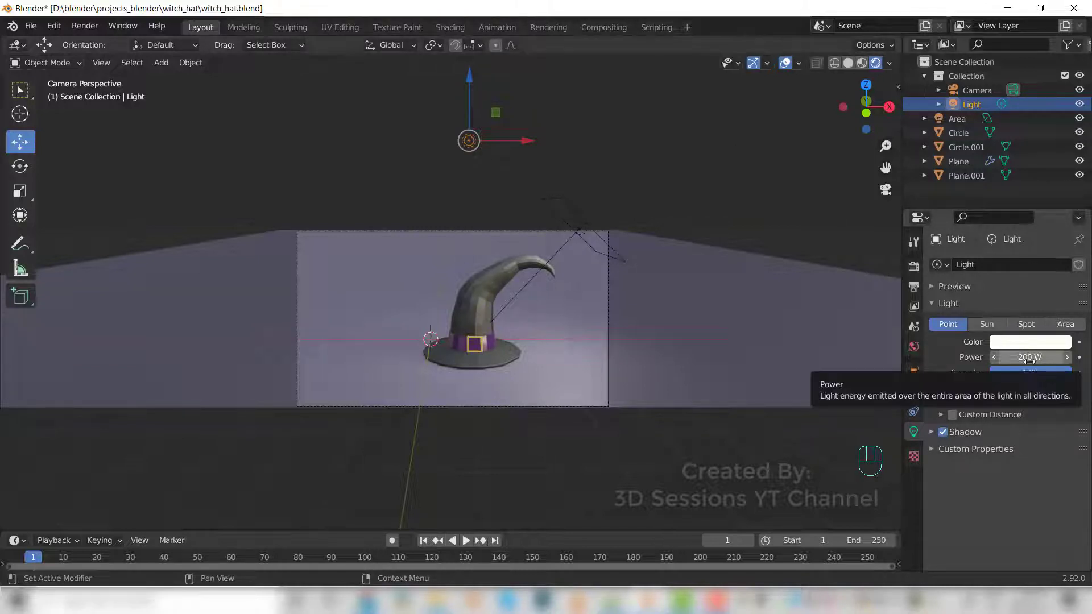
pyautogui.click(1017, 349)
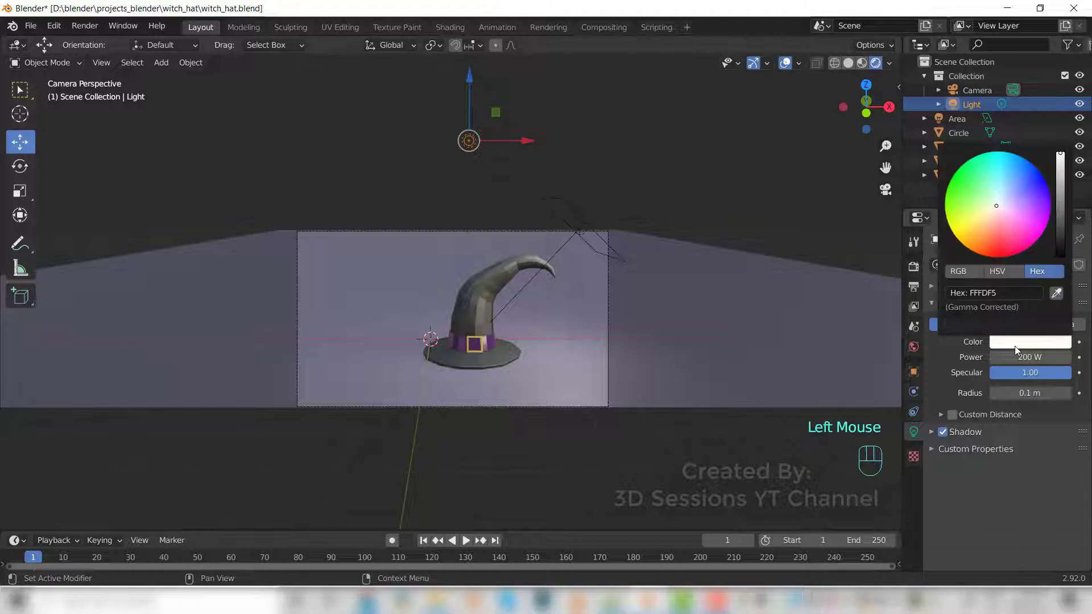
pyautogui.click(1015, 346)
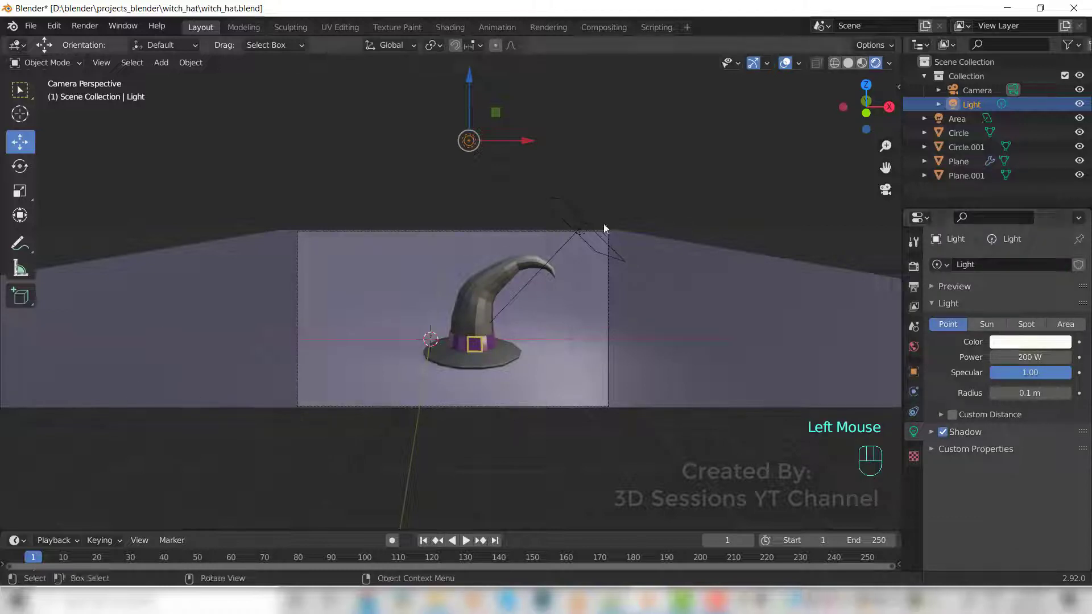
pyautogui.click(569, 212)
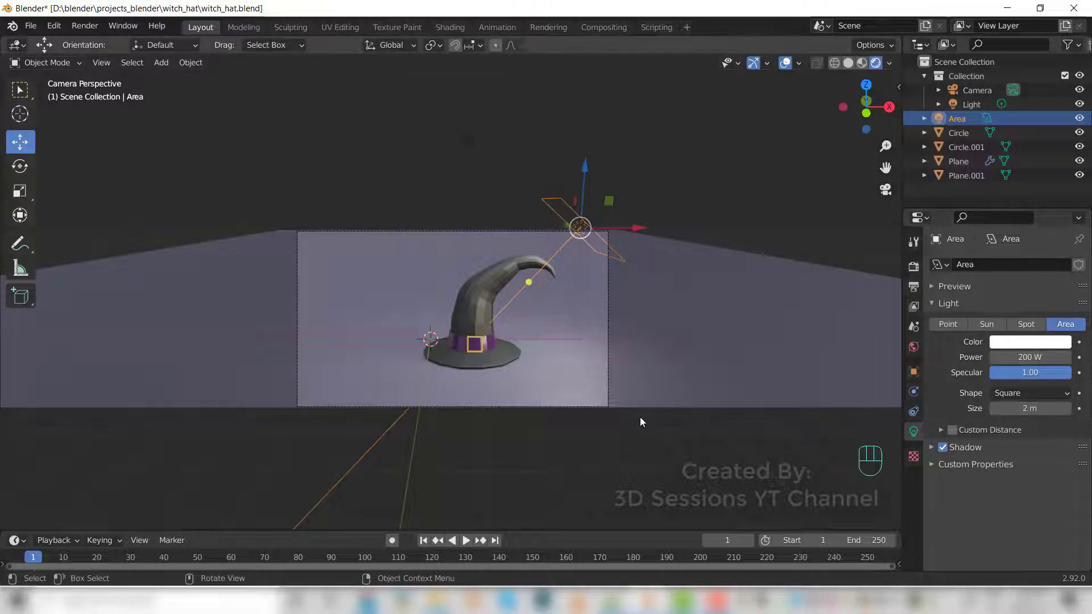
# Step: Inspect the lights from top and orbit views, return to camera view, and save witch_hat.blend
pyautogui.press('`')
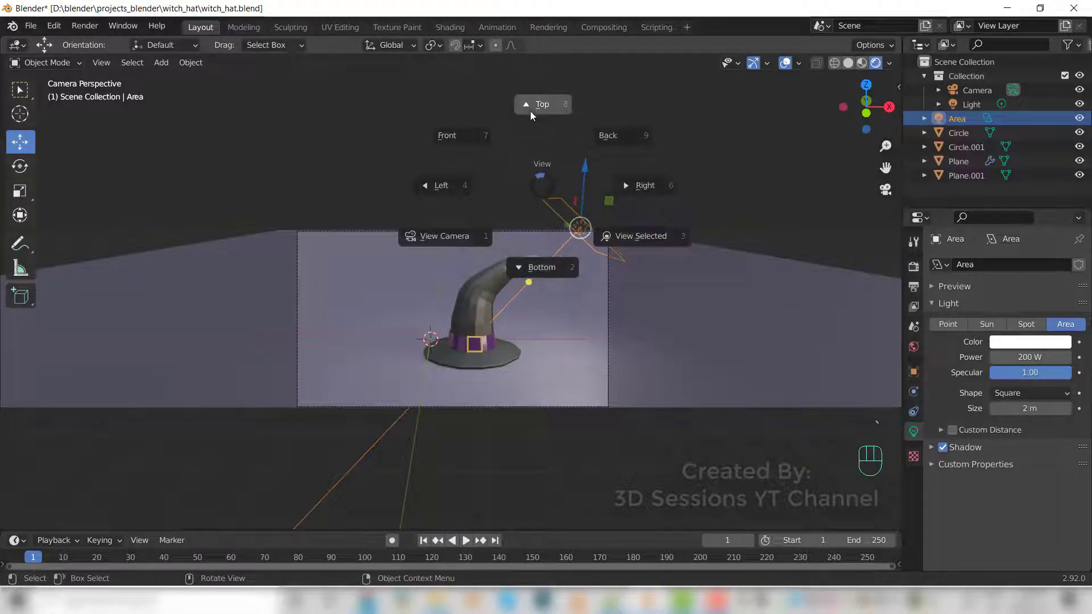
pyautogui.click(530, 107)
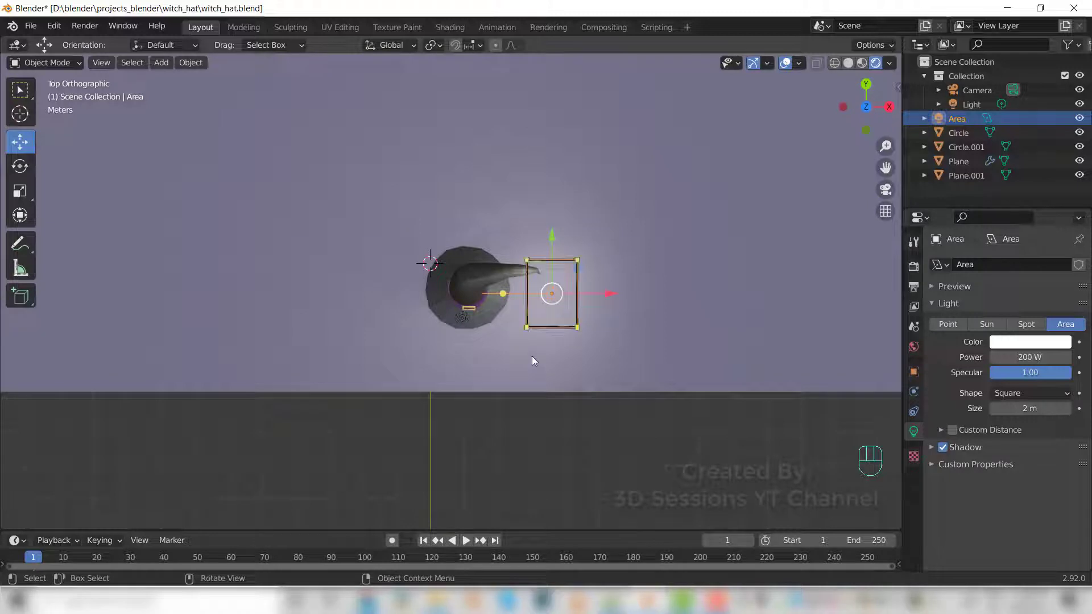
pyautogui.click(462, 320)
pyautogui.moveTo(479, 435); pyautogui.dragTo(557, 326, button='middle')
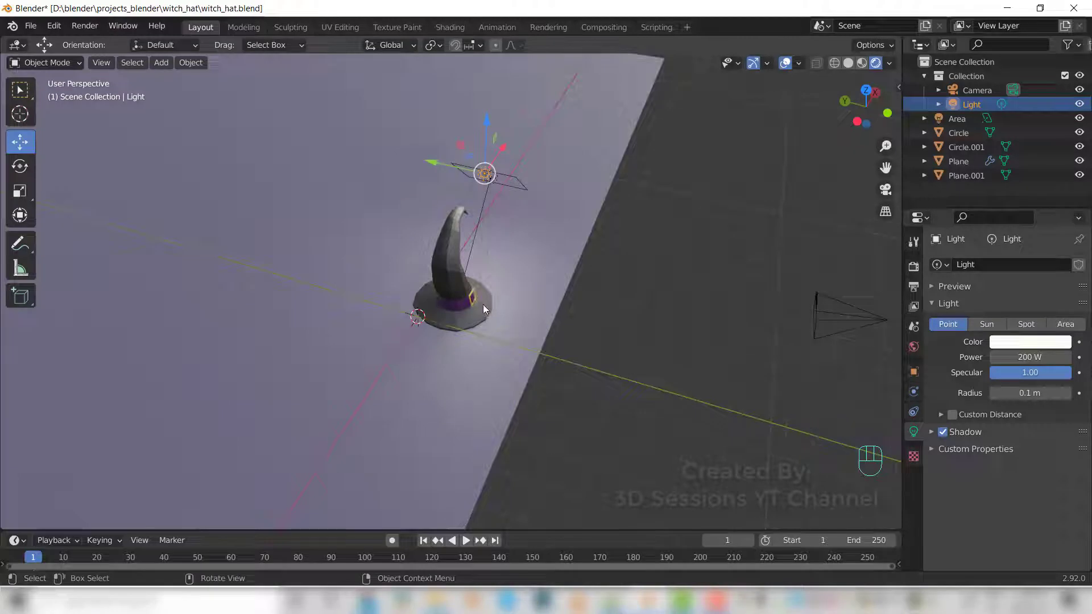
pyautogui.moveTo(486, 340); pyautogui.dragTo(503, 288, button='middle')
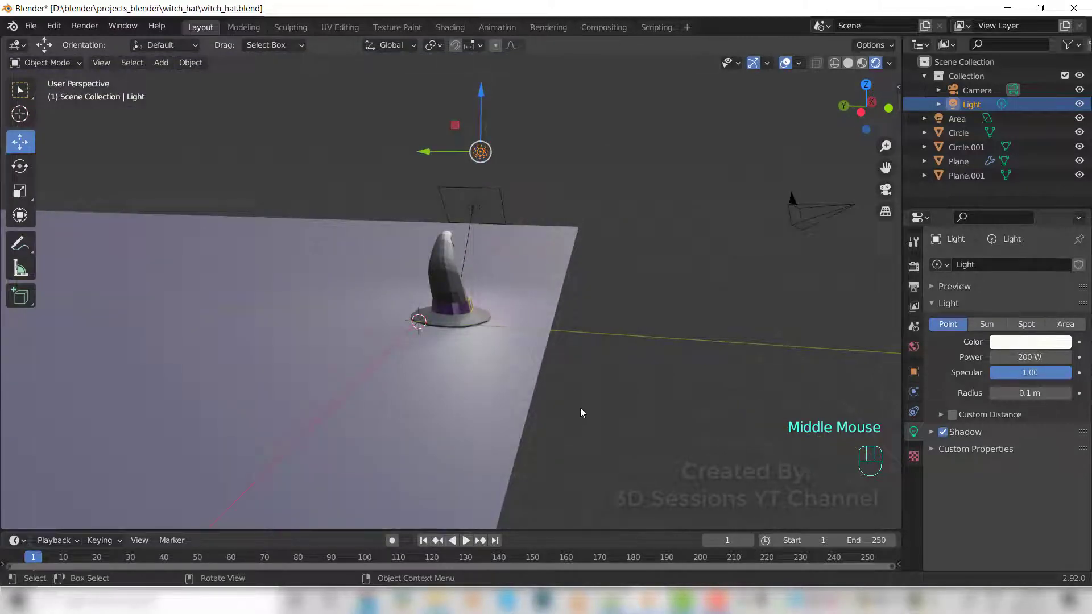
pyautogui.moveTo(580, 408); pyautogui.dragTo(496, 401, button='middle')
pyautogui.press('KP_0')
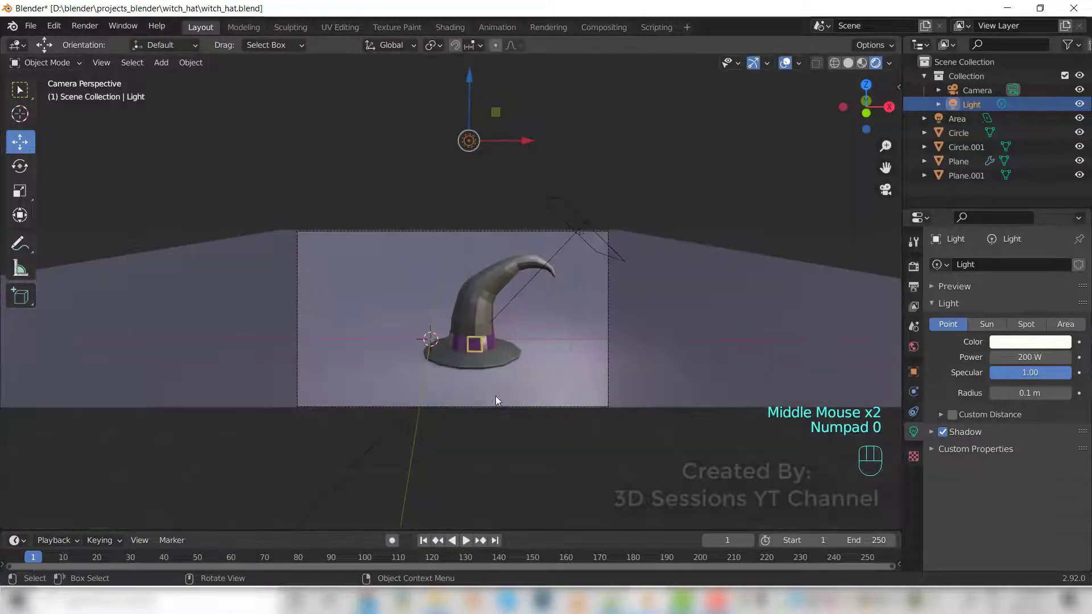
pyautogui.hotkey('ctrl', 's')
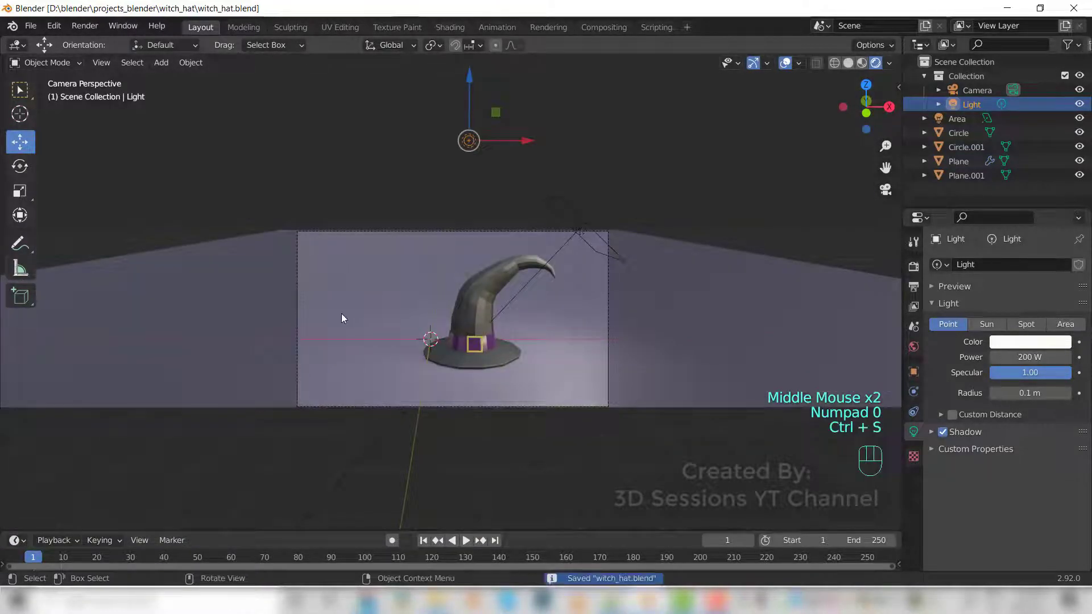
# Step: Render a still image from the camera and zoom around the Render Result
pyautogui.click(95, 29)
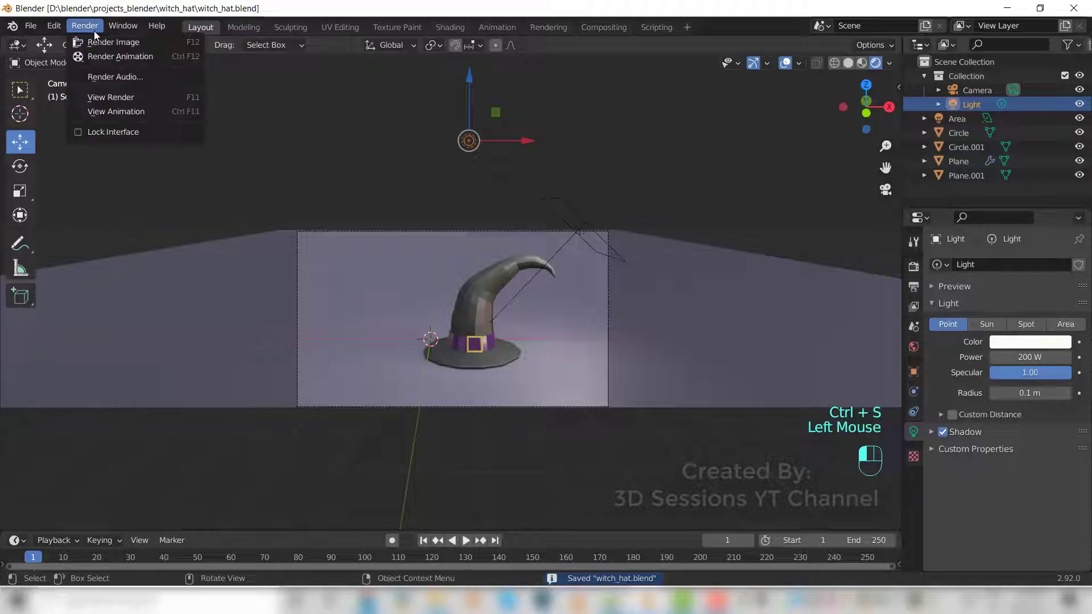
pyautogui.click(126, 42)
pyautogui.scroll(-4, 662, 358)
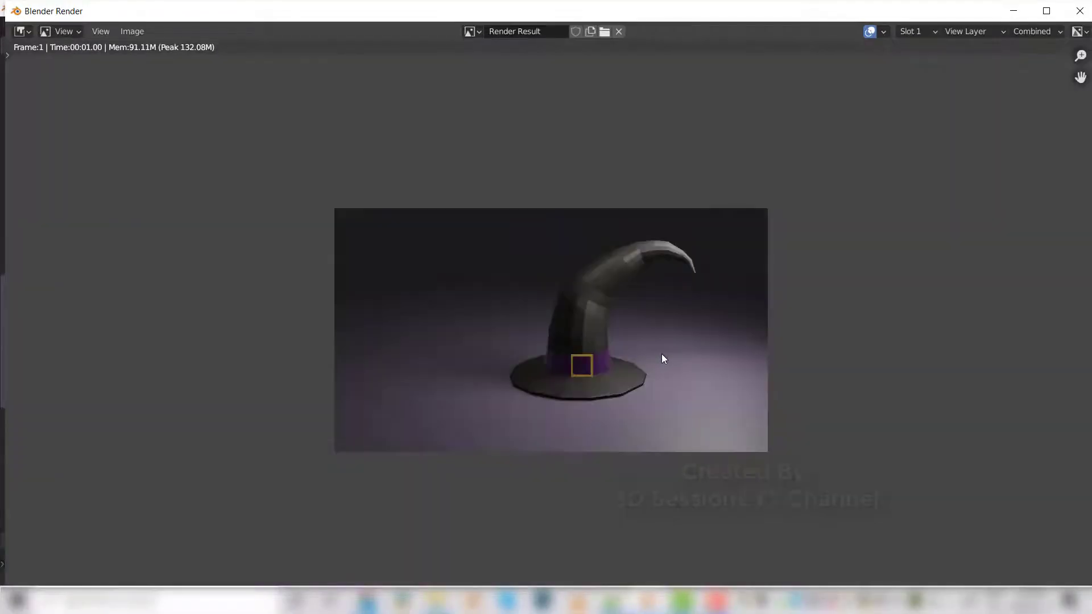
pyautogui.scroll(2, 662, 358)
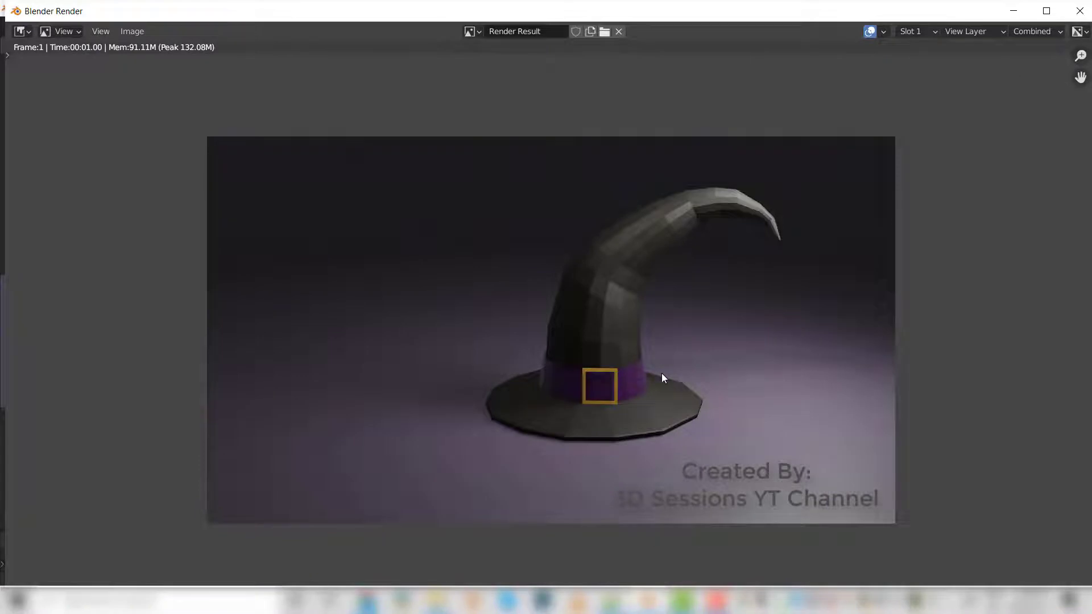